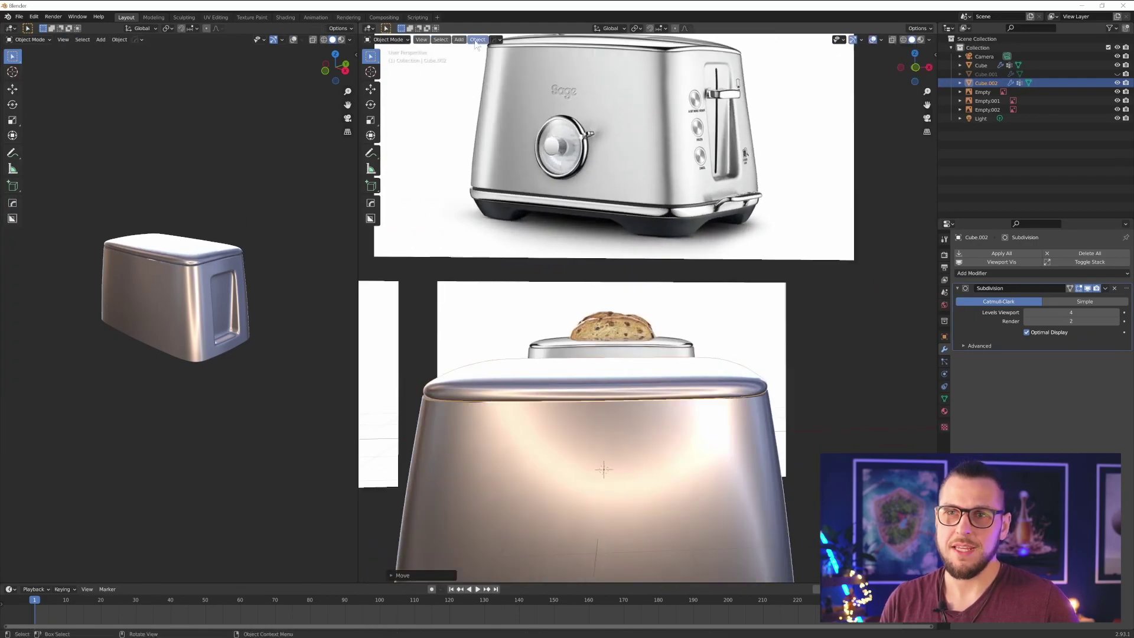
- Add a vertical loop cut through the recess at the end of the toaster body
{"action": "middle_click_drag", "start_coordinate": [532, 355], "coordinate": [501, 377]}
{"action": "scroll", "coordinate": [514, 366], "scroll_direction": "down", "scroll_amount": 3}
{"action": "scroll", "coordinate": [508, 372], "scroll_direction": "up", "scroll_amount": 5}
{"action": "key", "text": "ctrl+r"}
{"action": "left_click", "coordinate": [657, 449]}
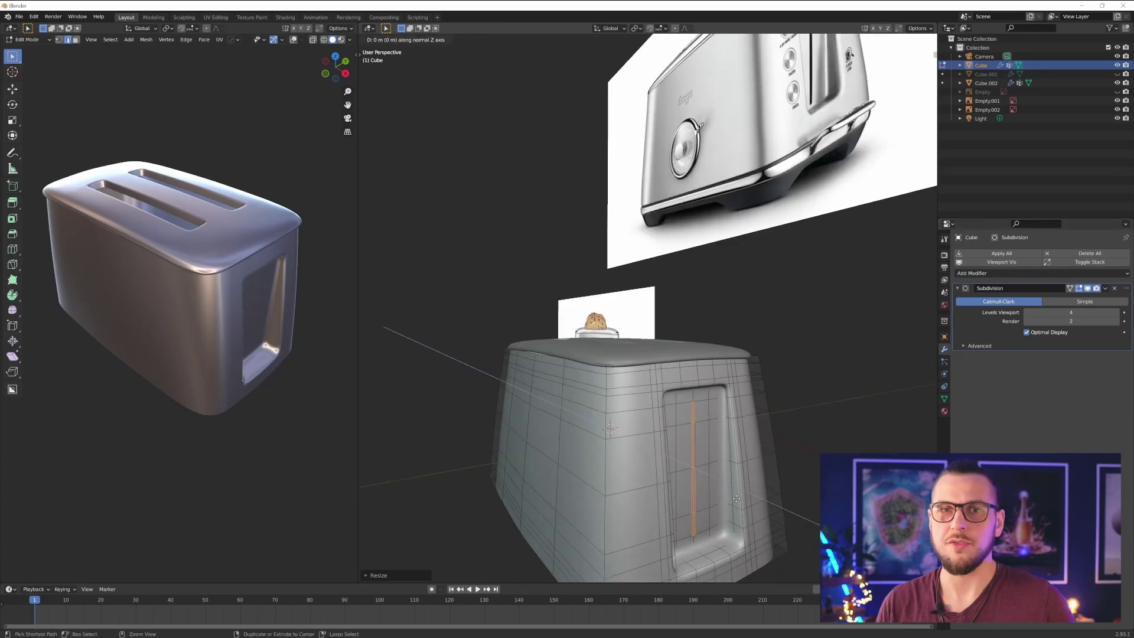
{"action": "scroll", "coordinate": [737, 499], "scroll_direction": "up", "scroll_amount": 5}
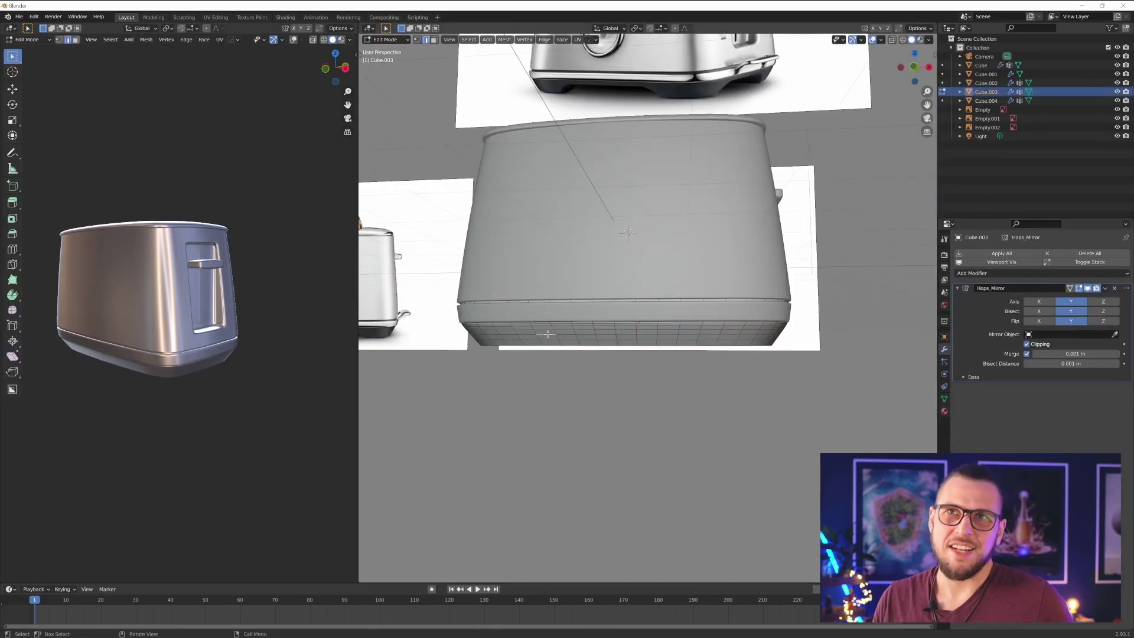
- Shape the feet on the underside of the toaster's mirrored base mesh
{"action": "key", "text": "Tab"}
{"action": "middle_click_drag", "start_coordinate": [548, 334], "coordinate": [736, 429]}
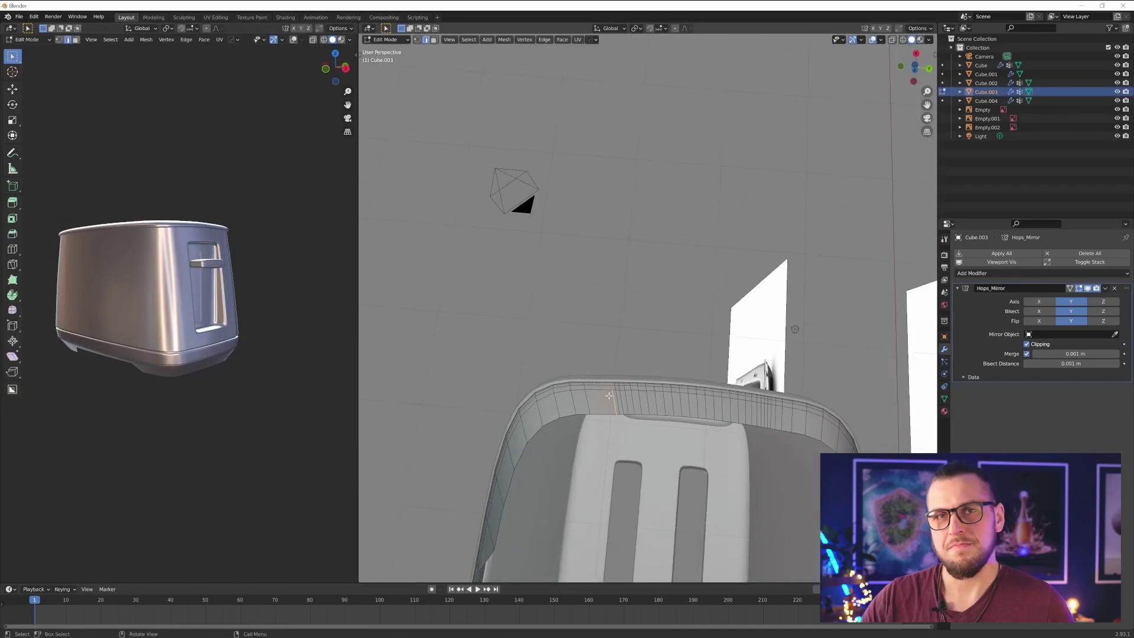
{"action": "middle_click_drag", "start_coordinate": [508, 195], "coordinate": [654, 488]}
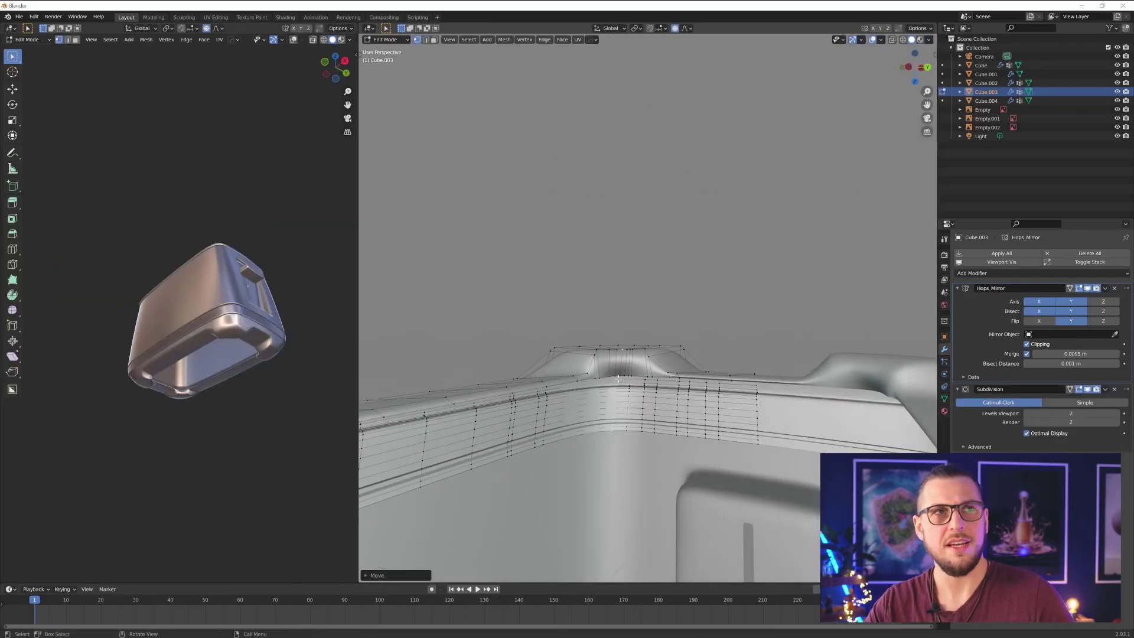
{"action": "middle_click_drag", "start_coordinate": [590, 384], "coordinate": [655, 414]}
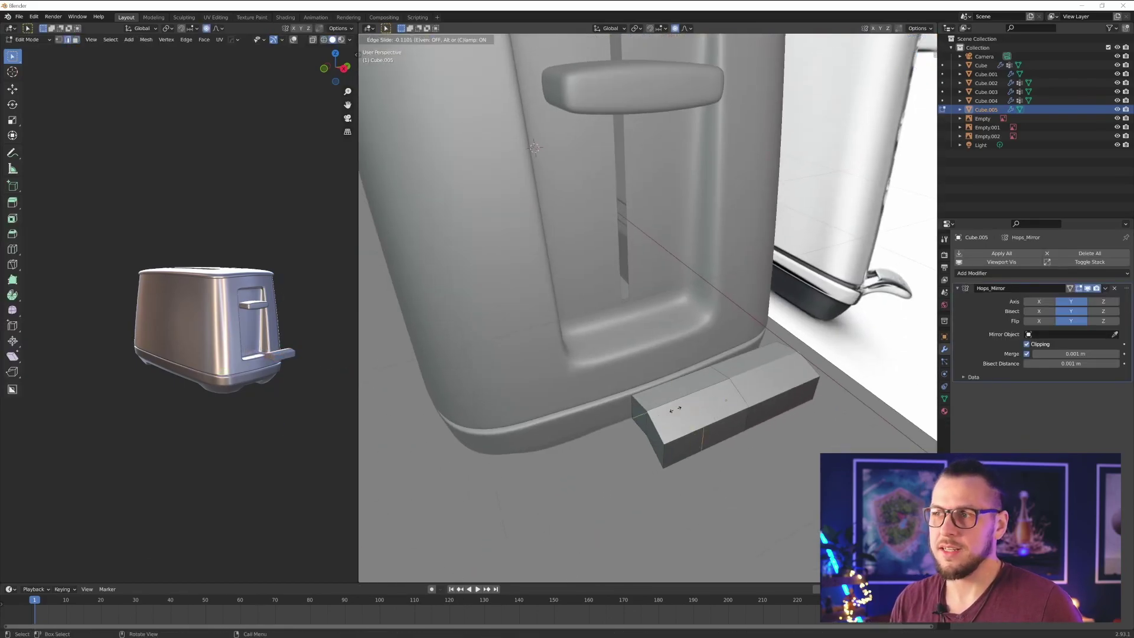
- Add a level 4 Catmull-Clark subdivision to the crumb tray handle below the recess
{"action": "middle_click_drag", "start_coordinate": [567, 413], "coordinate": [587, 460]}
{"action": "middle_click_drag", "start_coordinate": [694, 446], "coordinate": [649, 413]}
{"action": "key", "text": "ctrl+4"}
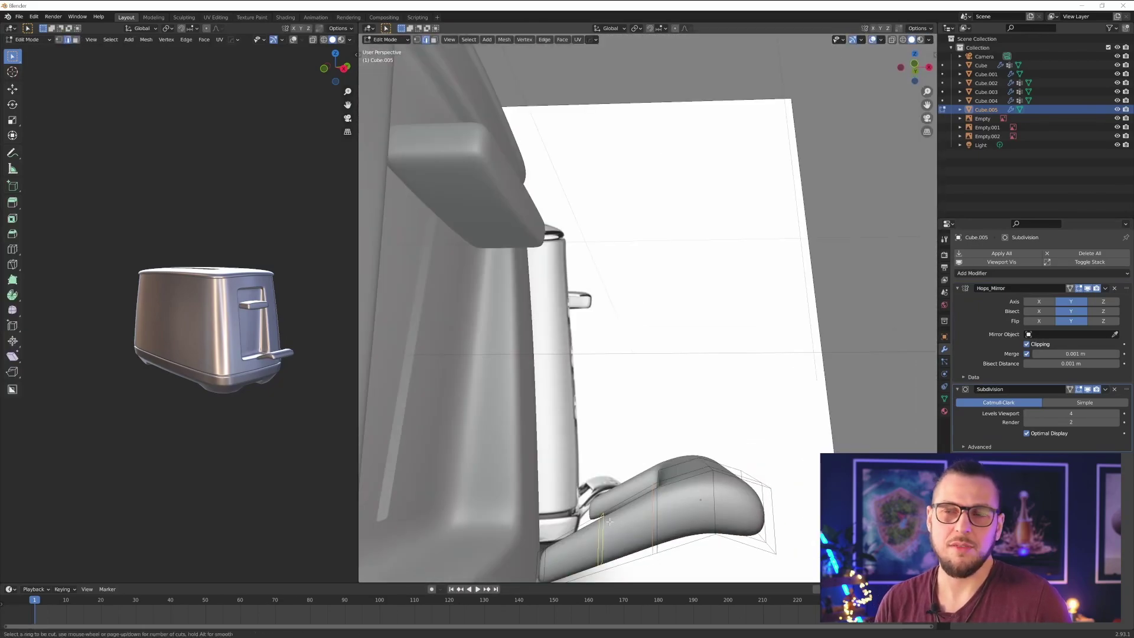
- Place a loop cut across the crumb tray handle, move the selection along the Z axis, and leave edit mode
{"action": "middle_click_drag", "start_coordinate": [591, 473], "coordinate": [712, 408]}
{"action": "left_click", "coordinate": [671, 355]}
{"action": "key", "text": "g"}
{"action": "key", "text": "z"}
{"action": "middle_click_drag", "start_coordinate": [671, 355], "coordinate": [639, 318]}
{"action": "left_click", "coordinate": [726, 388]}
{"action": "key", "text": "Tab"}
- Move the selected part of the crumb tray handle along the X axis
{"action": "key", "text": "t"}
{"action": "left_click", "coordinate": [662, 396]}
{"action": "left_click", "coordinate": [639, 318]}
{"action": "scroll", "coordinate": [639, 318], "scroll_direction": "up", "scroll_amount": 5}
{"action": "key", "text": "g"}
{"action": "key", "text": "x"}
{"action": "middle_click_drag", "start_coordinate": [758, 342], "coordinate": [761, 413]}
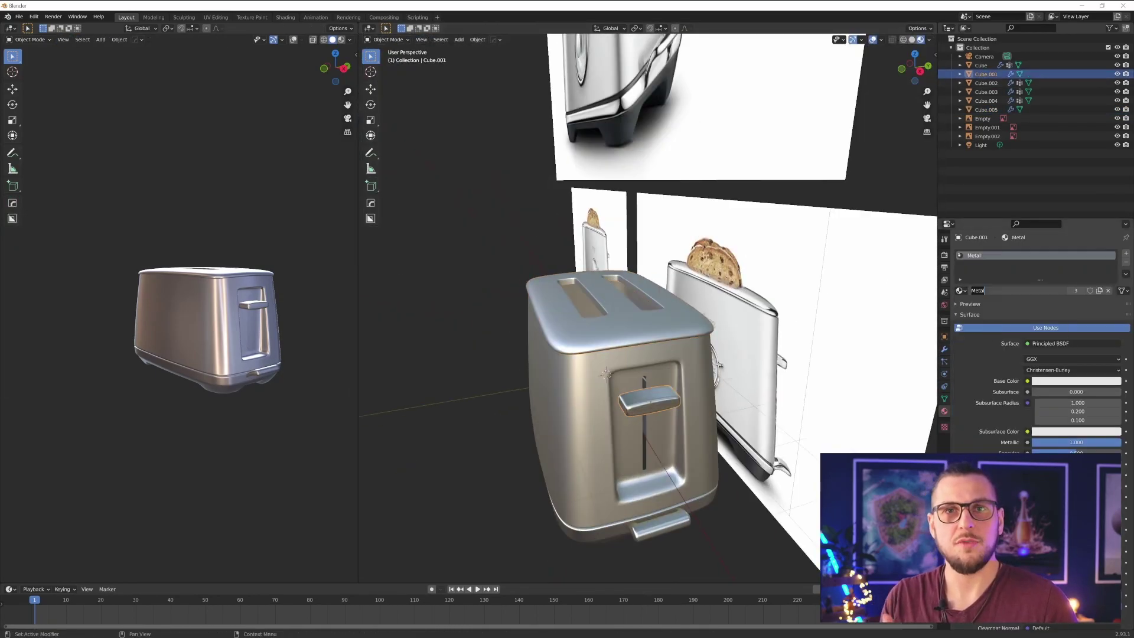
{"action": "middle_click_drag", "start_coordinate": [650, 413], "coordinate": [608, 384]}
{"action": "left_click", "coordinate": [590, 378]}
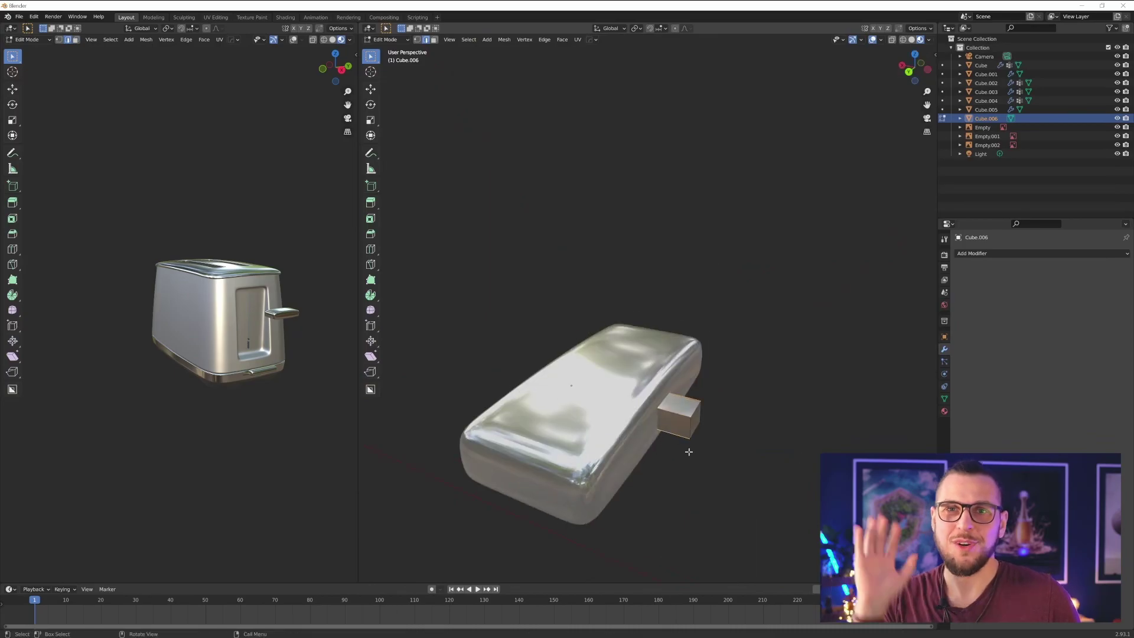
{"action": "left_click", "coordinate": [628, 406], "text": "shift"}
{"action": "right_click", "coordinate": [627, 406]}
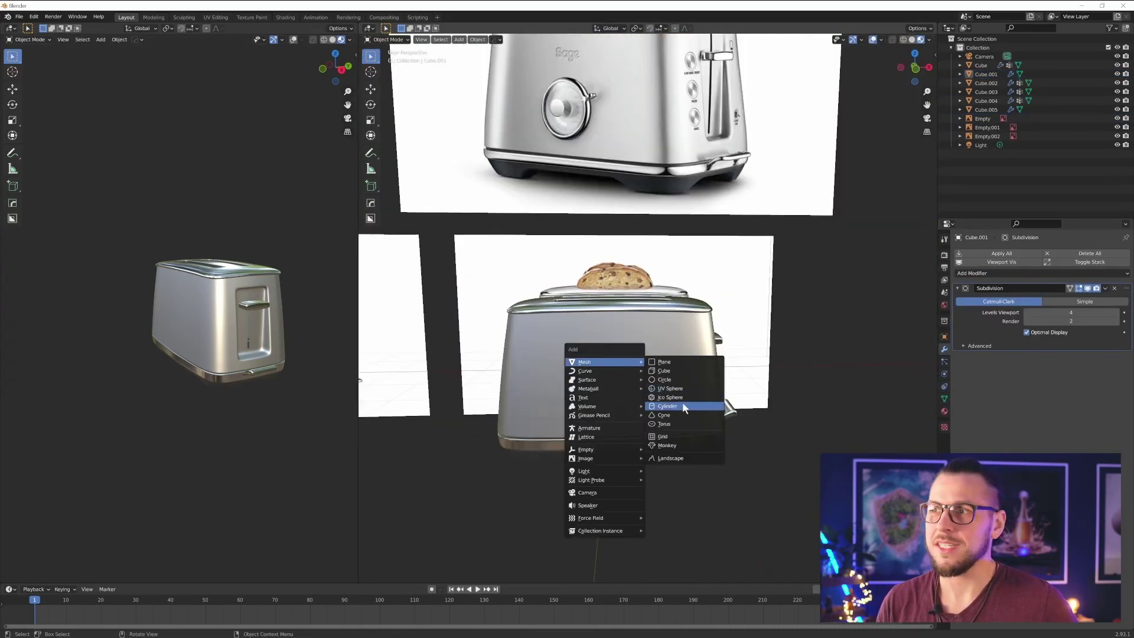
- Add a cylinder for the dial on the toaster's long side and give it a Subdivision Surface modifier
{"action": "left_click", "coordinate": [668, 406]}
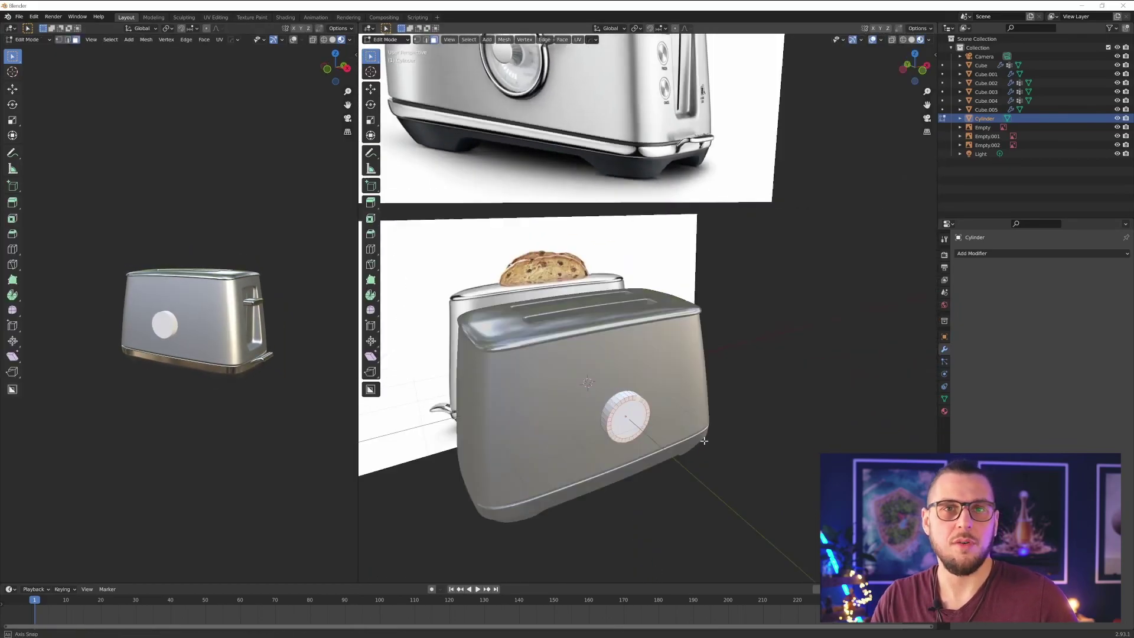
{"action": "left_click", "coordinate": [1042, 253]}
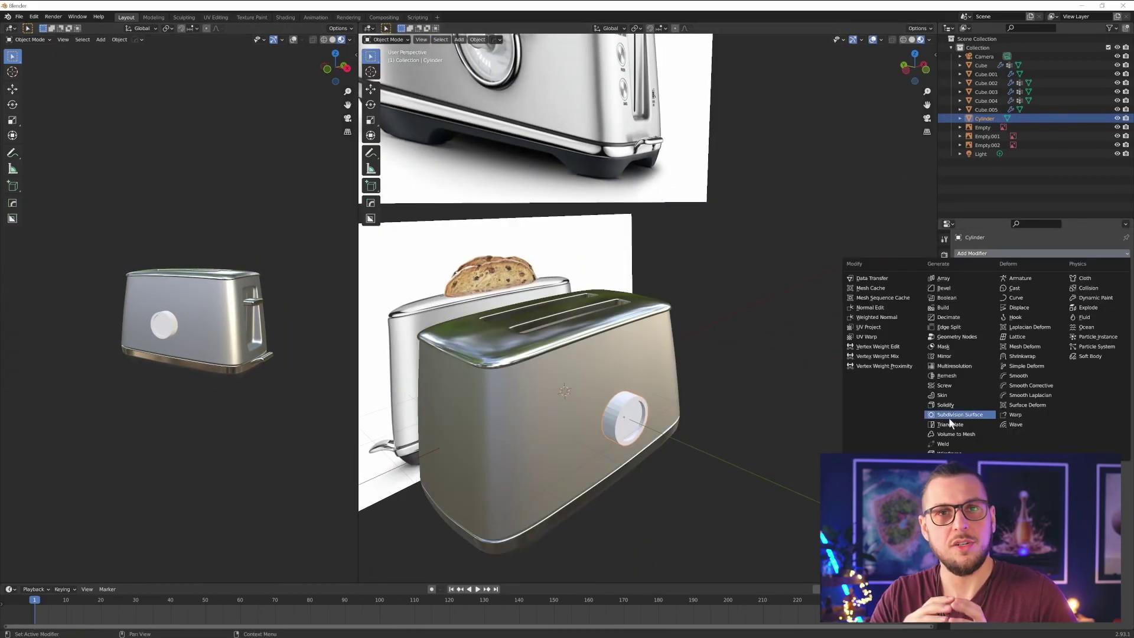
{"action": "left_click", "coordinate": [951, 401]}
{"action": "key", "text": "Tab"}
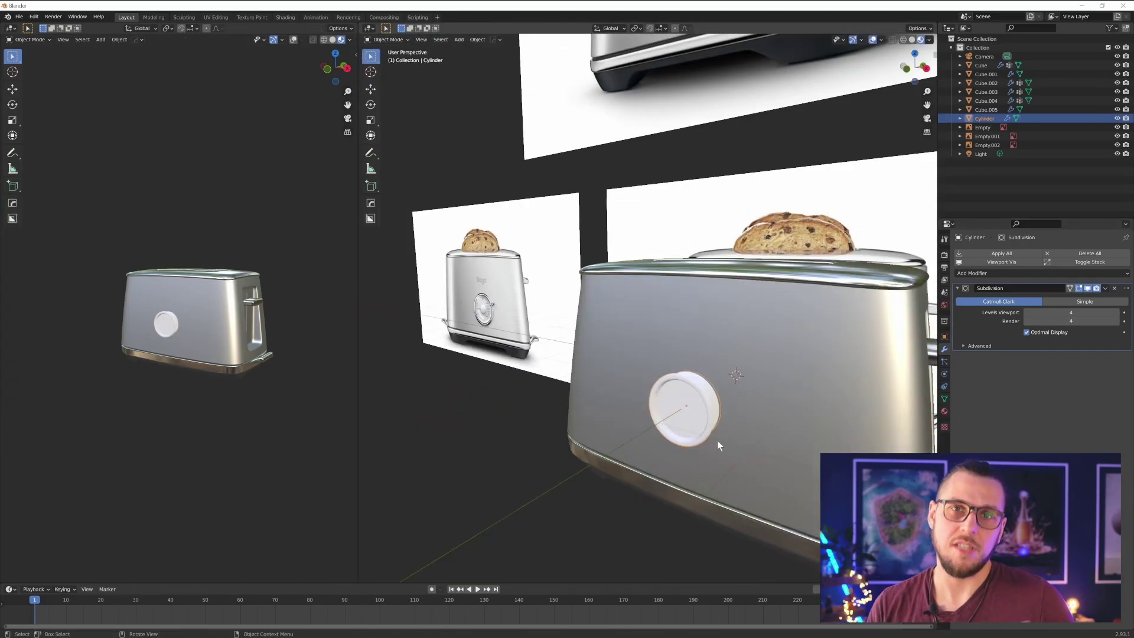
{"action": "key", "text": "Tab"}
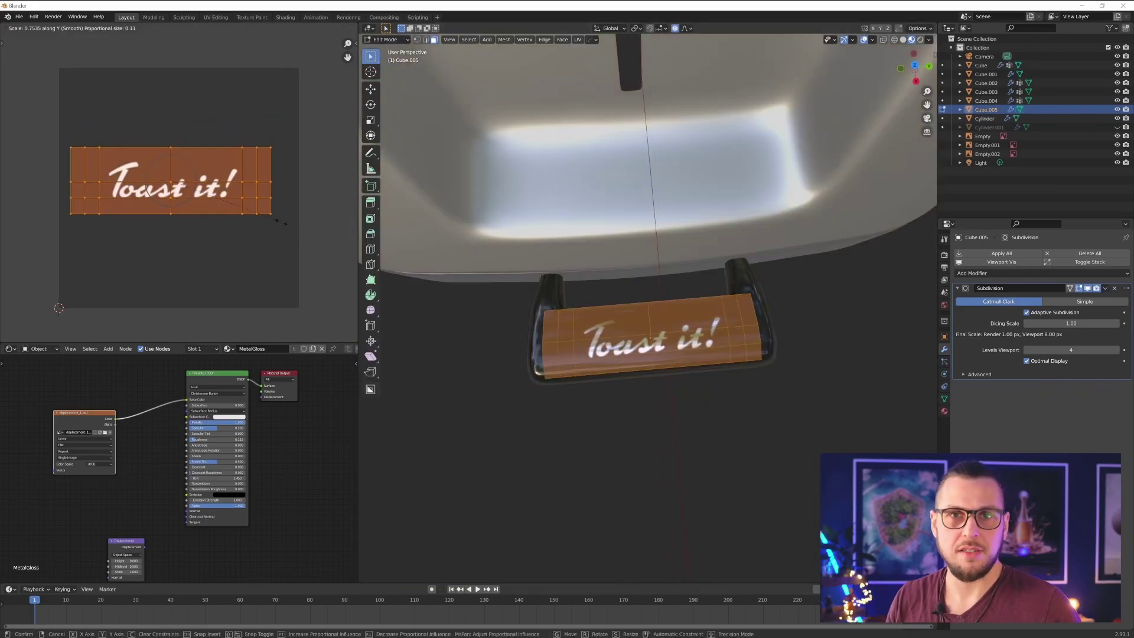
- Position the lever's UV layout over the "Toast it!" texture and scale the lever along the X axis
{"action": "left_click_drag", "start_coordinate": [269, 467], "coordinate": [244, 411]}
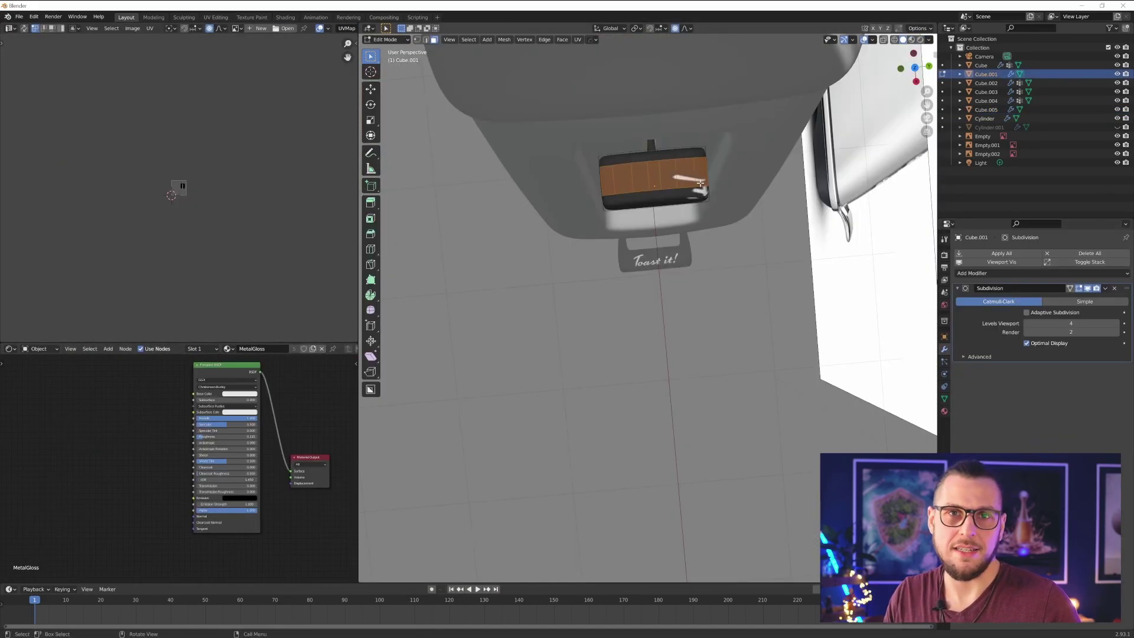
{"action": "middle_click_drag", "start_coordinate": [701, 183], "coordinate": [688, 155]}
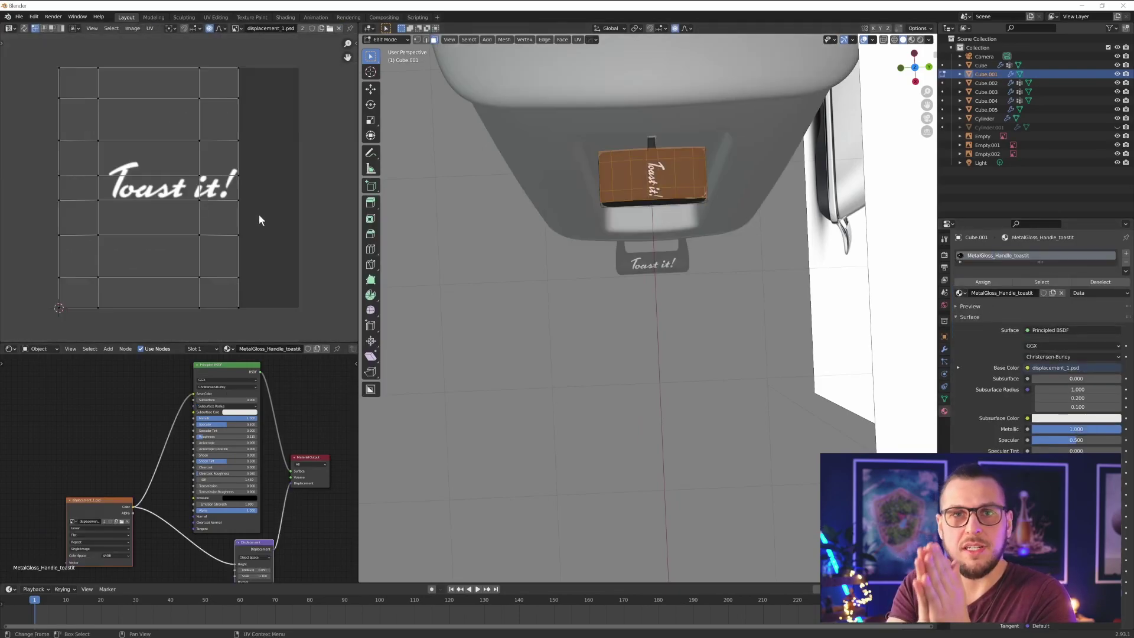
{"action": "key", "text": "g"}
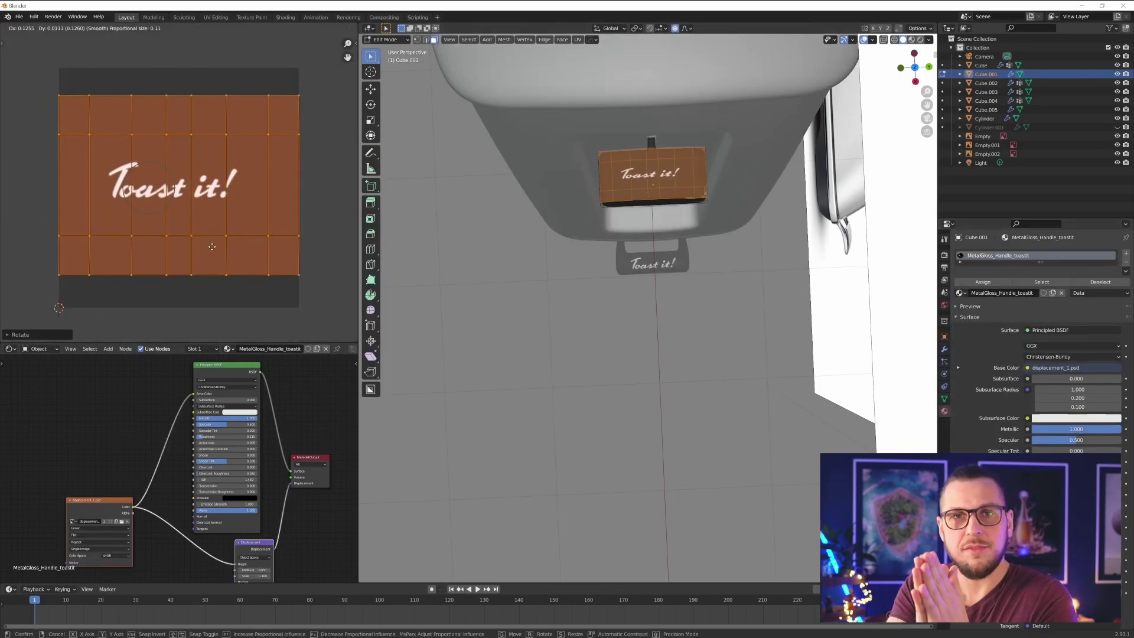
{"action": "left_click", "coordinate": [251, 234]}
{"action": "middle_click_drag", "start_coordinate": [590, 236], "coordinate": [698, 214]}
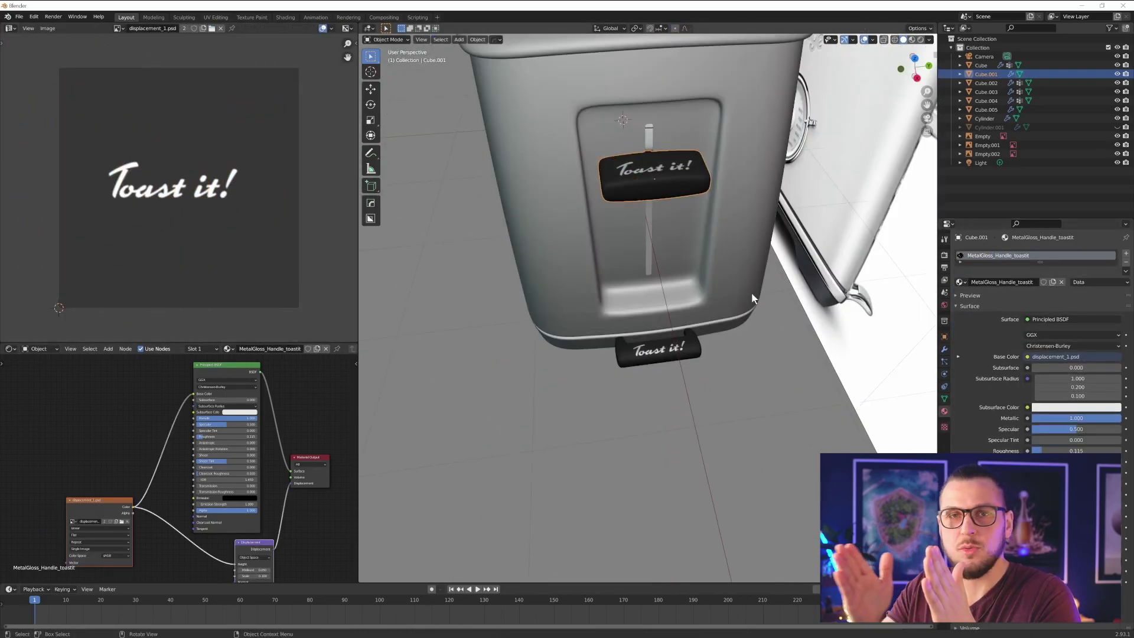
{"action": "key", "text": "s"}
{"action": "key", "text": "x"}
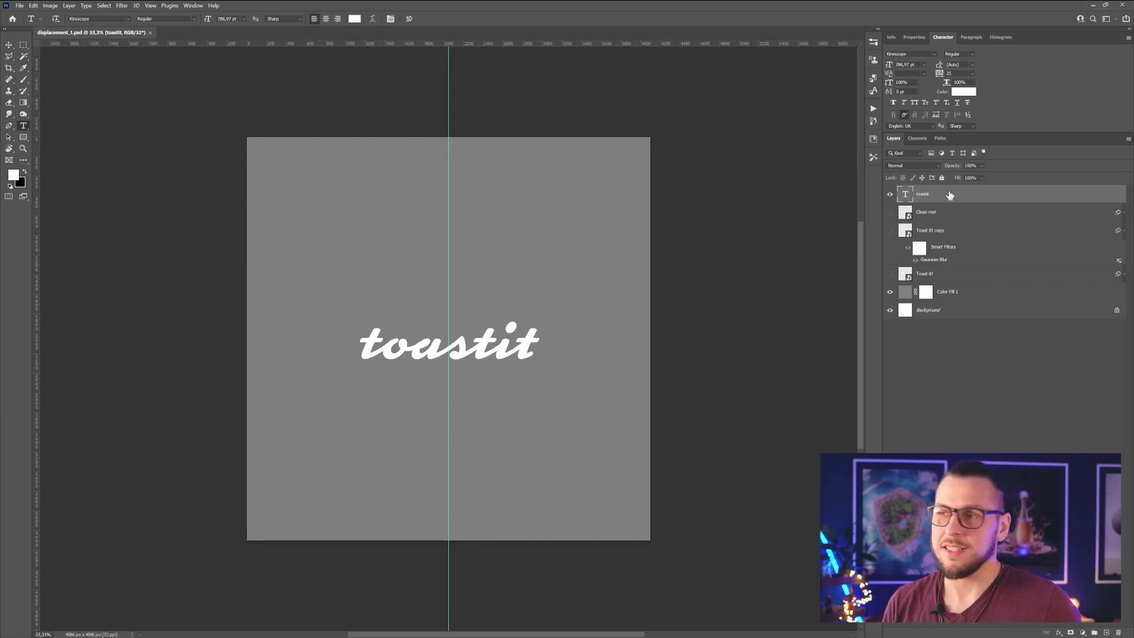
- In Photoshop, save a copy of the toastit logo document as displacement_logo
{"action": "key", "text": "ctrl+alt+s"}
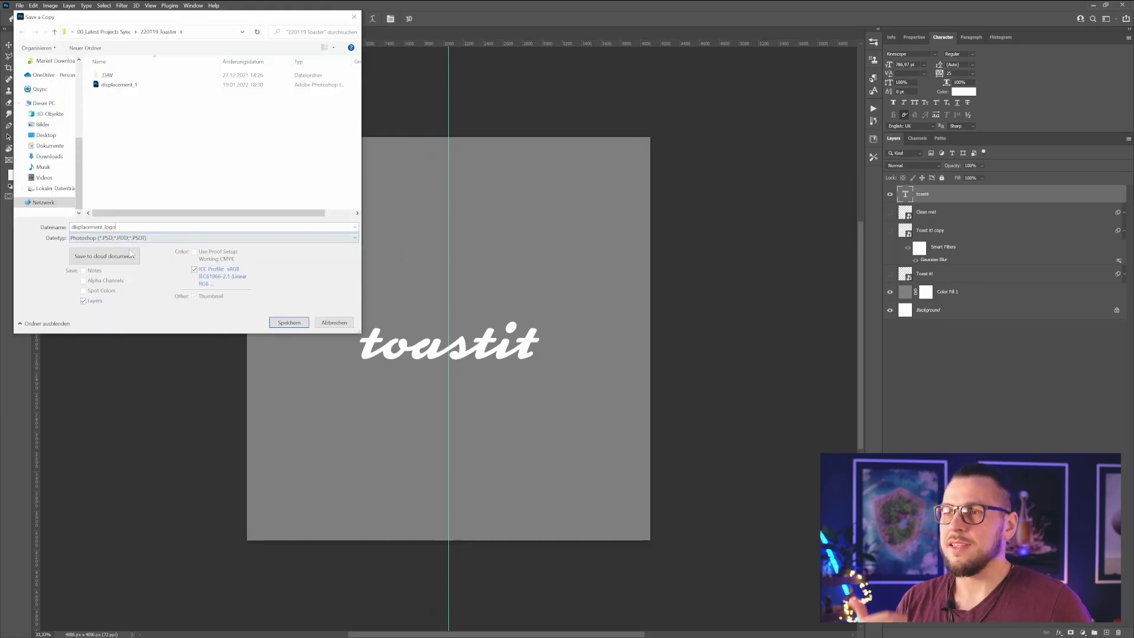
{"action": "key", "text": "Return"}
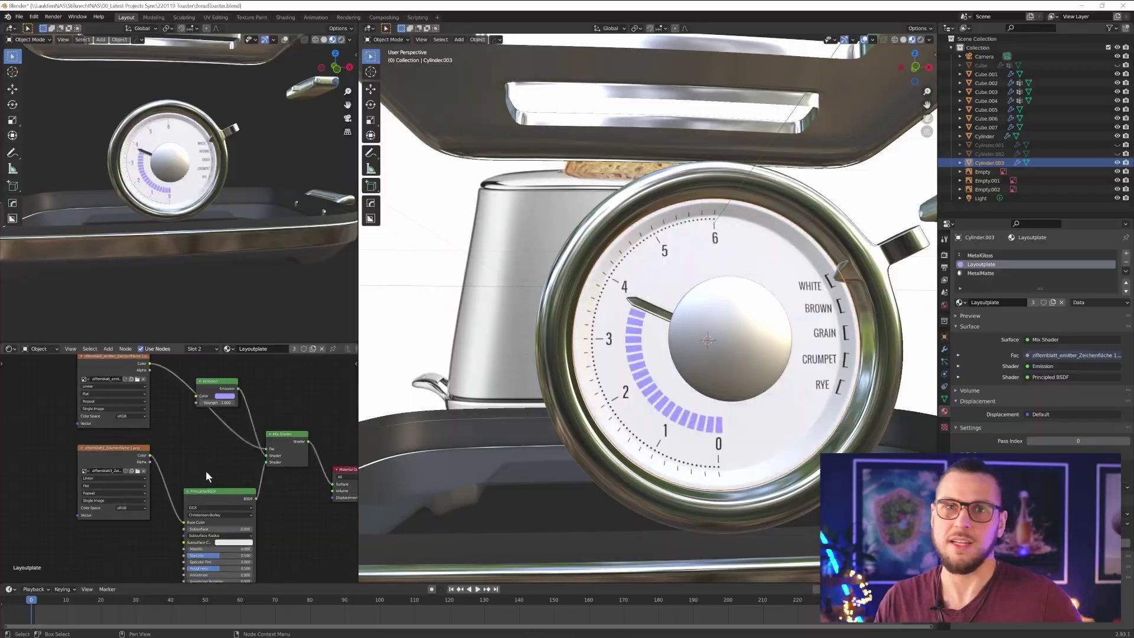
- In Blender, display the dial in rendered shading and adjust the Emission colour of the Layoutplate material
{"action": "left_click", "coordinate": [919, 39]}
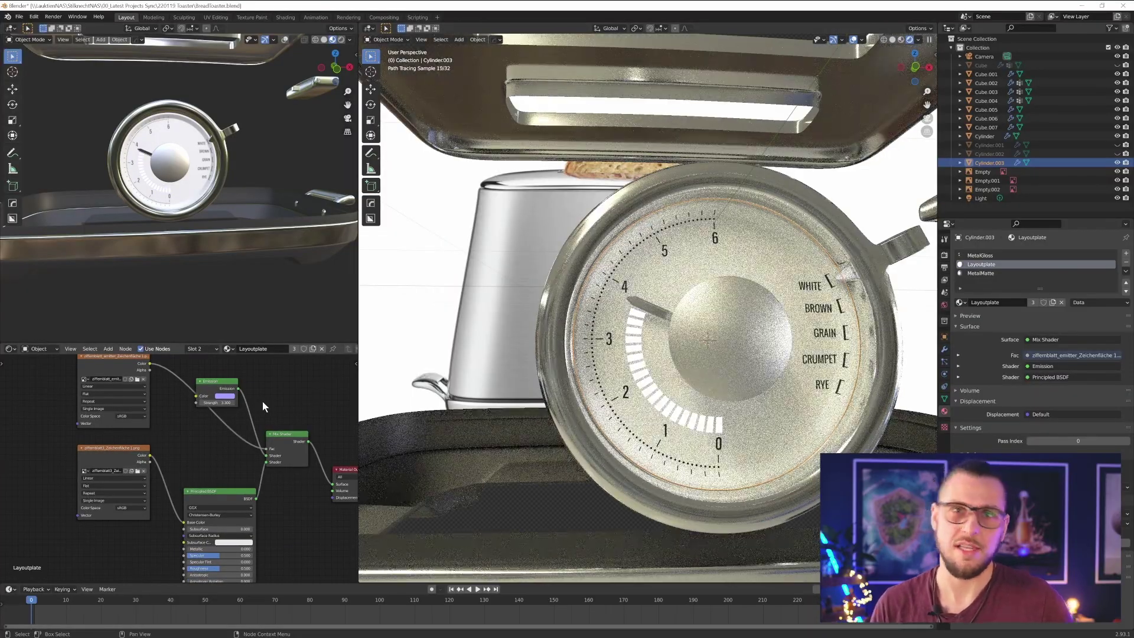
{"action": "left_click", "coordinate": [225, 396]}
{"action": "left_click", "coordinate": [225, 396]}
{"action": "left_click", "coordinate": [243, 354]}
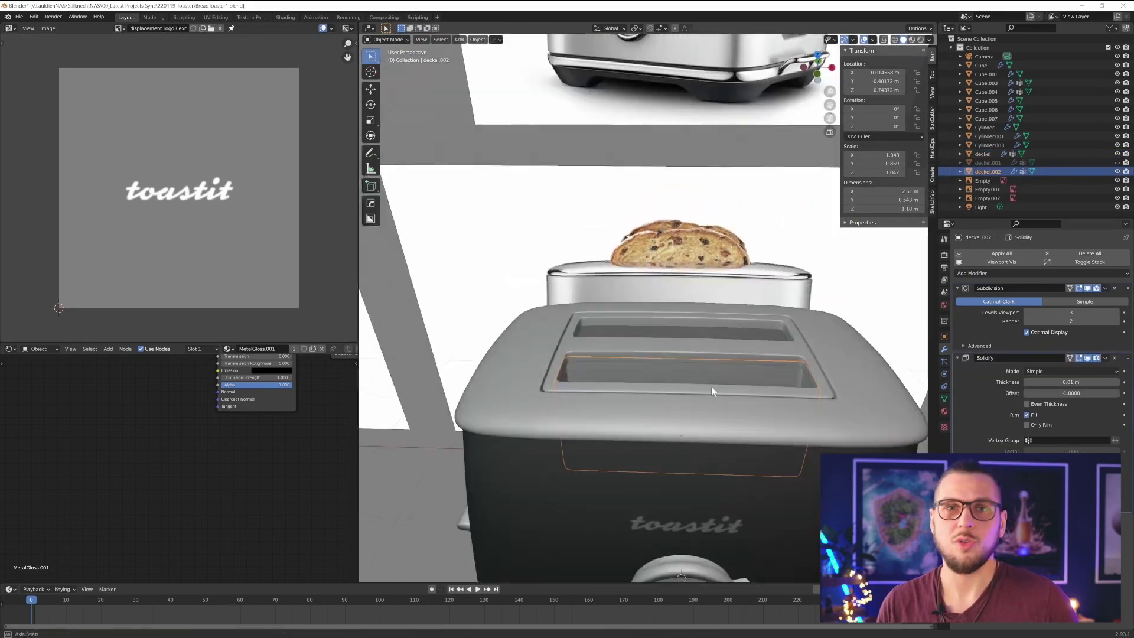
- Add a cube mesh at the front bread slot and toggle the visibility of deckel.001
{"action": "key", "text": "shift+a"}
{"action": "mouse_move", "coordinate": [656, 365]}
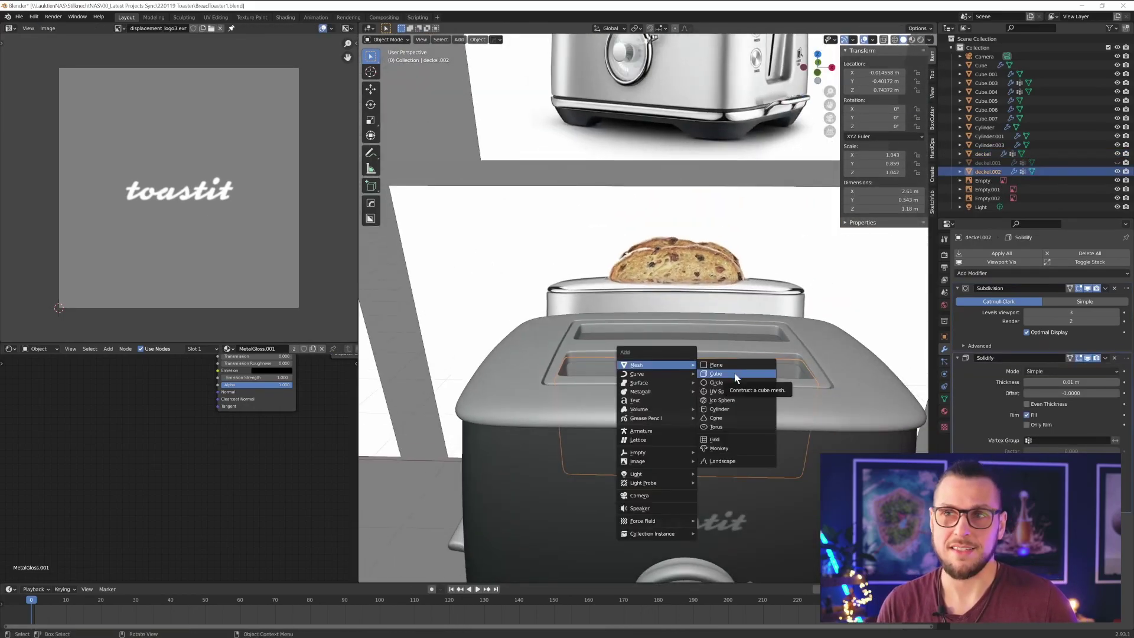
{"action": "left_click", "coordinate": [735, 375]}
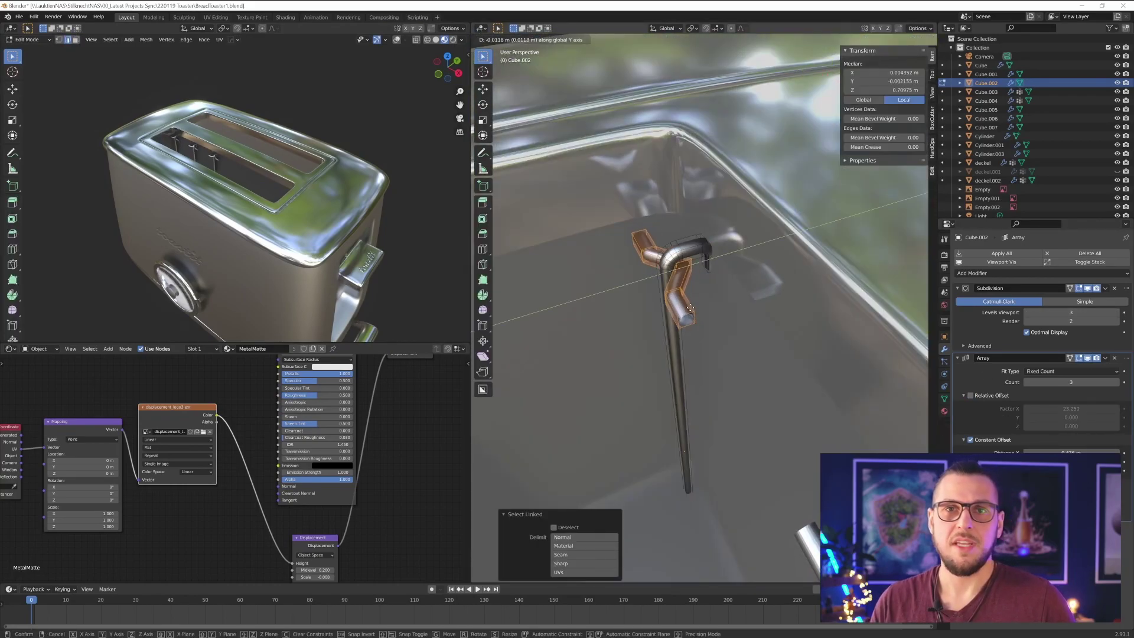
{"action": "scroll", "coordinate": [706, 403], "scroll_direction": "down", "scroll_amount": 10}
{"action": "left_click", "coordinate": [1118, 171]}
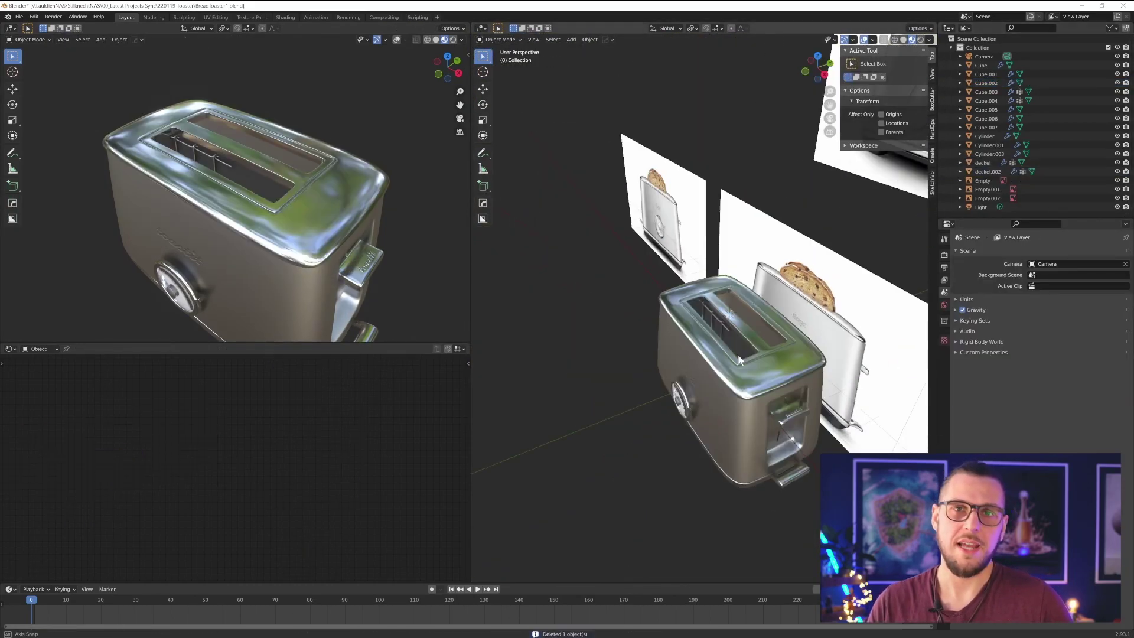
- Duplicate the bread guards and heating wires and move the copies along Y into the second bread slot
{"action": "scroll", "coordinate": [697, 331], "scroll_direction": "up", "scroll_amount": 8}
{"action": "middle_click_drag", "start_coordinate": [696, 331], "coordinate": [654, 366]}
{"action": "key", "text": "shift+d"}
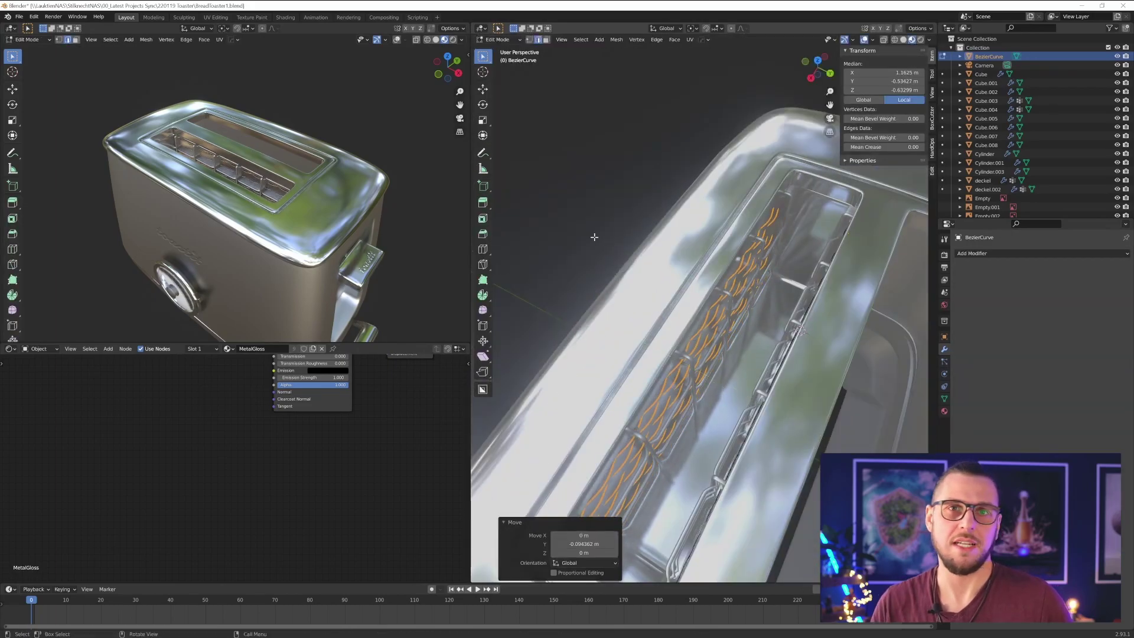
{"action": "scroll", "coordinate": [755, 271], "scroll_direction": "down", "scroll_amount": 5}
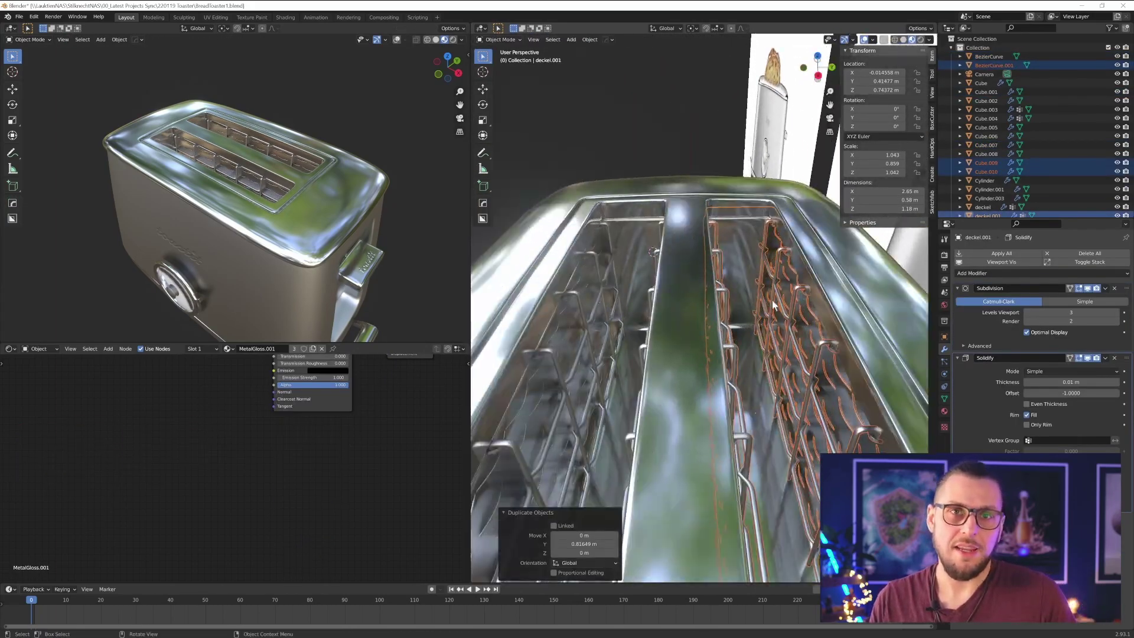
{"action": "key", "text": "g"}
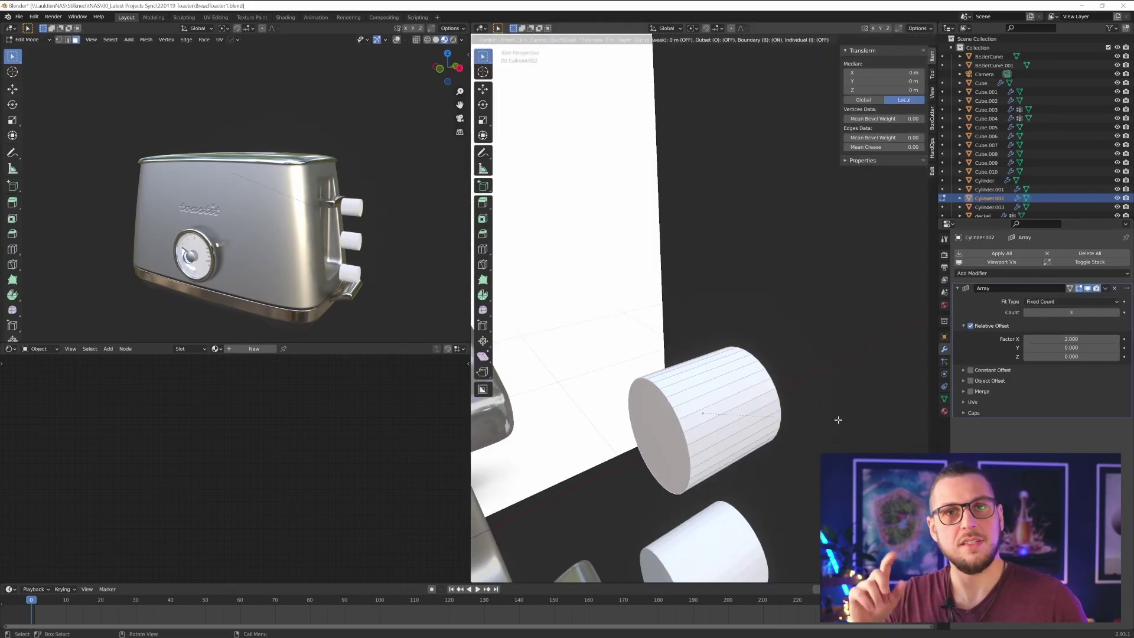
- Open up the button cylinder at its inset end face and add a loop cut around its wall
{"action": "key", "text": "x"}
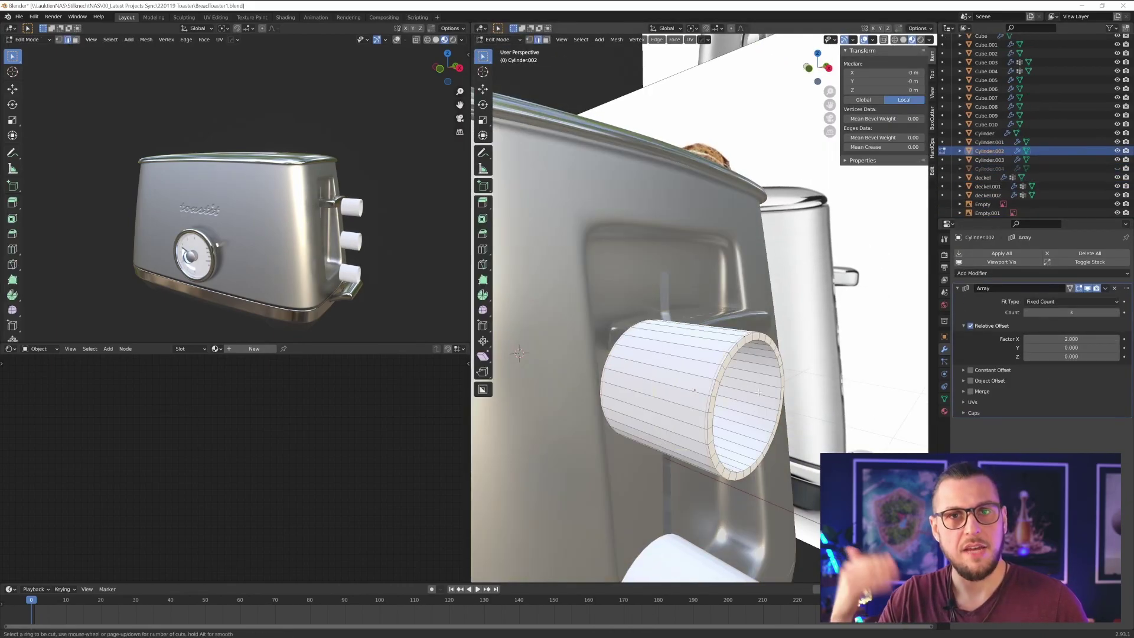
{"action": "left_click", "coordinate": [758, 393]}
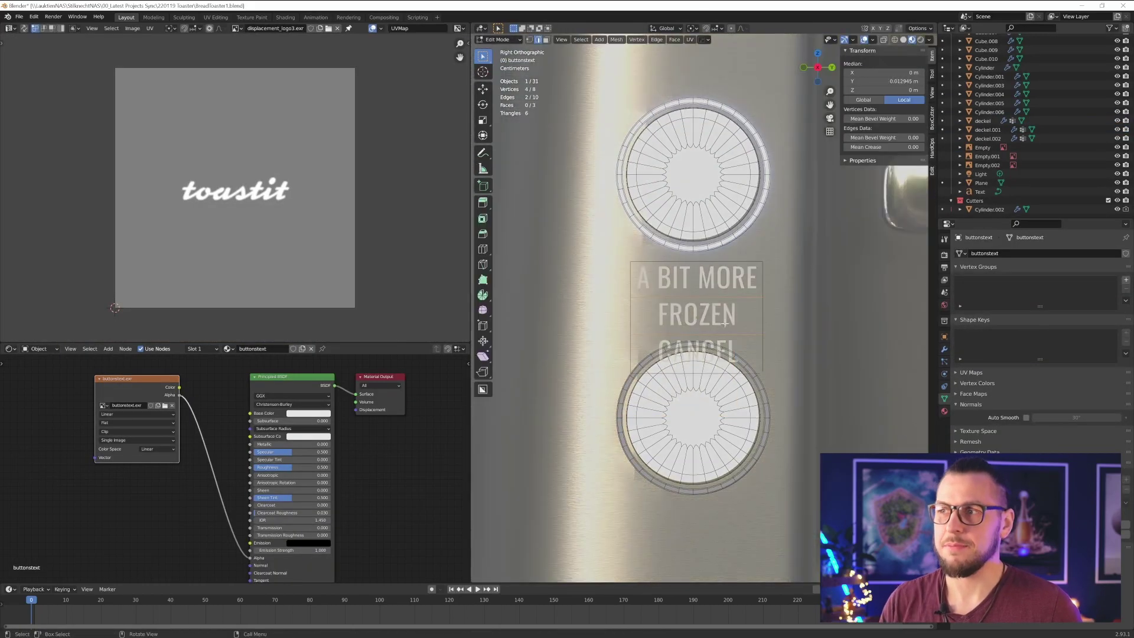
{"action": "key", "text": "Tab"}
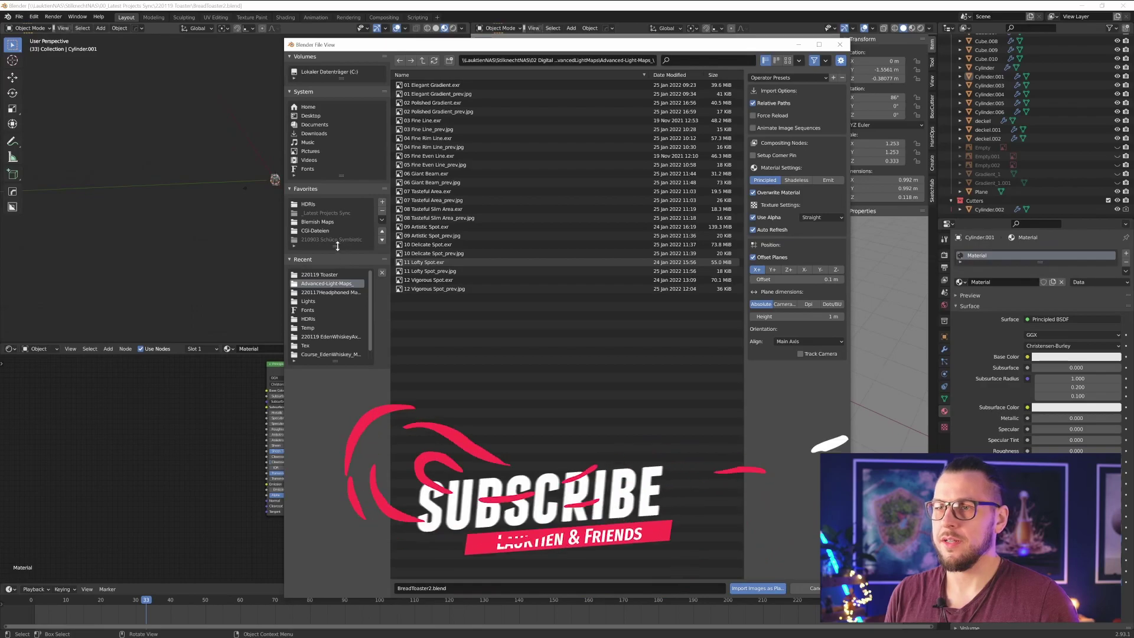
- Bookmark the Advanced-Light-Maps_ folder and import 01 Elegant Gradient.exr as an image plane
{"action": "left_click", "coordinate": [382, 202]}
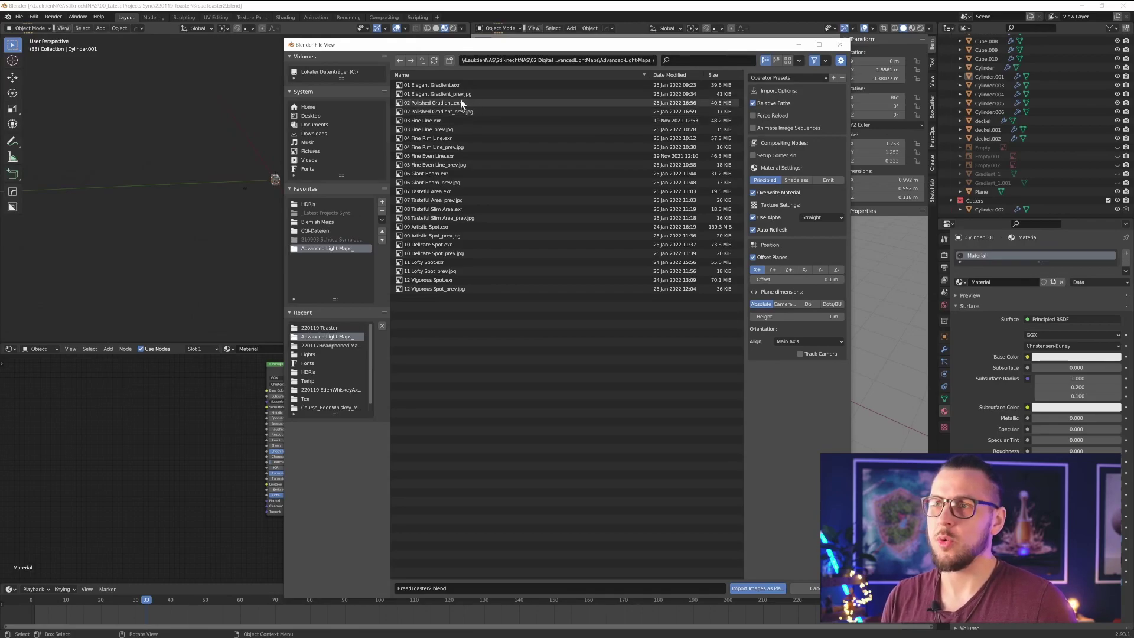
{"action": "left_click", "coordinate": [451, 84]}
{"action": "left_click", "coordinate": [767, 588]}
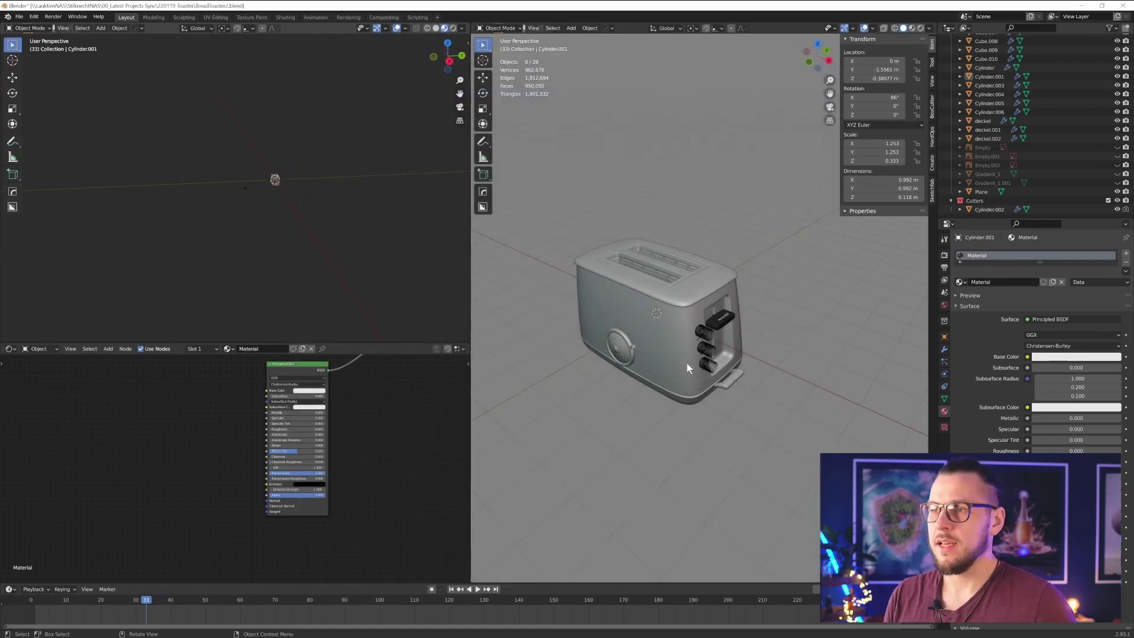
- Move the gradient plane along Y to about -4.99 m, in front of the dial side, and scale it up about 14.07 times
{"action": "key", "text": "g"}
{"action": "key", "text": "y"}
{"action": "left_click", "coordinate": [565, 402]}
{"action": "middle_click_drag", "start_coordinate": [565, 403], "coordinate": [636, 368], "text": "shift"}
{"action": "key", "text": "g"}
{"action": "key", "text": "y"}
{"action": "left_click", "coordinate": [610, 393]}
{"action": "scroll", "coordinate": [614, 393], "scroll_direction": "down", "scroll_amount": 3}
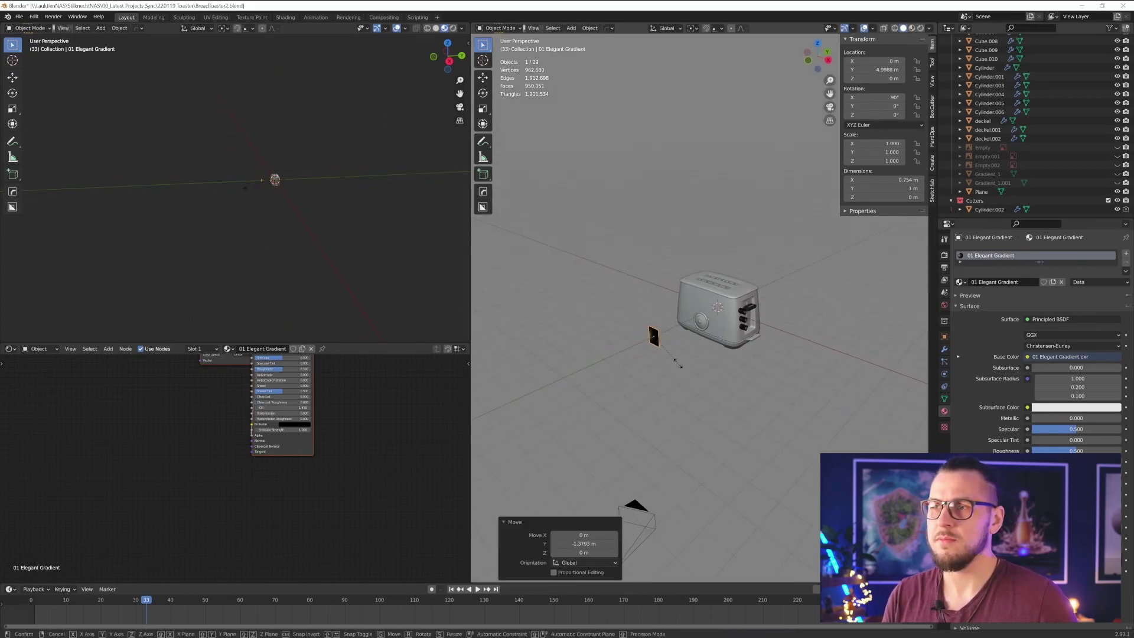
{"action": "left_click", "coordinate": [607, 81]}
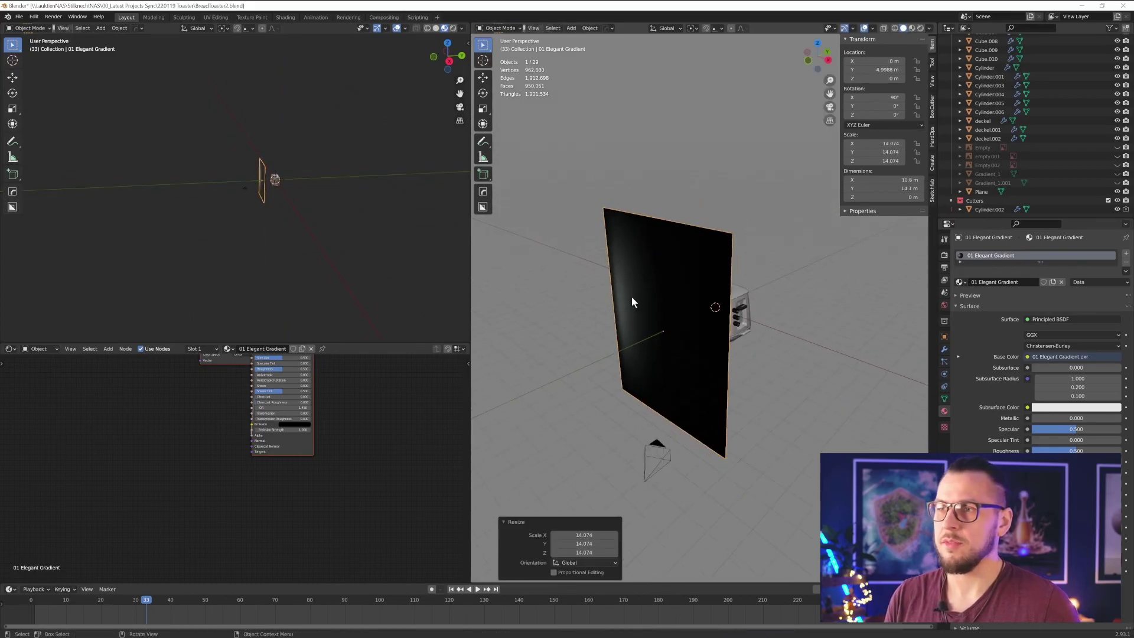
- Scale the gradient plane up uniformly to a scale of about 30.6
{"action": "middle_click_drag", "start_coordinate": [632, 296], "coordinate": [659, 316]}
{"action": "key", "text": "s"}
{"action": "left_click", "coordinate": [835, 336]}
{"action": "middle_click_drag", "start_coordinate": [835, 336], "coordinate": [711, 311]}
- Add a Damped Track constraint to the gradient plane, targeting the toaster lid object deckel with track axis -Z
{"action": "left_click", "coordinate": [944, 374]}
{"action": "left_click", "coordinate": [1027, 253]}
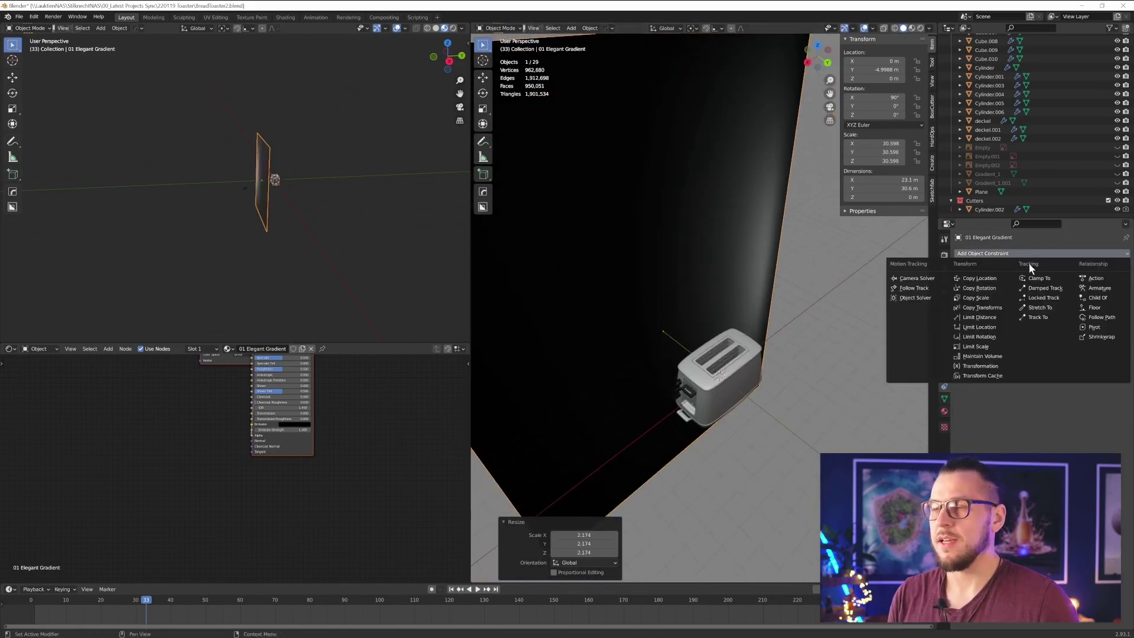
{"action": "left_click", "coordinate": [1051, 288]}
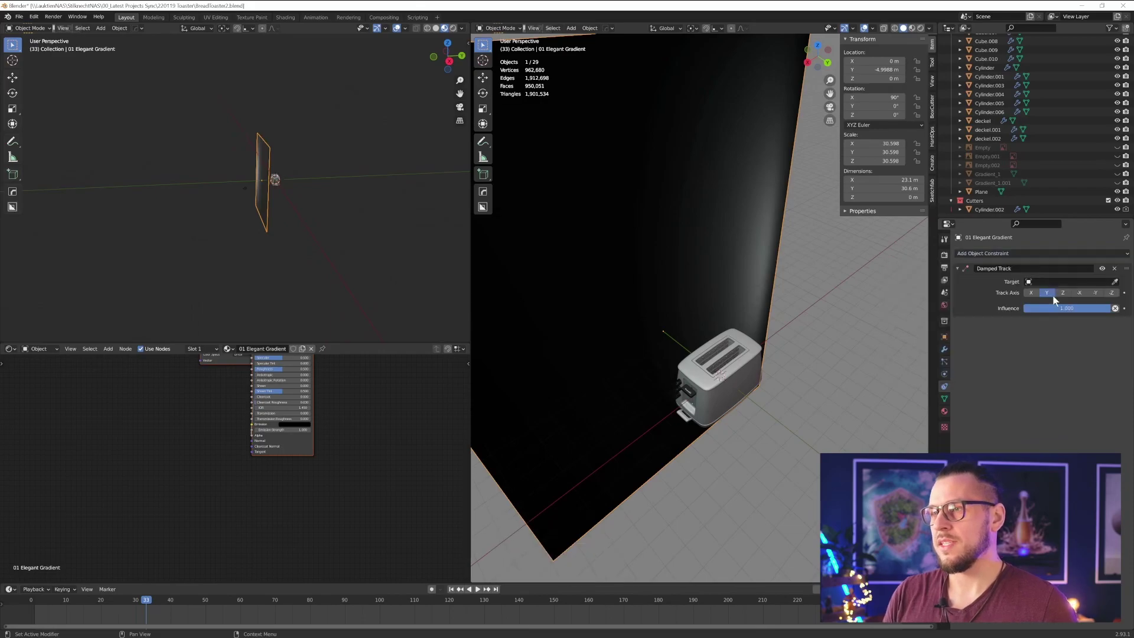
{"action": "left_click", "coordinate": [720, 354]}
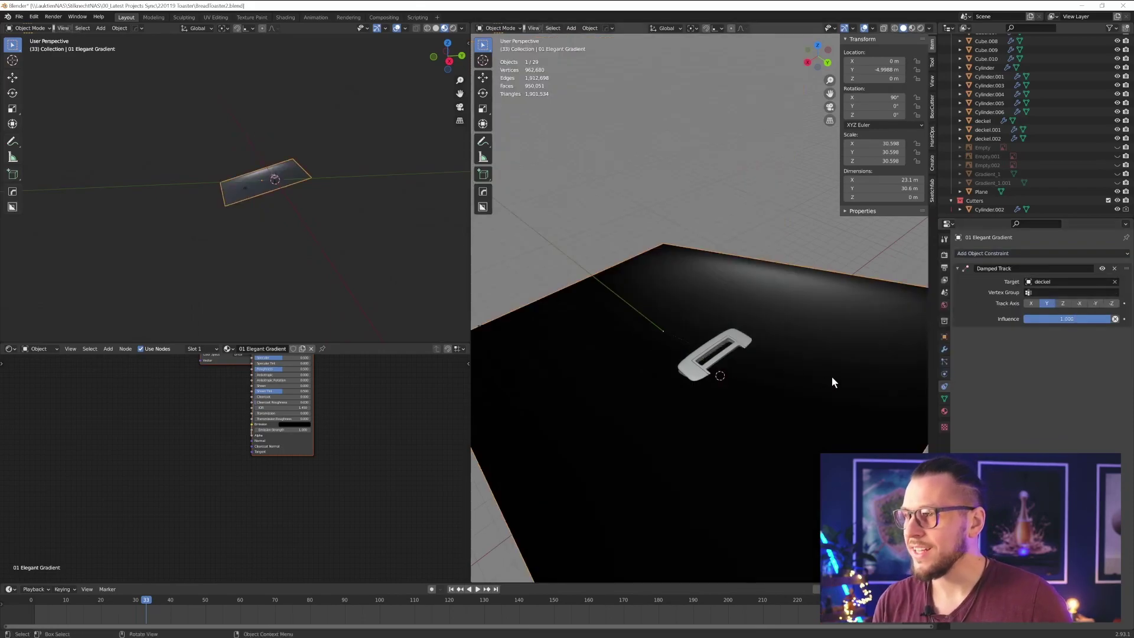
{"action": "left_click", "coordinate": [1111, 304]}
{"action": "key", "text": "g"}
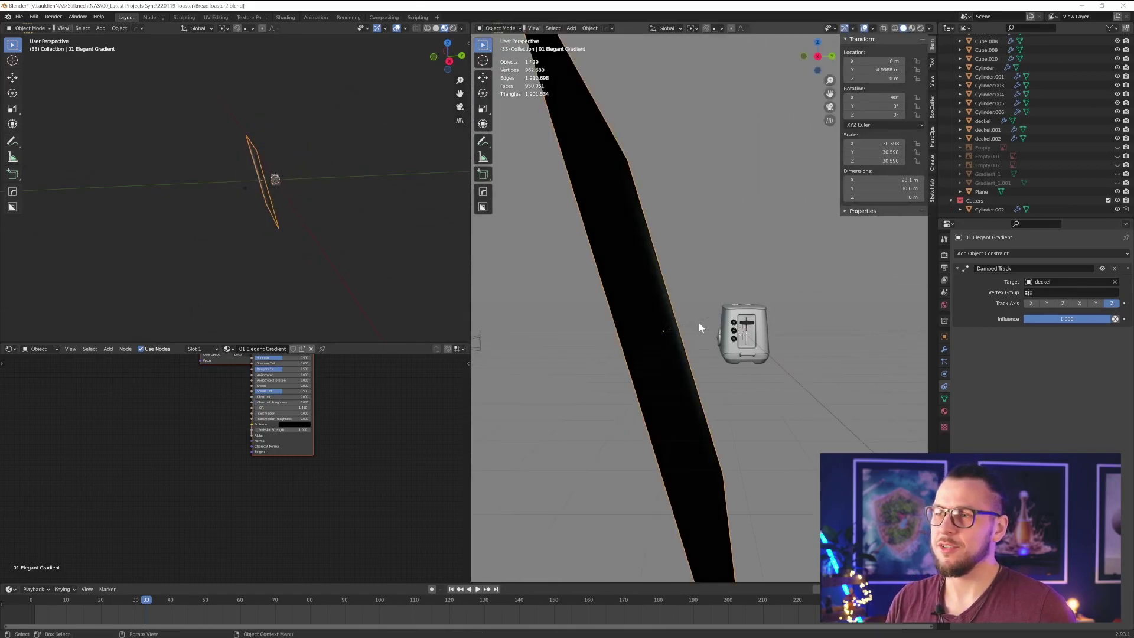
{"action": "right_click", "coordinate": [802, 334]}
- Move the gradient plane away from the toaster to about X -4.66 m, Y -10.28 m, Z 3.83 m
{"action": "middle_click_drag", "start_coordinate": [803, 335], "coordinate": [809, 399]}
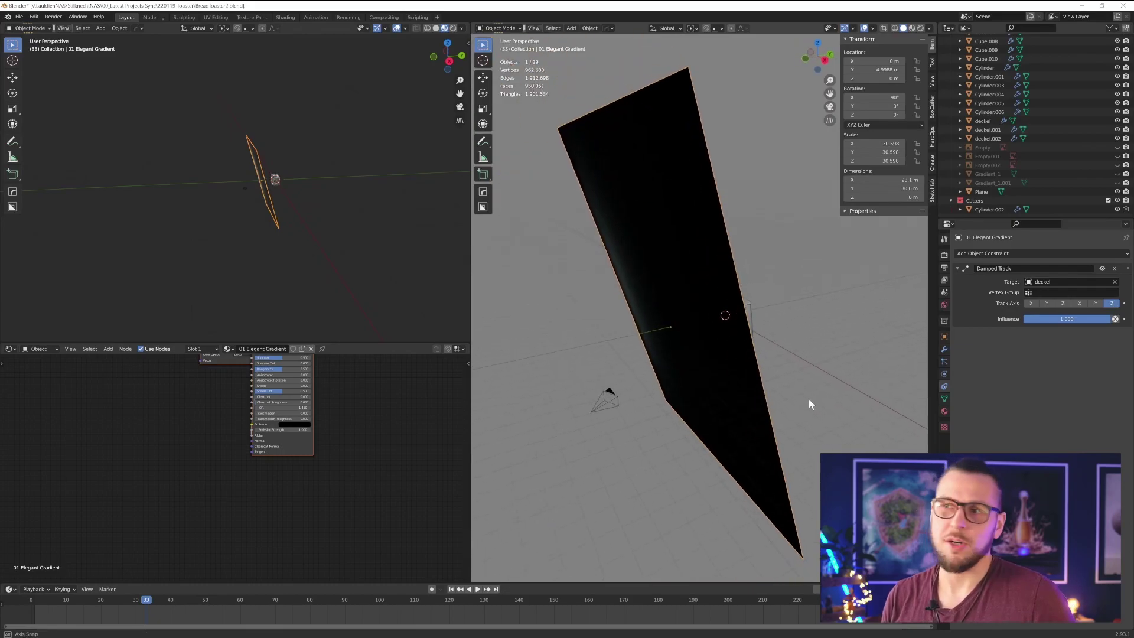
{"action": "key", "text": "g"}
{"action": "left_click", "coordinate": [685, 352]}
{"action": "middle_click_drag", "start_coordinate": [685, 346], "coordinate": [746, 372]}
- Connect the gradient image's Color output to the shader's Emission and Alpha inputs and cut its Base Color link
{"action": "key", "text": "Home"}
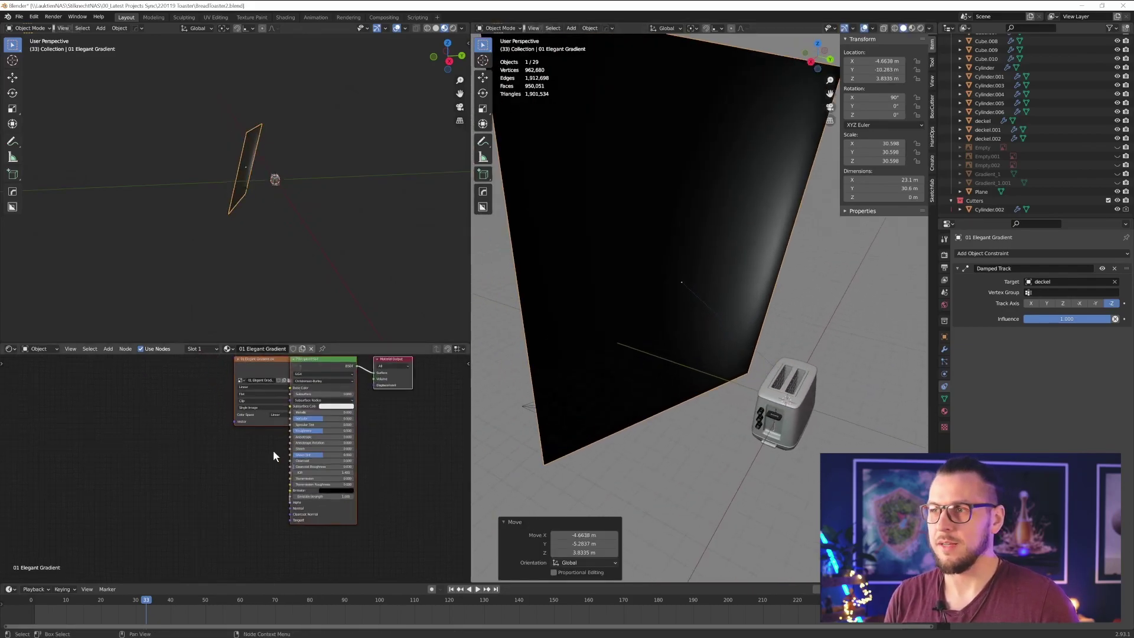
{"action": "left_click_drag", "start_coordinate": [283, 393], "coordinate": [218, 386]}
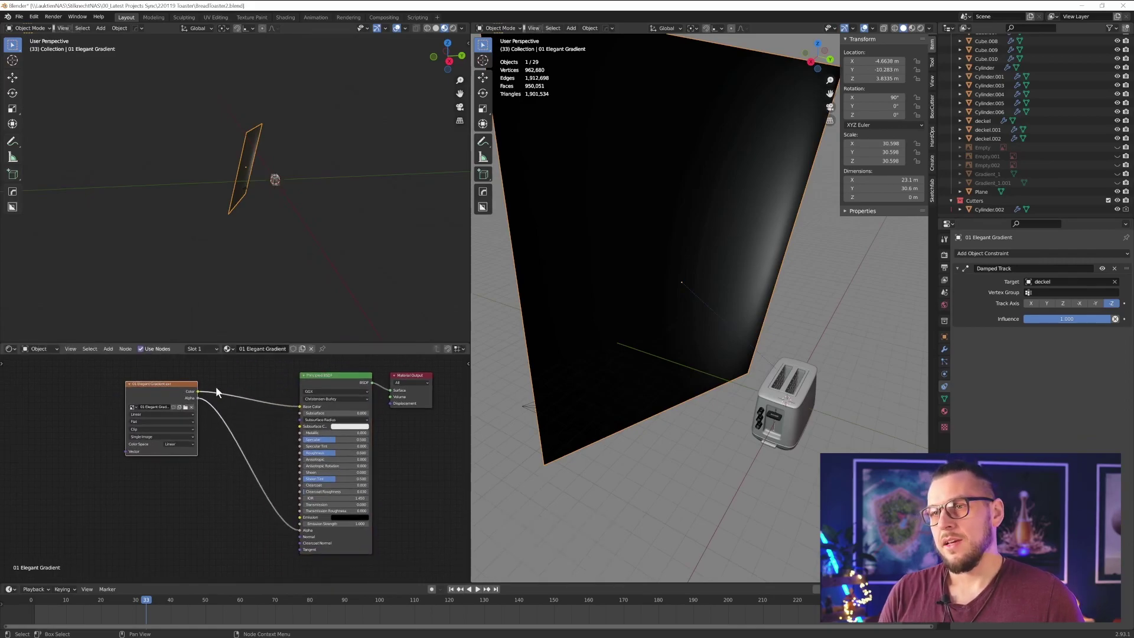
{"action": "left_click_drag", "start_coordinate": [278, 526], "coordinate": [299, 516]}
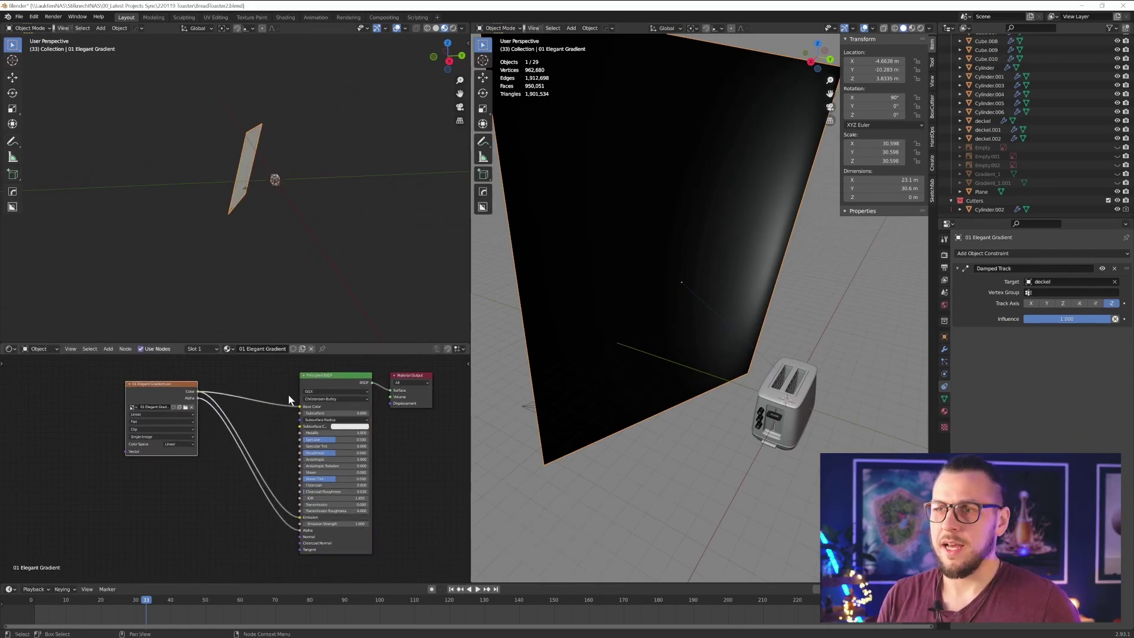
{"action": "right_click_drag", "start_coordinate": [286, 387], "coordinate": [283, 435], "text": "ctrl"}
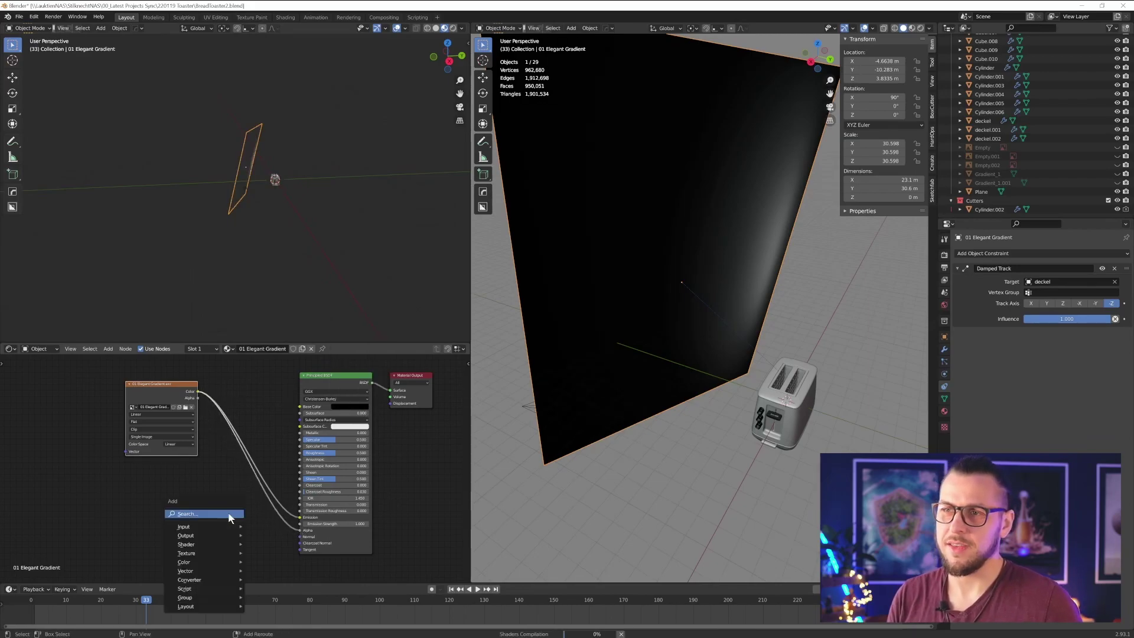
- Insert a ColorRamp node between the gradient image's Color output and the shader's Alpha input
{"action": "key", "text": "shift+a"}
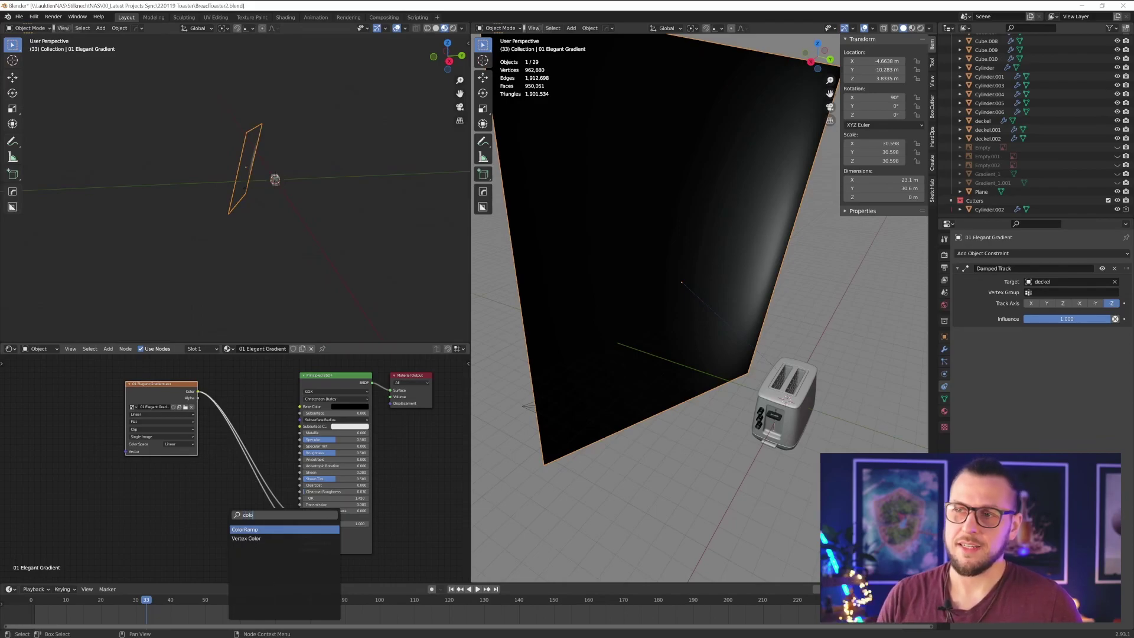
{"action": "key", "text": "Return"}
{"action": "left_click", "coordinate": [250, 527]}
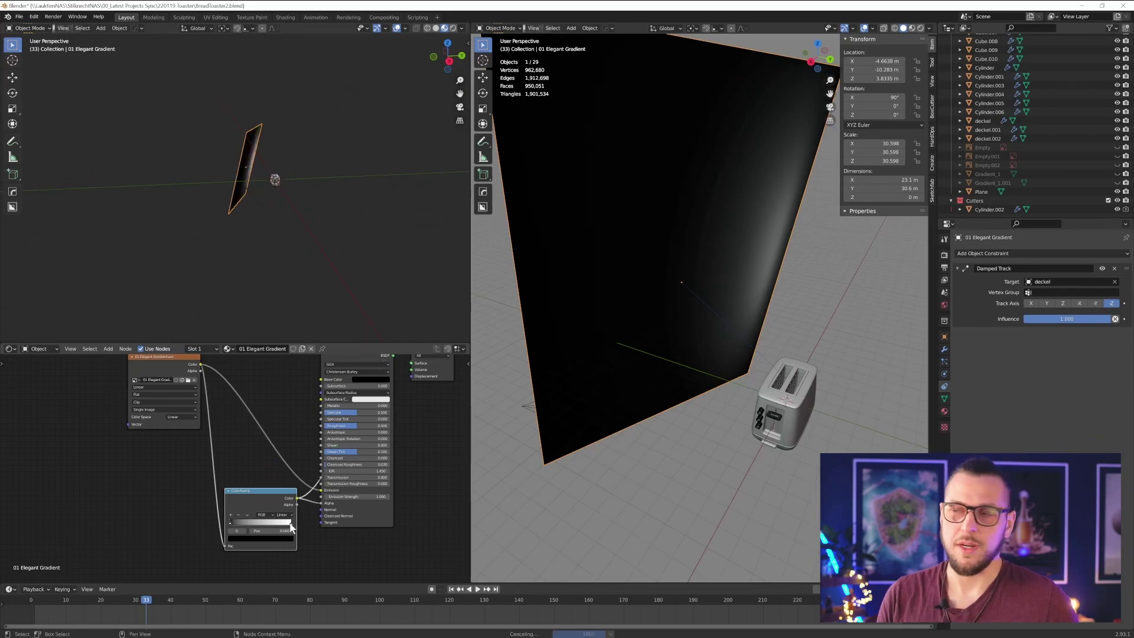
- Show the rendered preview, pull the ramp's white stop close to black, and feed Emission directly from the image's Color
{"action": "left_click", "coordinate": [920, 28]}
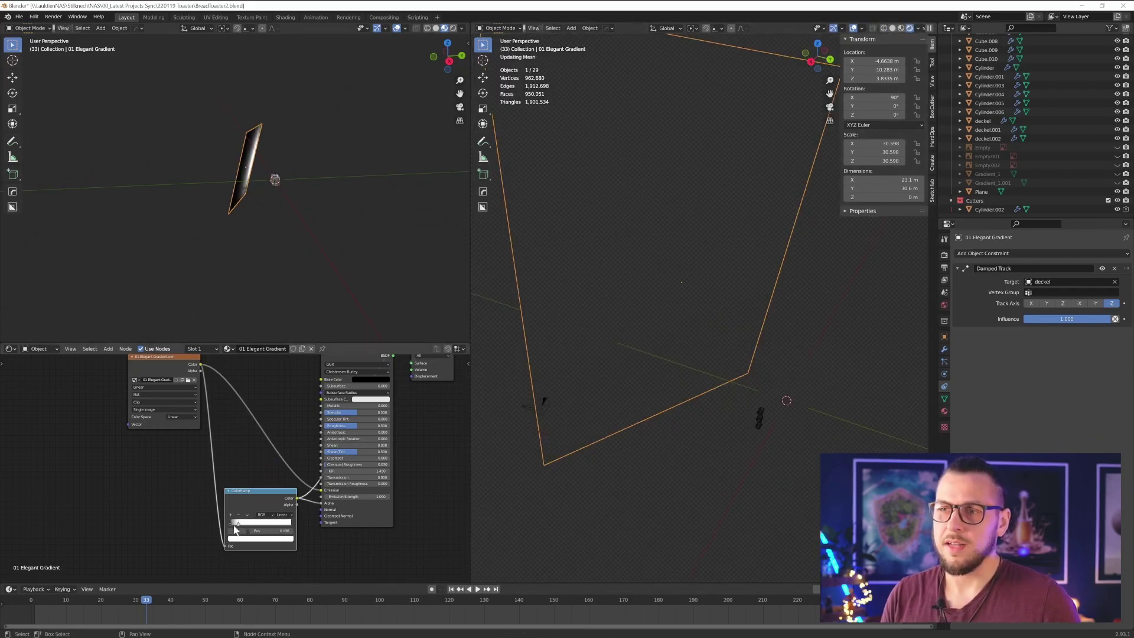
{"action": "left_click_drag", "start_coordinate": [238, 523], "coordinate": [235, 527]}
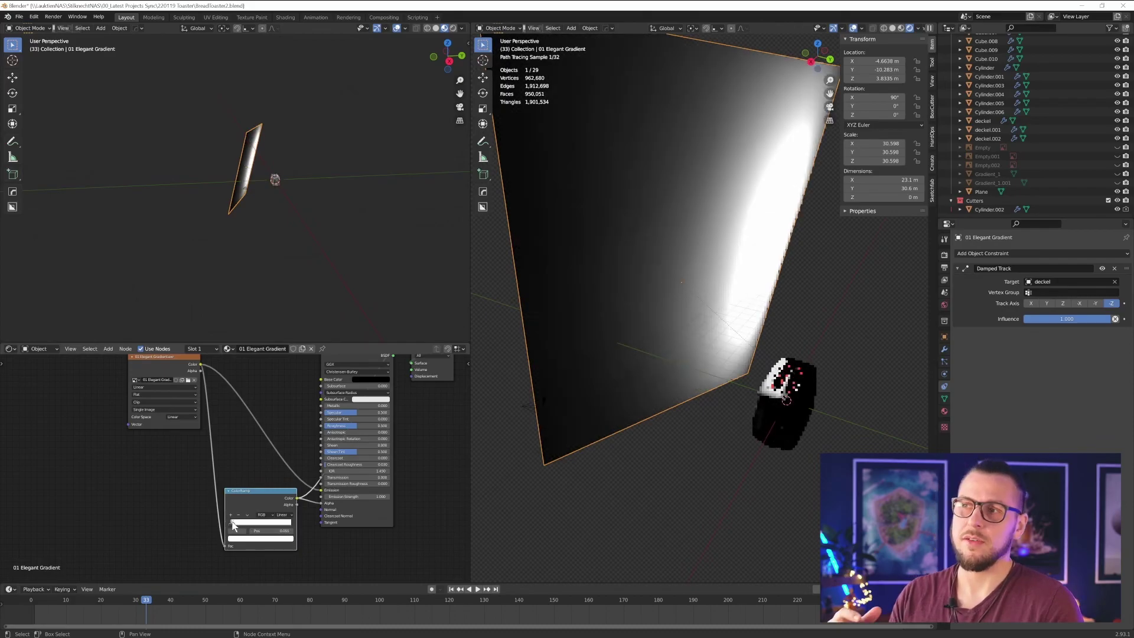
{"action": "left_click_drag", "start_coordinate": [316, 504], "coordinate": [320, 503]}
{"action": "middle_click_drag", "start_coordinate": [322, 467], "coordinate": [322, 505]}
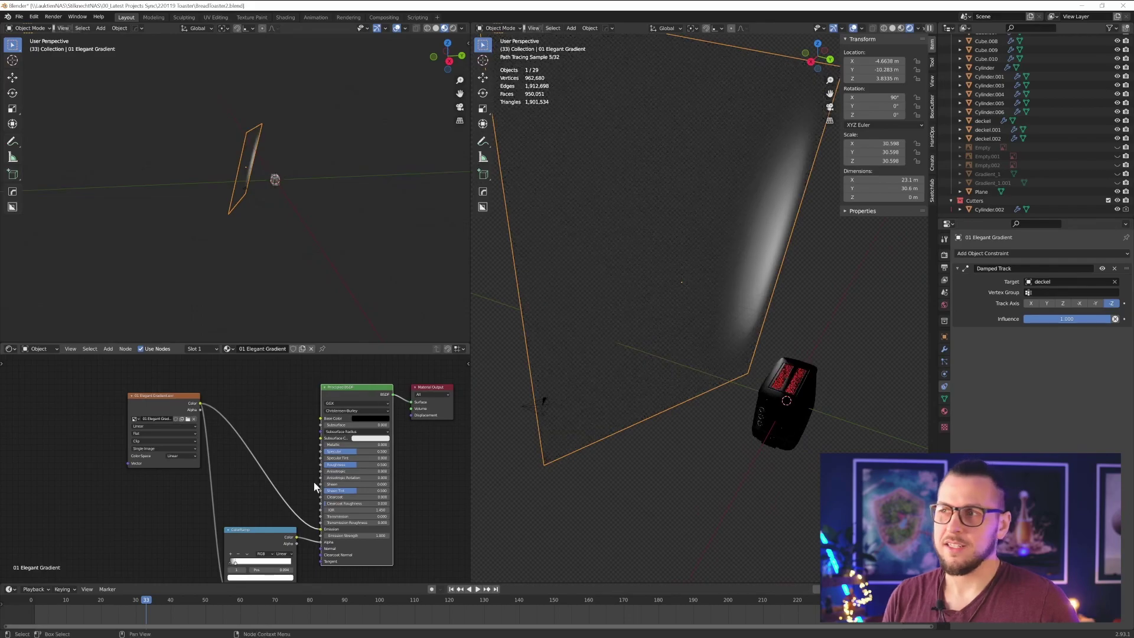
{"action": "middle_click_drag", "start_coordinate": [250, 574], "coordinate": [270, 501]}
{"action": "left_click_drag", "start_coordinate": [257, 489], "coordinate": [256, 491]}
- Look through the camera and set the gradient material's Emission Strength to 5
{"action": "left_click", "coordinate": [372, 461]}
{"action": "type", "text": "23.1"}
{"action": "key", "text": "Return"}
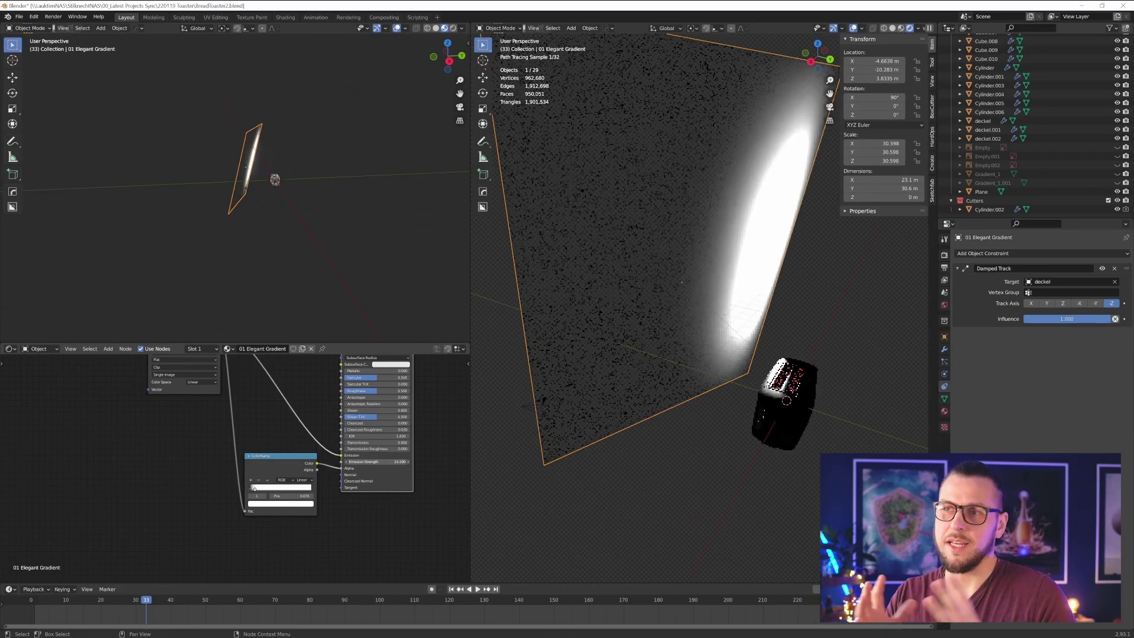
{"action": "key", "text": "KP_0"}
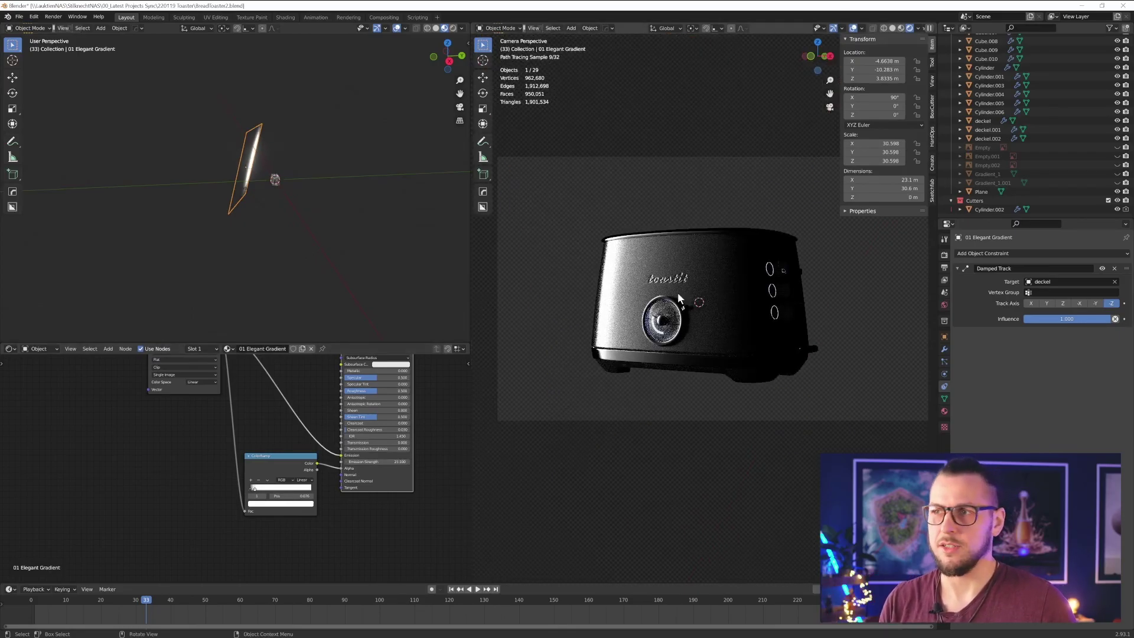
{"action": "scroll", "coordinate": [819, 375], "scroll_direction": "up", "scroll_amount": 2}
{"action": "type", "text": "5"}
{"action": "key", "text": "Return"}
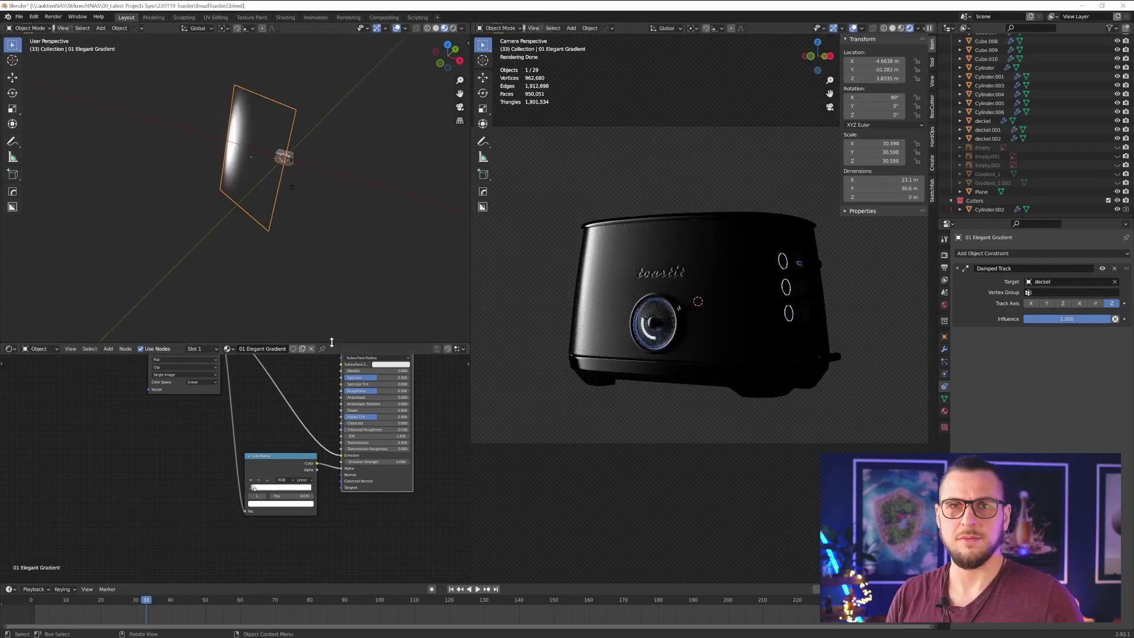
- Enlarge the upper viewport, move the gradient plane more centrally in front of the toaster, and stretch it along X to about 36.5 m
{"action": "left_click_drag", "start_coordinate": [332, 342], "coordinate": [333, 451]}
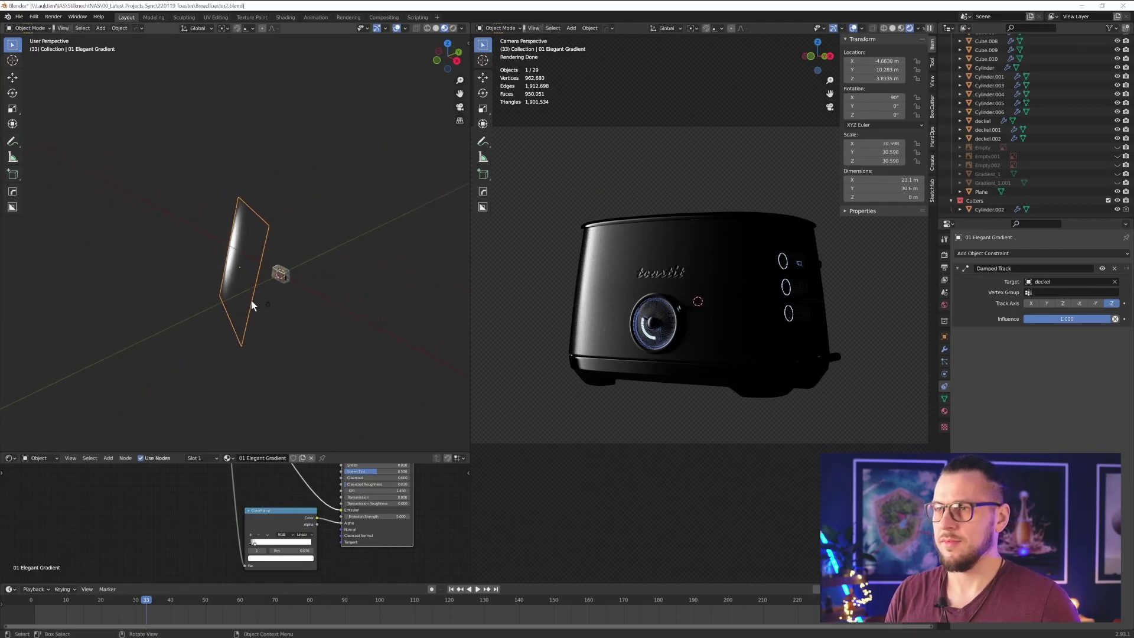
{"action": "key", "text": "g"}
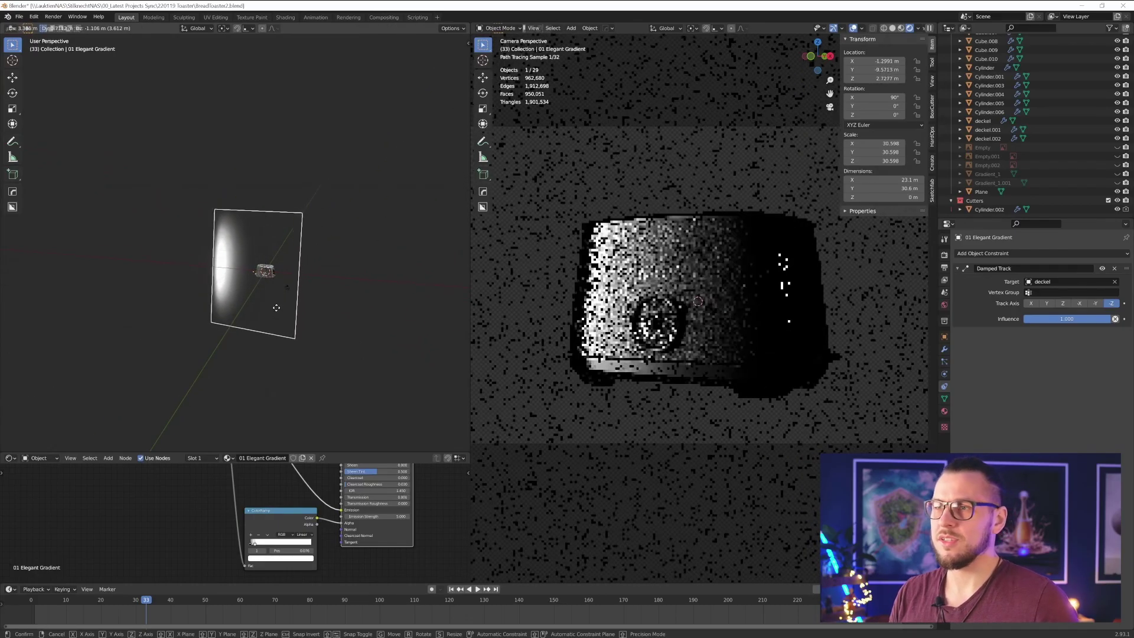
{"action": "left_click", "coordinate": [315, 324]}
{"action": "key", "text": "s"}
{"action": "key", "text": "x"}
{"action": "left_click", "coordinate": [300, 330]}
- Move the gradient plane to about X 0.08 m, Y -9.24 m, Z 2.43 m and stretch it along Z to about 80.2 m
{"action": "key", "text": "g"}
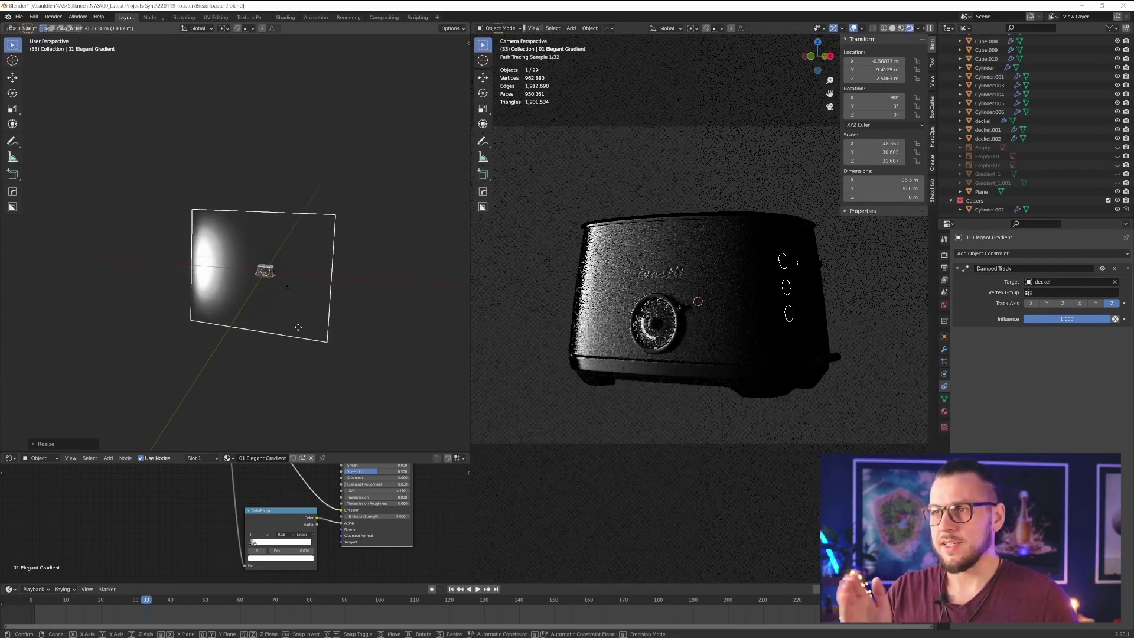
{"action": "key", "text": "s"}
{"action": "key", "text": "x"}
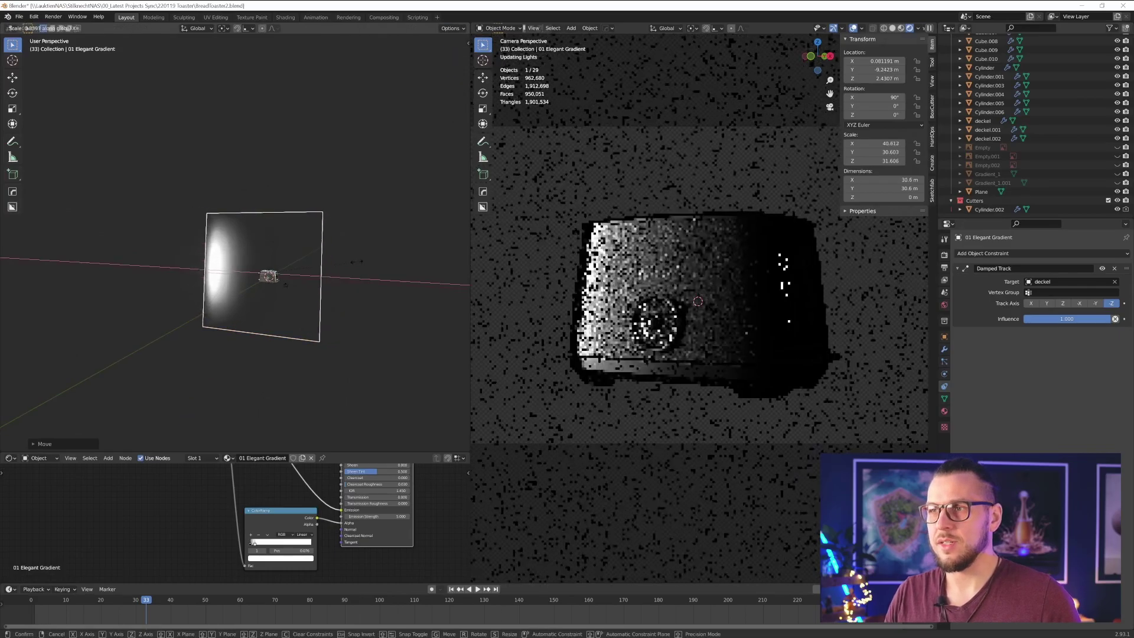
{"action": "key", "text": "z"}
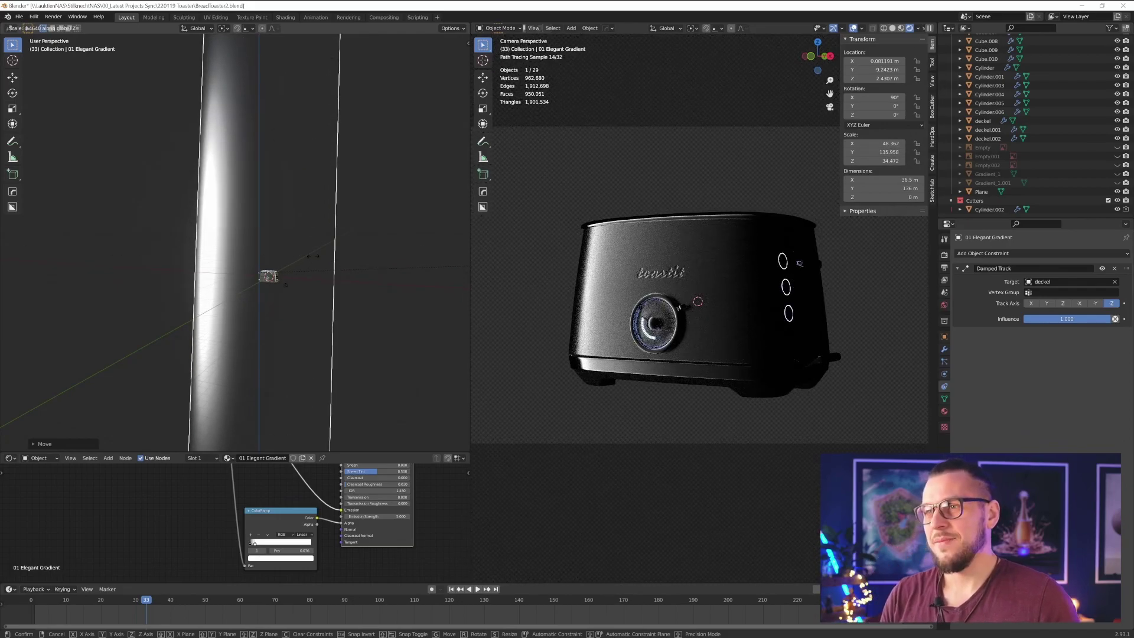
{"action": "left_click", "coordinate": [98, 289]}
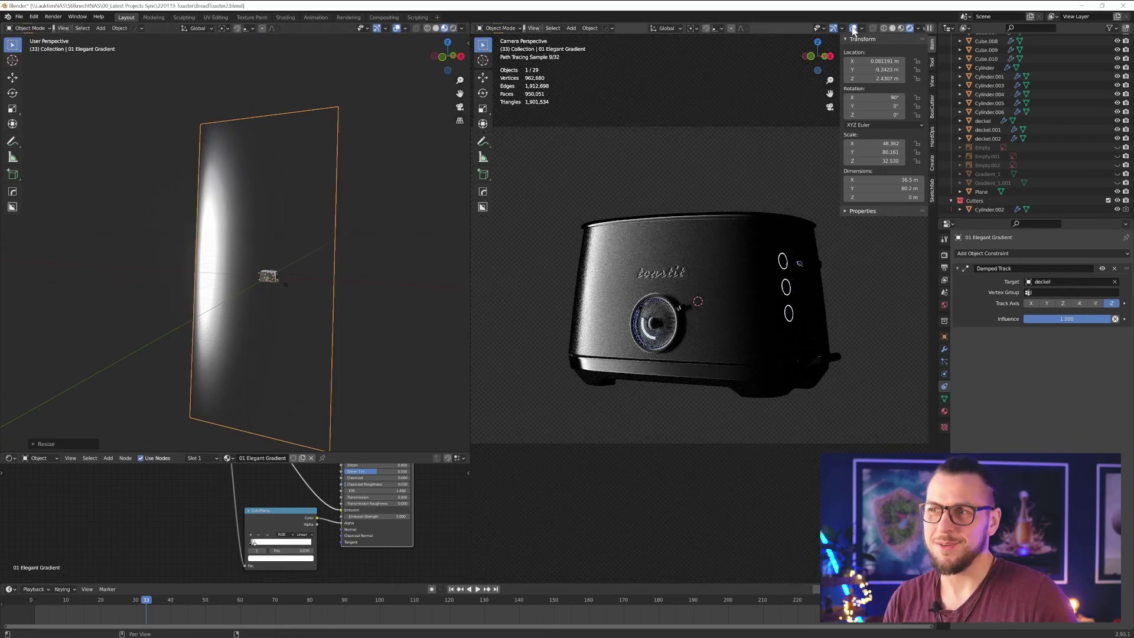
- Widen the working viewport, hide the sidebar and toolbar in the rendered camera viewport, and frame the whole toaster there
{"action": "left_click_drag", "start_coordinate": [470, 277], "coordinate": [546, 276]}
{"action": "scroll", "coordinate": [728, 288], "scroll_direction": "up", "scroll_amount": 4}
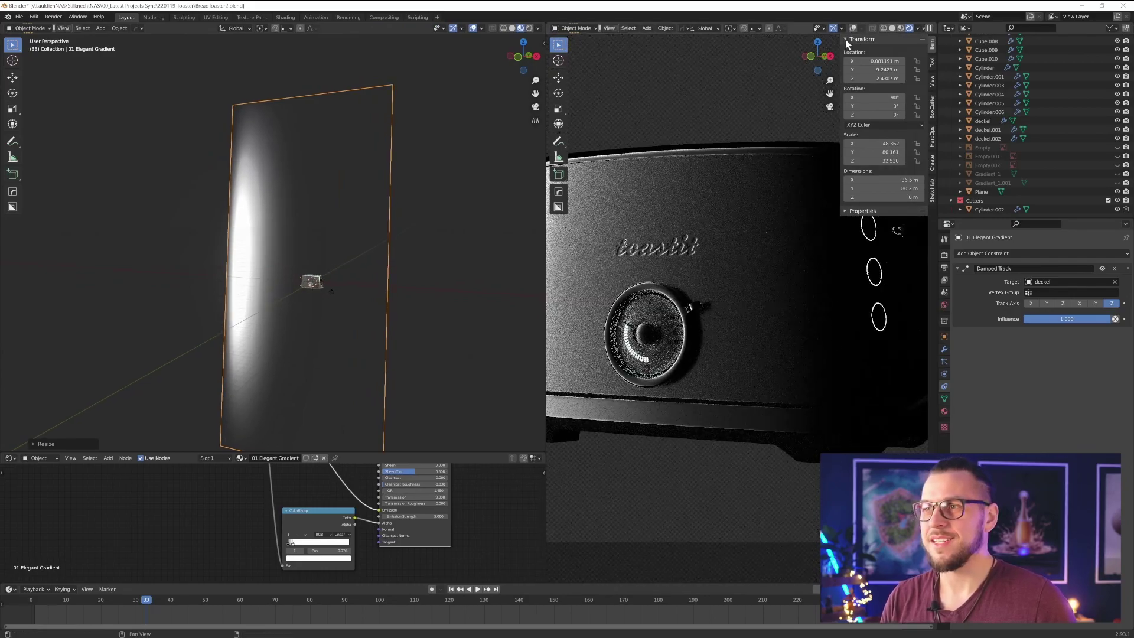
{"action": "left_click", "coordinate": [857, 40]}
{"action": "key", "text": "n"}
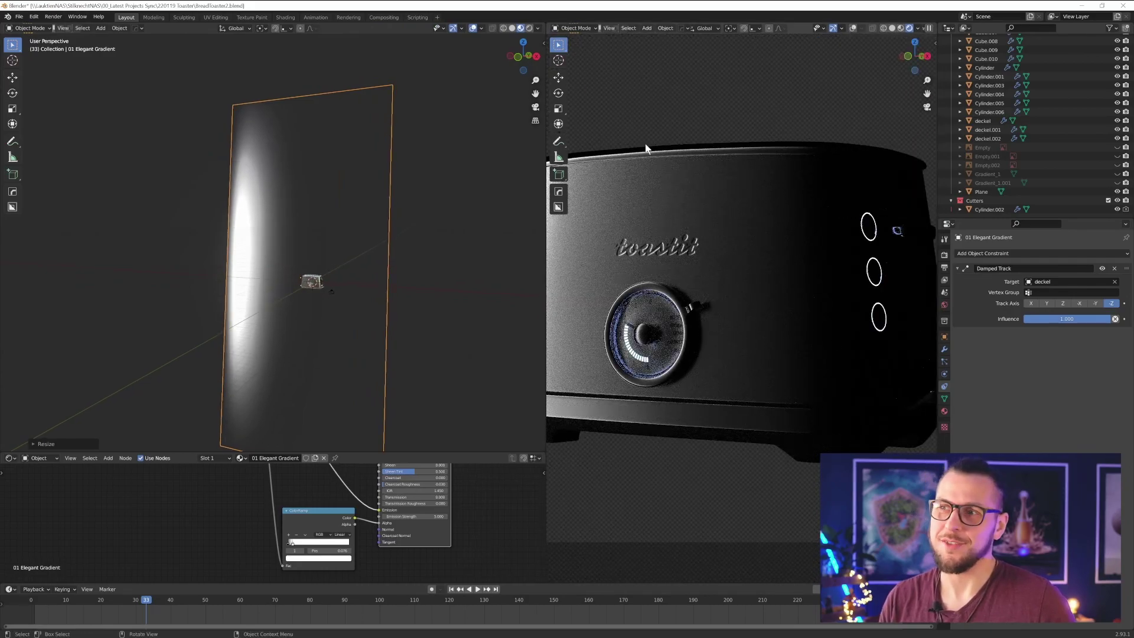
{"action": "key", "text": "t"}
{"action": "scroll", "coordinate": [704, 387], "scroll_direction": "down", "scroll_amount": 2}
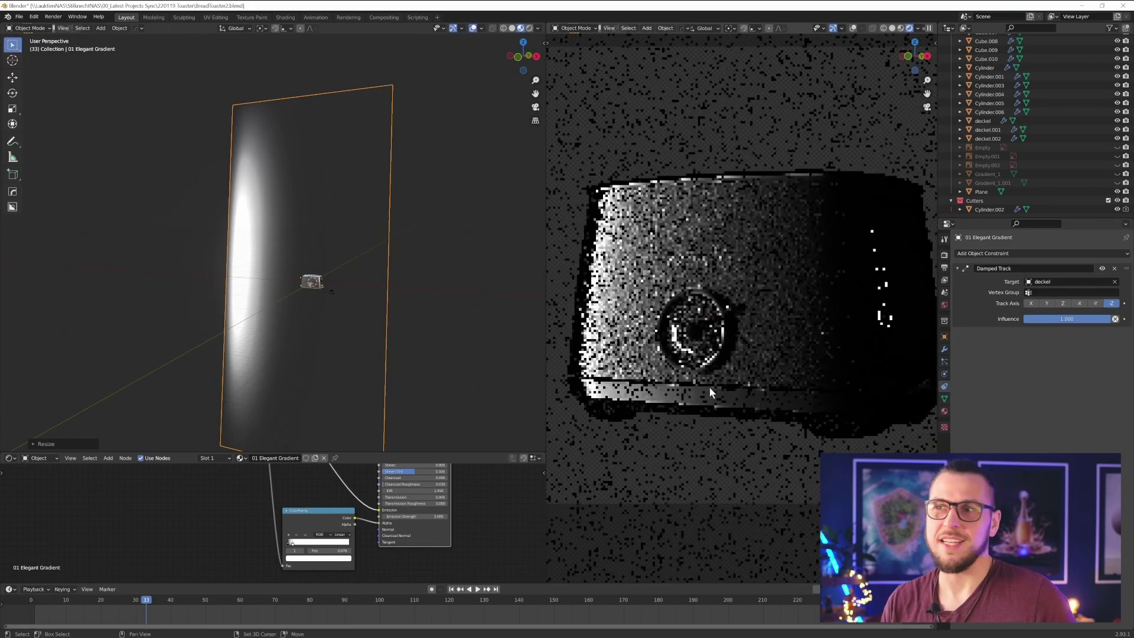
- Raise the gradient plane so it tilts down toward the toaster's dial side
{"action": "middle_click_drag", "start_coordinate": [357, 319], "coordinate": [347, 271]}
{"action": "key", "text": "g"}
{"action": "left_click", "coordinate": [314, 329]}
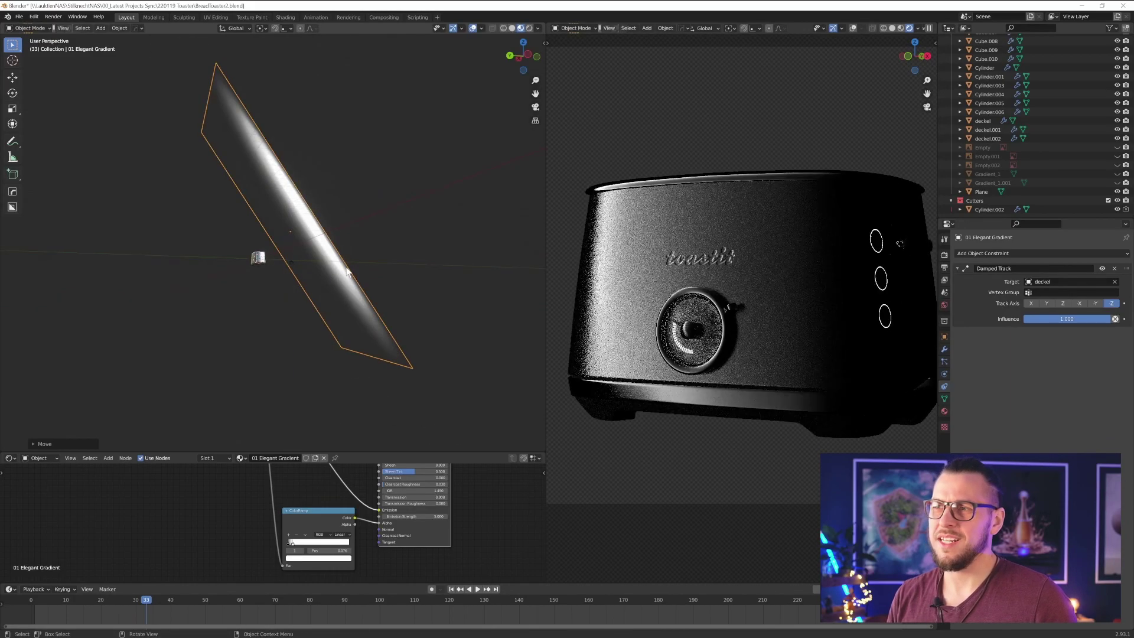
- Add a loop cut across the middle of the gradient plane's height and move the new edge outward, away from the toaster
{"action": "key", "text": "Tab"}
{"action": "left_click", "coordinate": [291, 261]}
{"action": "key", "text": "g"}
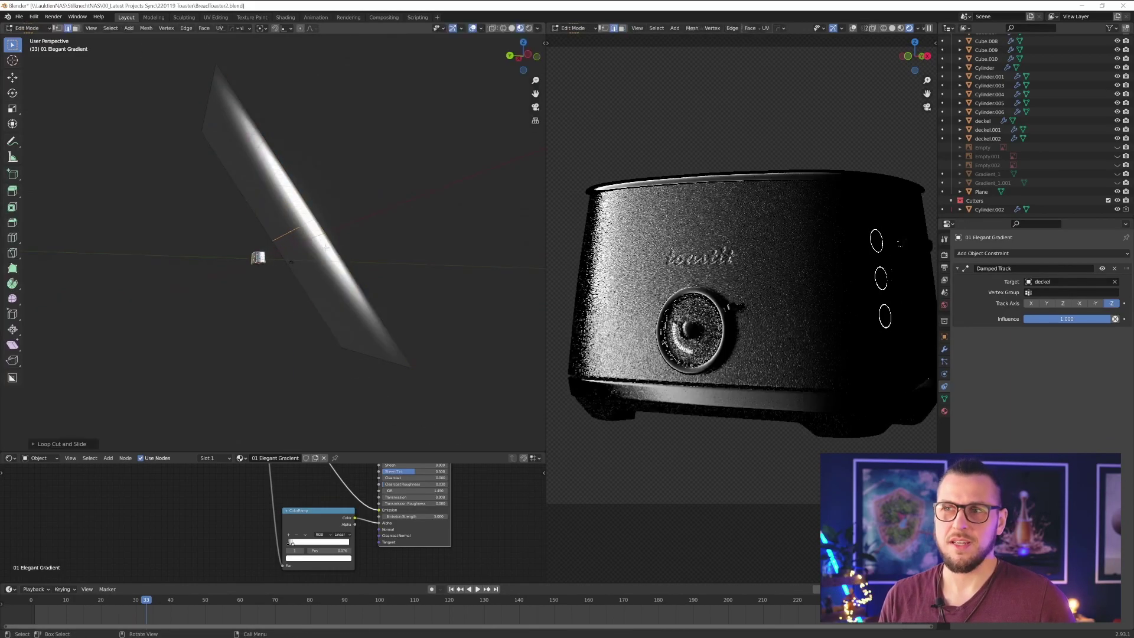
{"action": "left_click", "coordinate": [329, 233]}
- Bevel the gradient plane's middle edge into five segments and shift the beveled section to give the plane a smooth curve
{"action": "key", "text": "ctrl+b"}
{"action": "scroll", "coordinate": [413, 271], "scroll_direction": "up", "scroll_amount": 2}
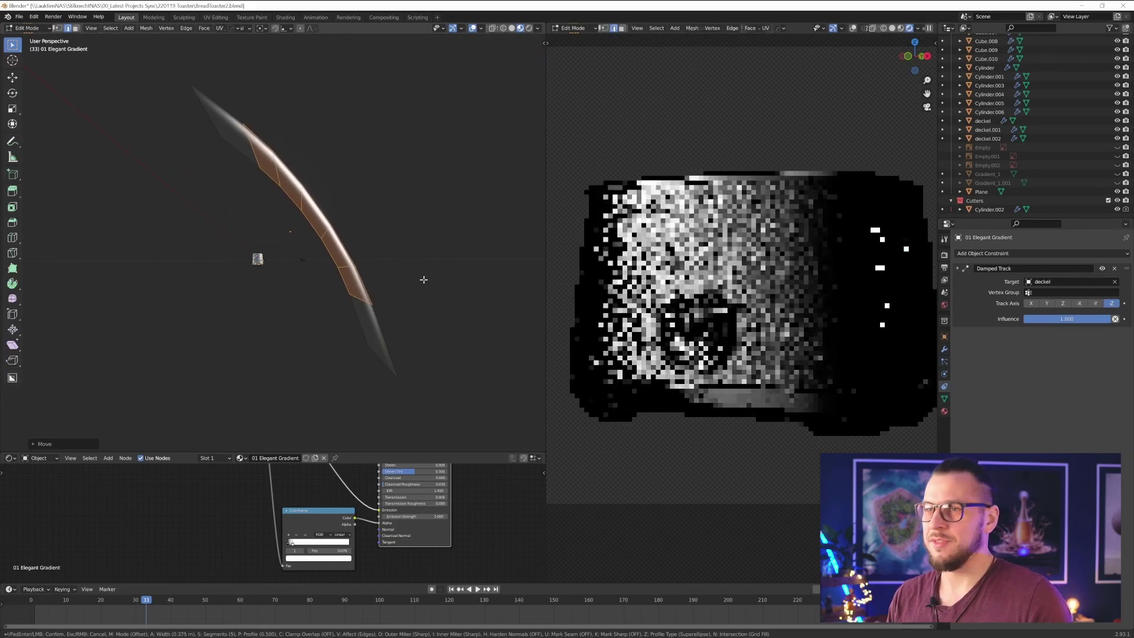
{"action": "key", "text": "g"}
{"action": "left_click", "coordinate": [385, 275]}
{"action": "middle_click_drag", "start_coordinate": [388, 274], "coordinate": [393, 299]}
{"action": "key", "text": "Tab"}
- Lower the curved gradient plane and shift it sideways toward the left end of the toaster's dial side
{"action": "key", "text": "g"}
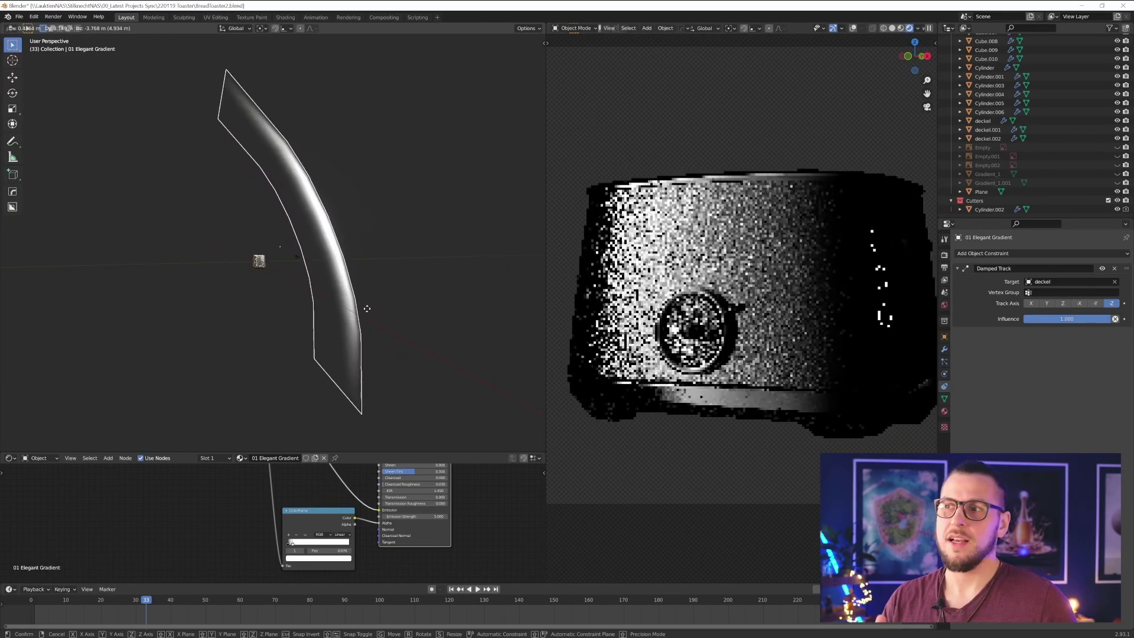
{"action": "left_click", "coordinate": [345, 315]}
{"action": "middle_click_drag", "start_coordinate": [344, 315], "coordinate": [435, 307]}
{"action": "key", "text": "g"}
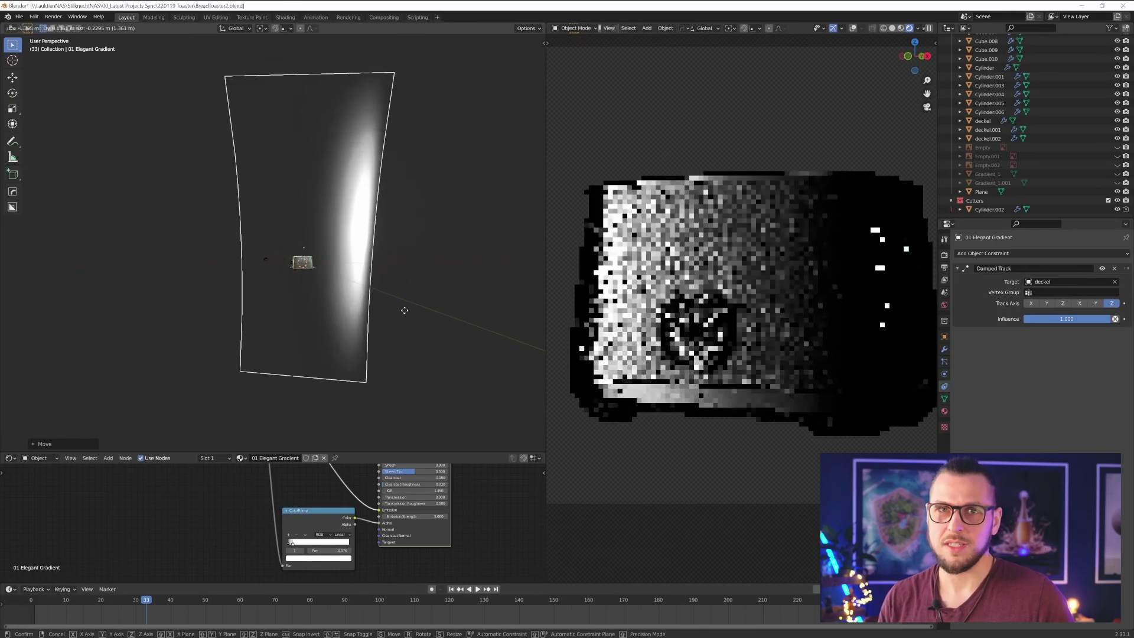
{"action": "left_click", "coordinate": [405, 310]}
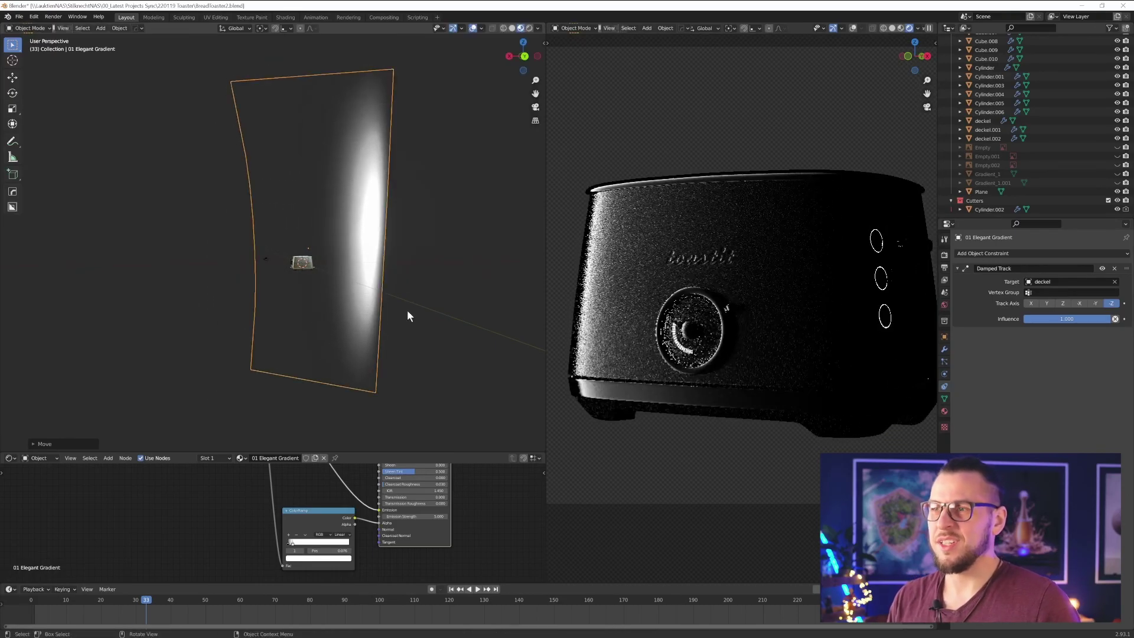
- Reposition the curved gradient plane around the toaster's dial side to adjust the highlight along the edge of the body
{"action": "middle_click_drag", "start_coordinate": [406, 309], "coordinate": [349, 305]}
{"action": "key", "text": "g"}
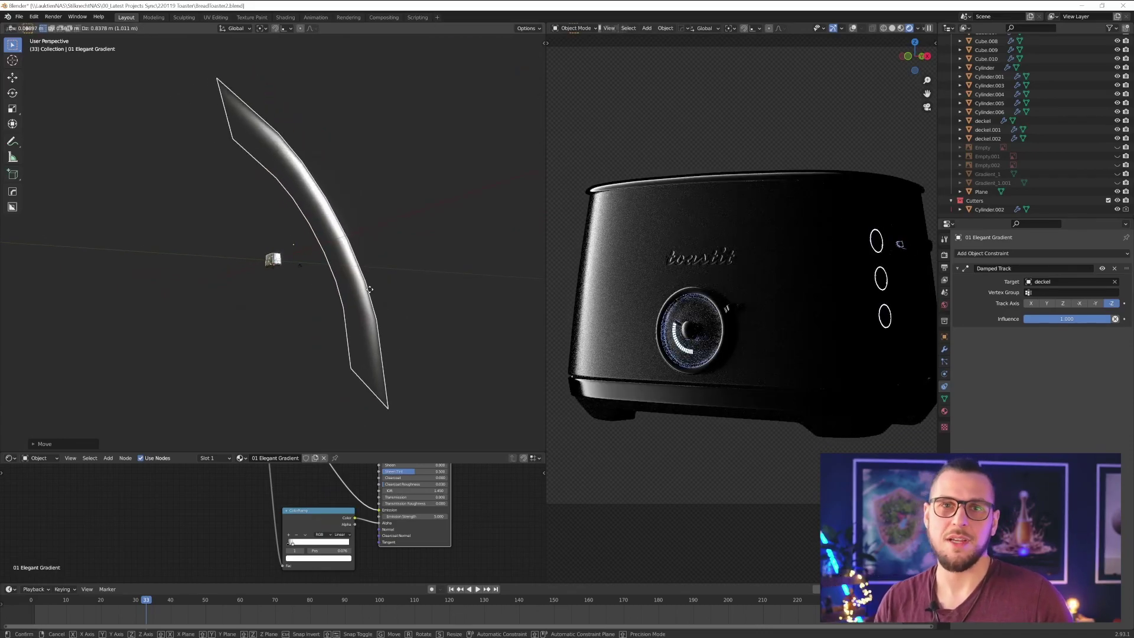
{"action": "left_click", "coordinate": [367, 288]}
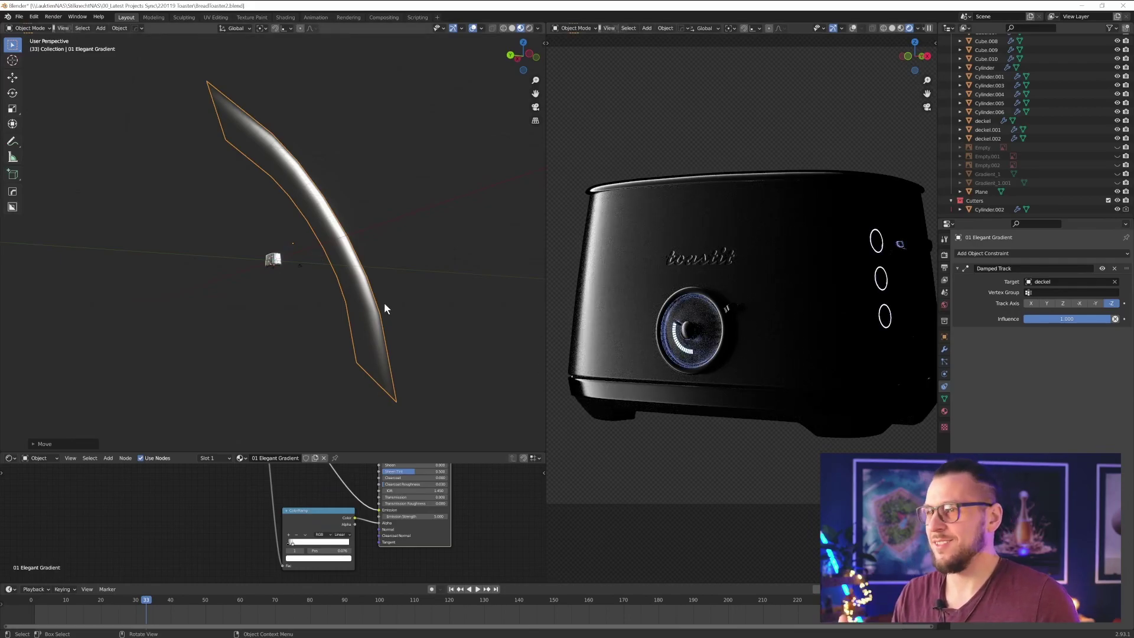
{"action": "right_click", "coordinate": [353, 280]}
{"action": "left_click", "coordinate": [353, 280]}
{"action": "key", "text": "g"}
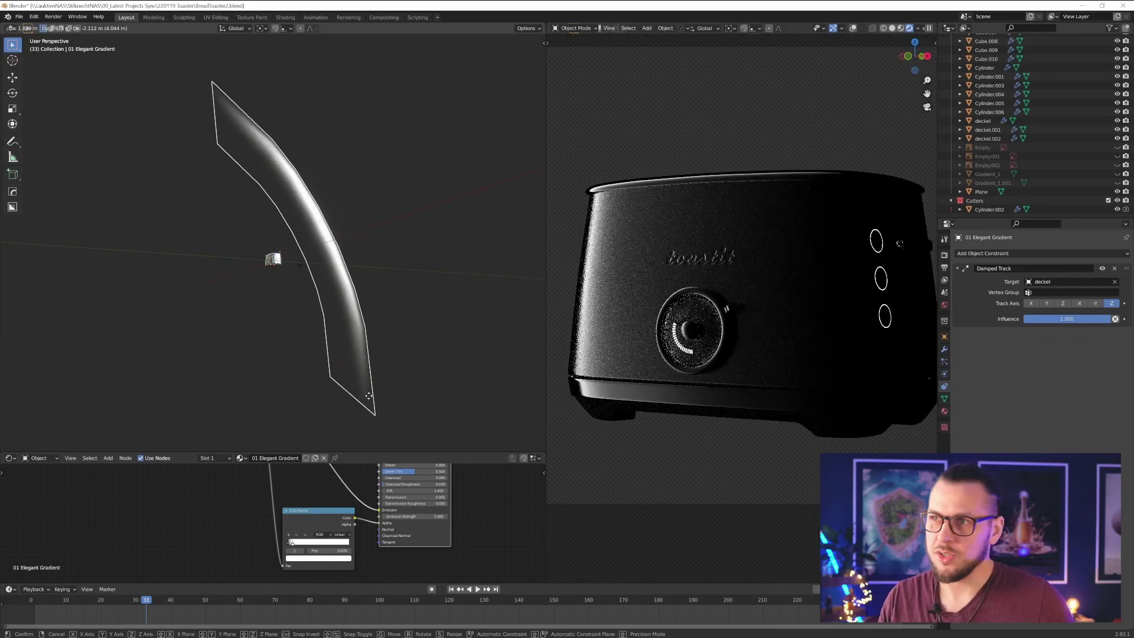
{"action": "left_click", "coordinate": [371, 400]}
{"action": "key", "text": "g"}
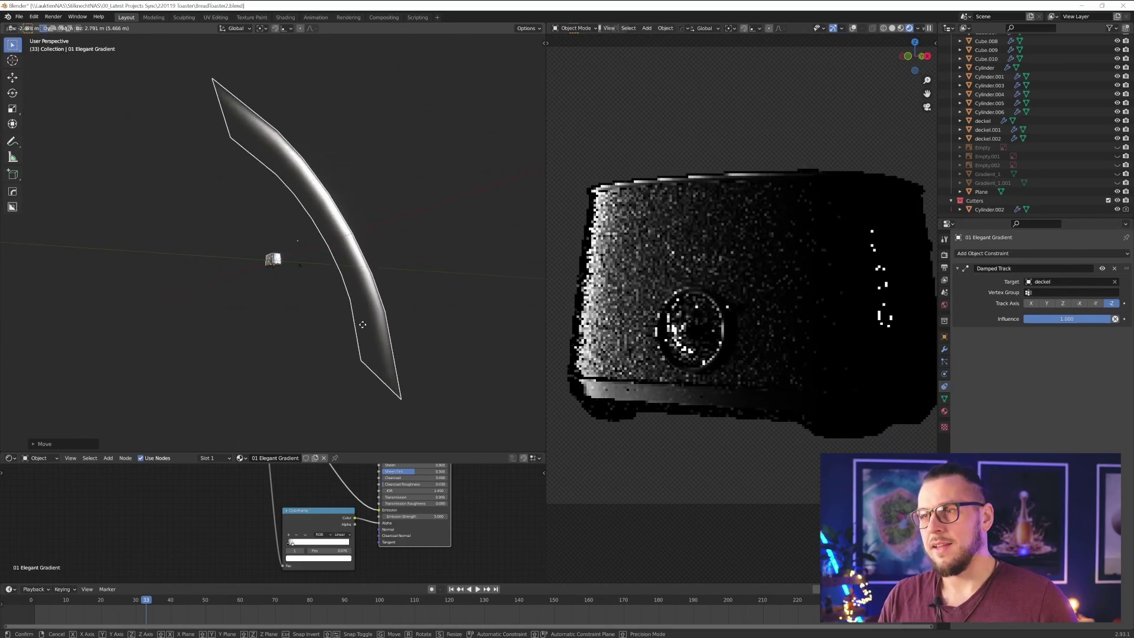
{"action": "left_click", "coordinate": [361, 329]}
- Shift the gradient plane's beveled middle section outward, away from the toaster, to strengthen the plane's curve
{"action": "key", "text": "Tab"}
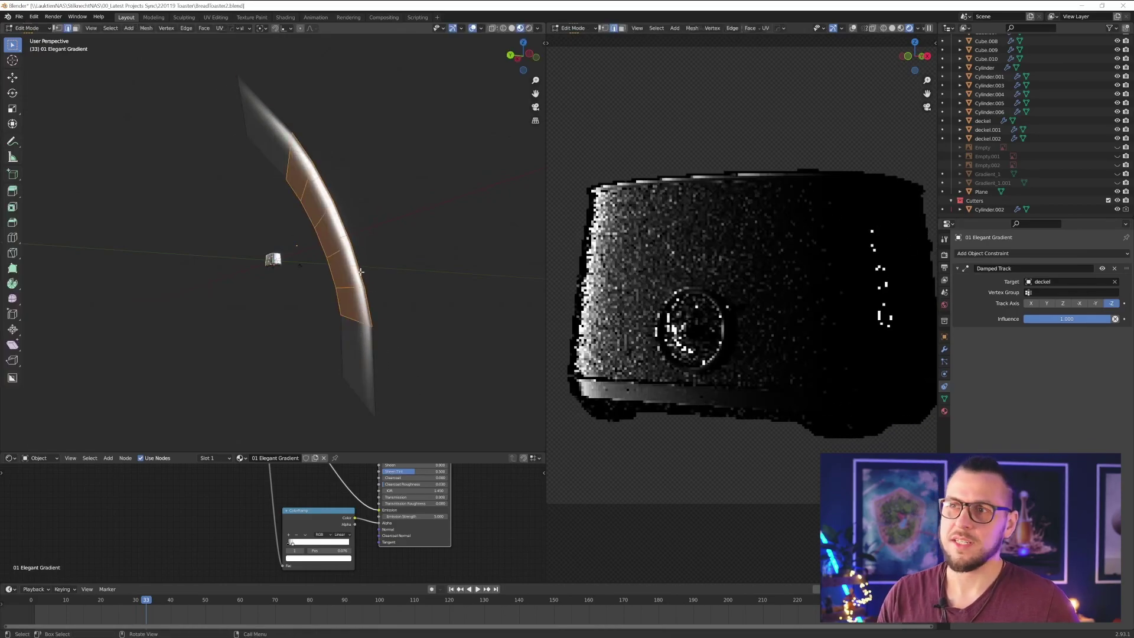
{"action": "key", "text": "o"}
{"action": "key", "text": "g"}
{"action": "left_click", "coordinate": [339, 248]}
{"action": "middle_click_drag", "start_coordinate": [340, 248], "coordinate": [385, 239]}
{"action": "key", "text": "Tab"}
- Move the reshaped gradient plane to fine-tune its soft highlight on the toaster's dial side
{"action": "key", "text": "g"}
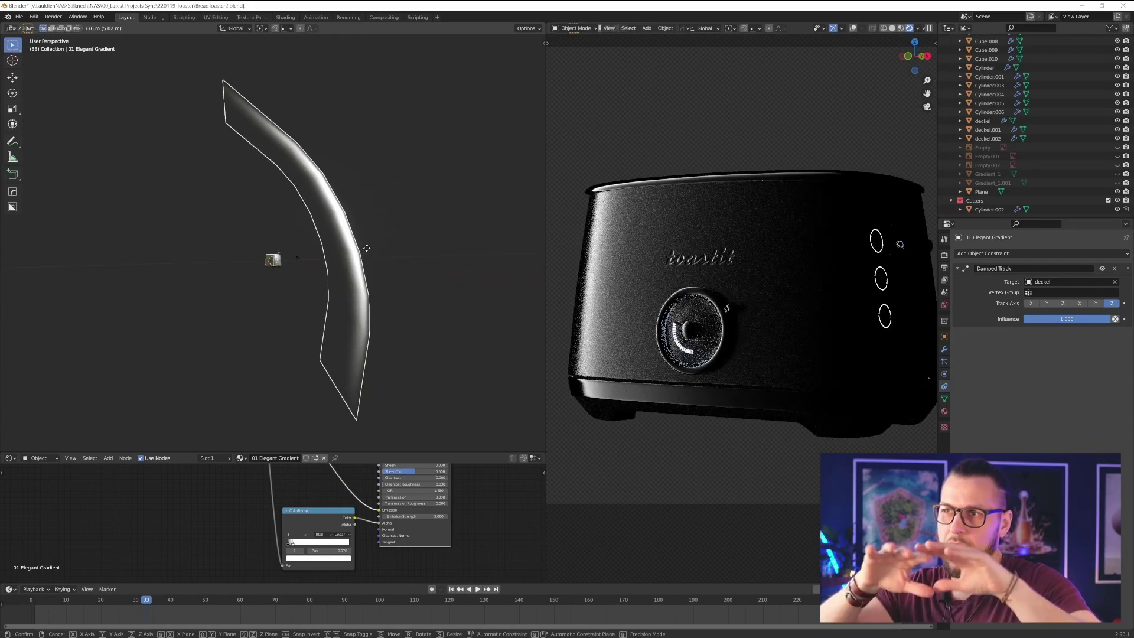
{"action": "left_click", "coordinate": [375, 248]}
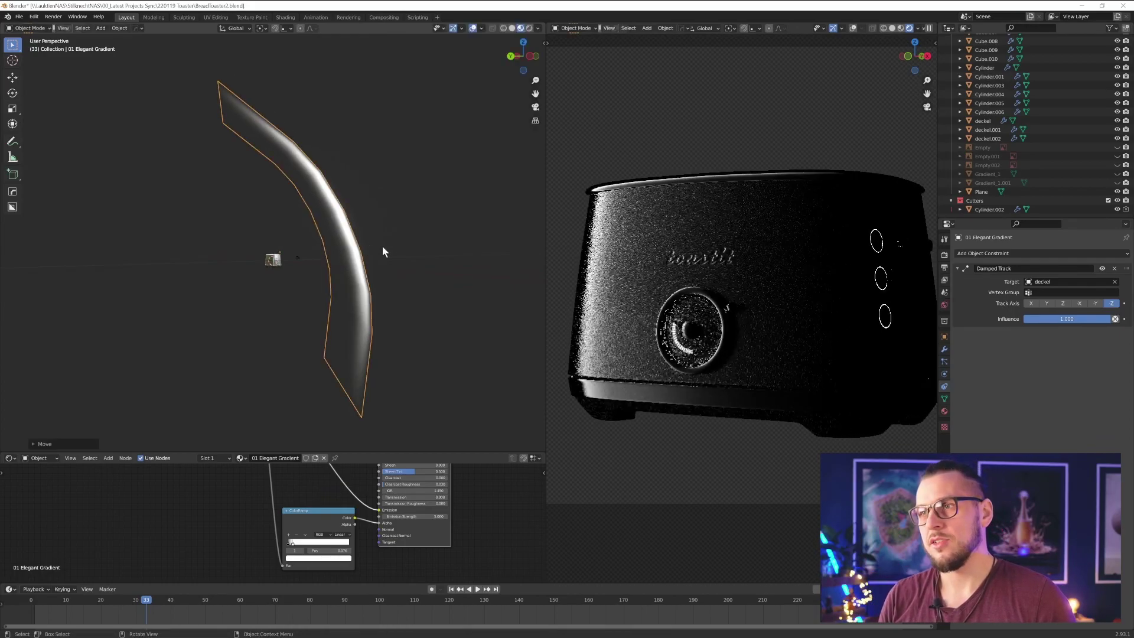
{"action": "key", "text": "g"}
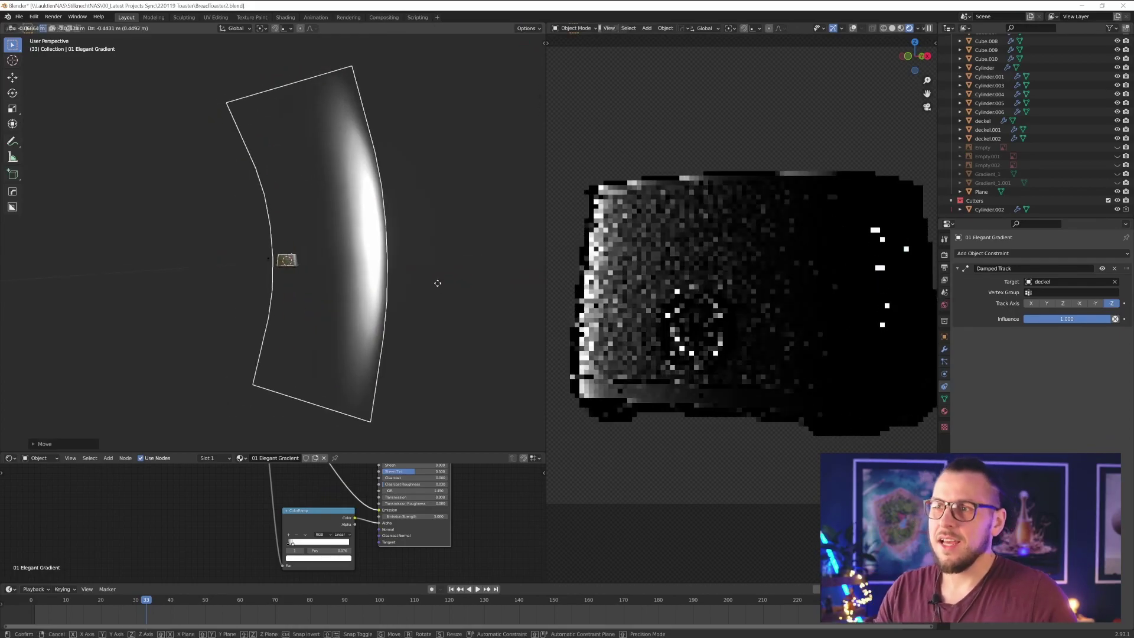
{"action": "left_click", "coordinate": [437, 288]}
- Enlarge the node editor to fit the gradient's whole node tree and display the 01 Elegant Gradient material settings
{"action": "left_click", "coordinate": [390, 298]}
{"action": "scroll", "coordinate": [320, 271], "scroll_direction": "down", "scroll_amount": 4}
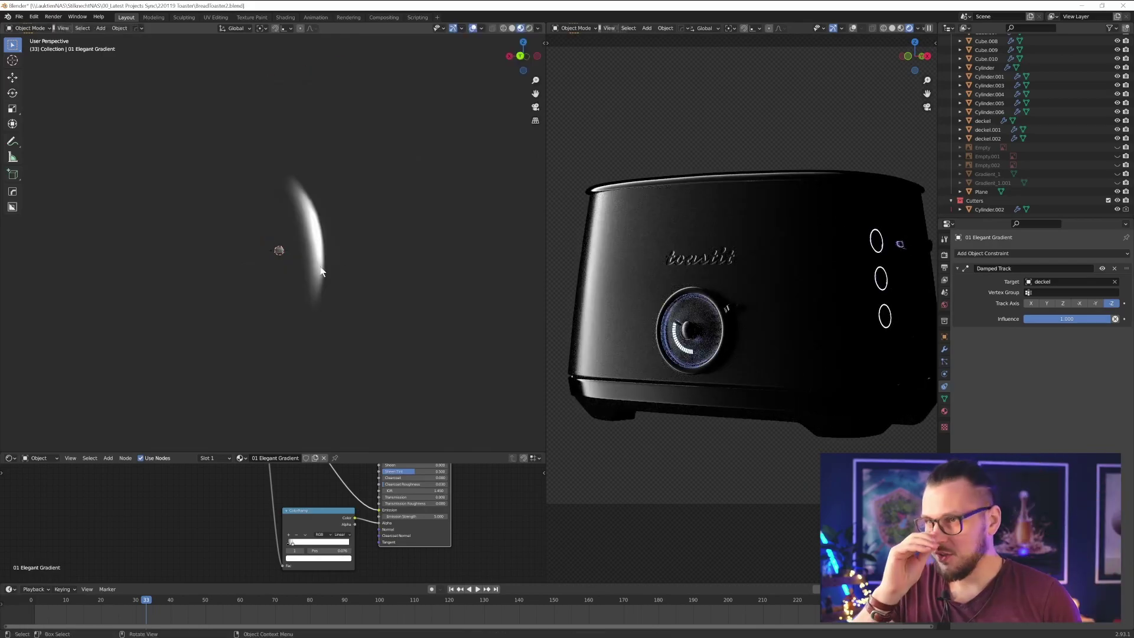
{"action": "left_click_drag", "start_coordinate": [413, 453], "coordinate": [417, 342]}
{"action": "scroll", "coordinate": [335, 427], "scroll_direction": "down", "scroll_amount": 4}
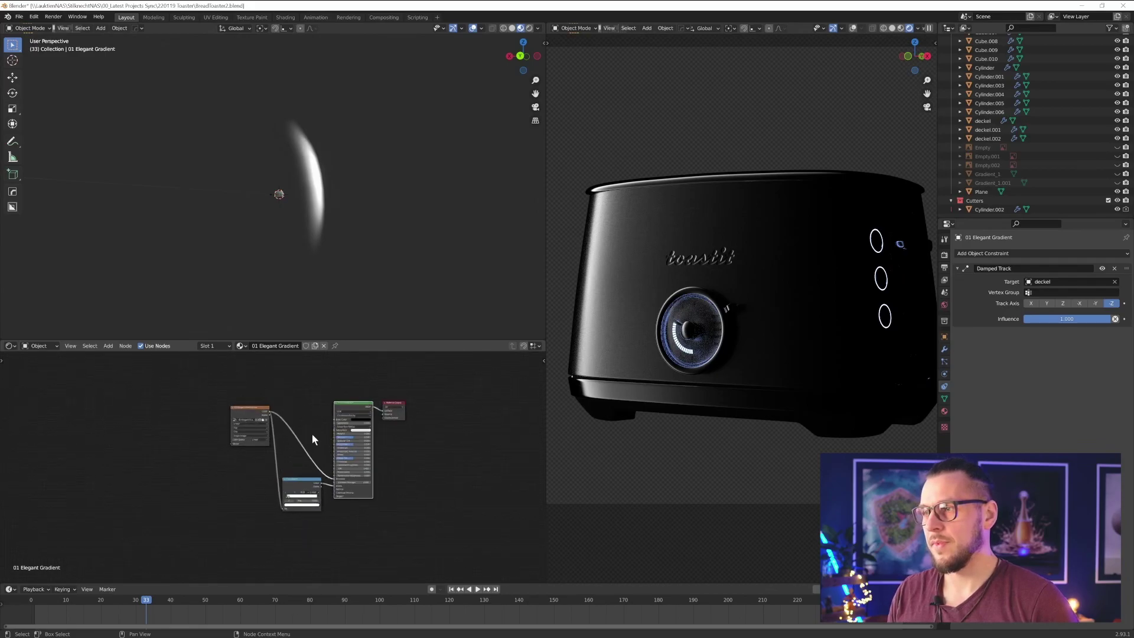
{"action": "left_click", "coordinate": [945, 411]}
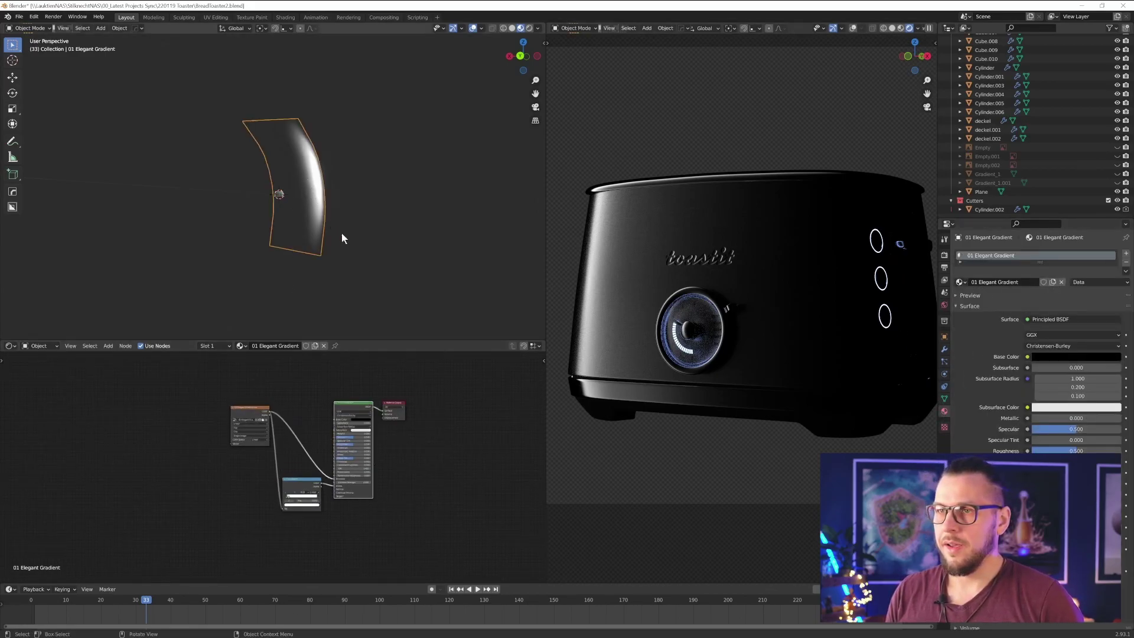
- Duplicate the curved gradient plane and rotate the copy 180° about the Z axis
{"action": "key", "text": "shift+d"}
{"action": "key", "text": "r"}
{"action": "key", "text": "z"}
{"action": "key", "text": "1"}
{"action": "key", "text": "8"}
{"action": "key", "text": "0"}
{"action": "key", "text": "Return"}
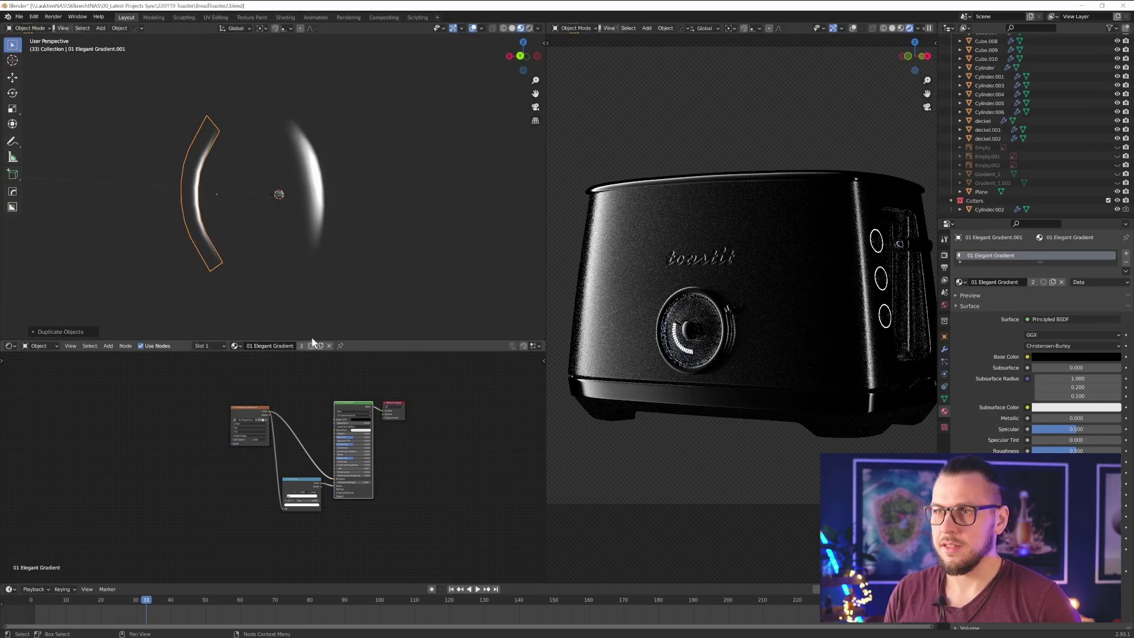
- Try the duplicated gradient plane in different positions around the toaster, and delete it
{"action": "middle_click_drag", "start_coordinate": [254, 290], "coordinate": [287, 272]}
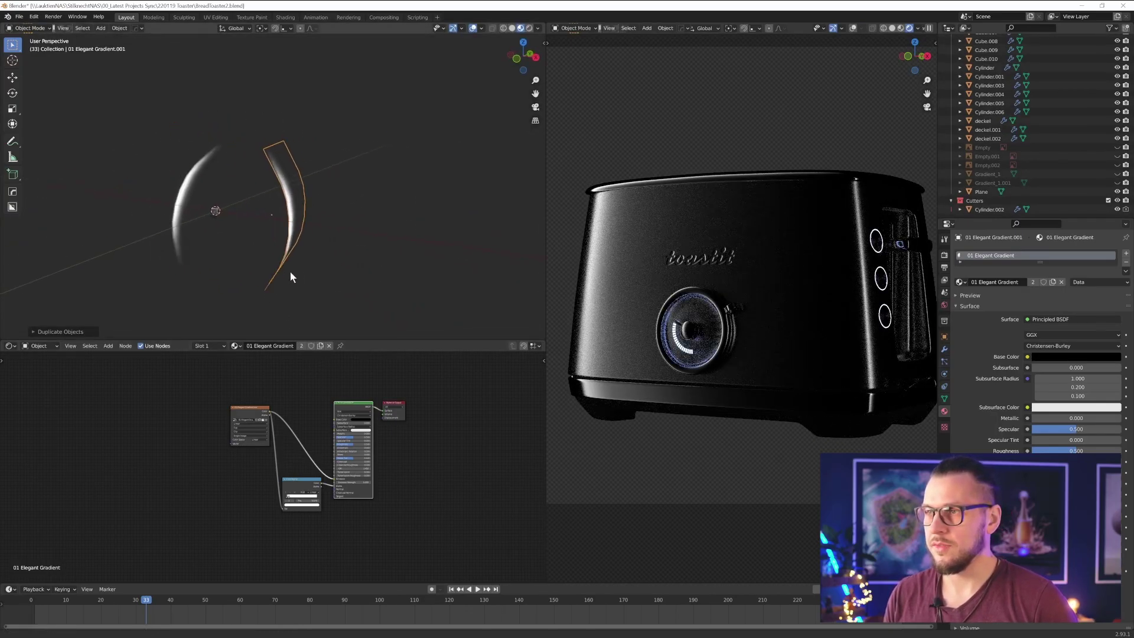
{"action": "key", "text": "g"}
{"action": "left_click", "coordinate": [299, 261]}
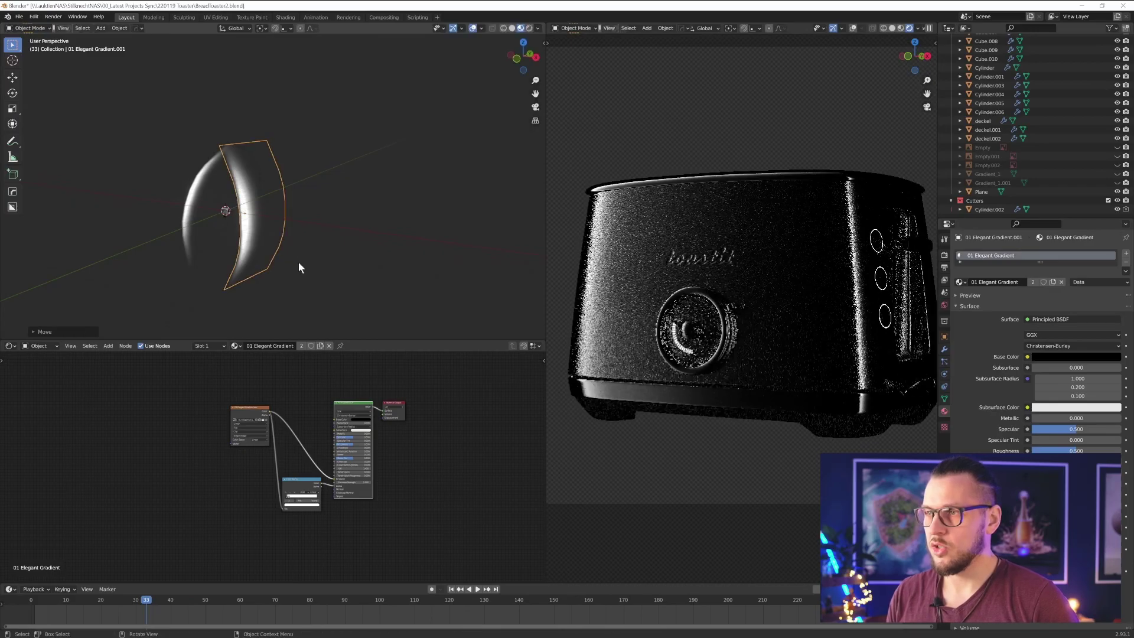
{"action": "key", "text": "g"}
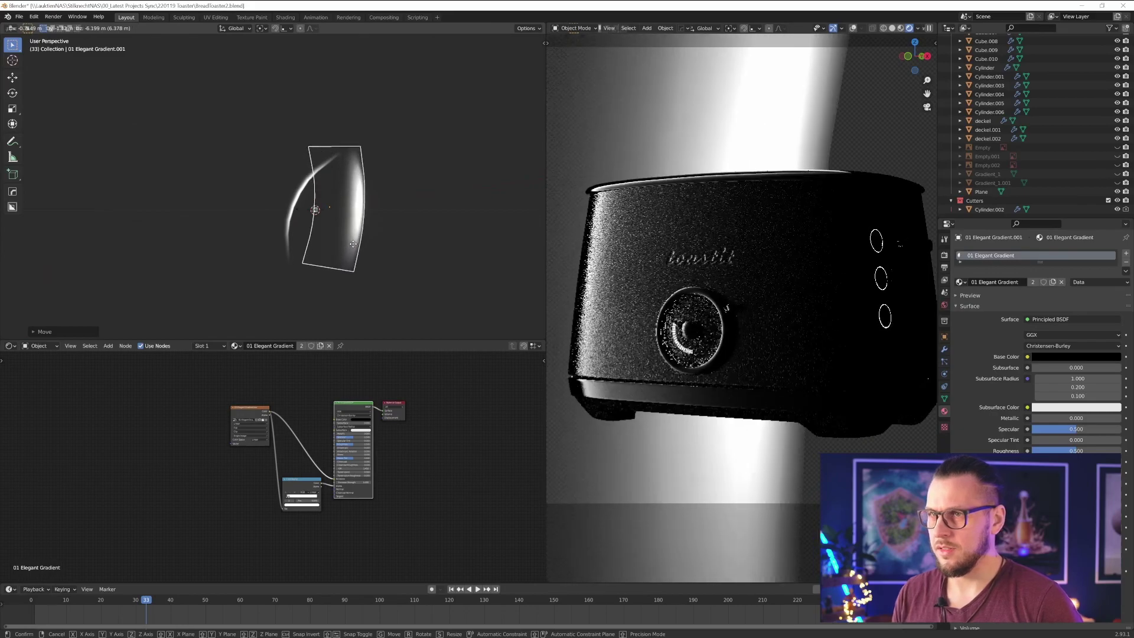
{"action": "left_click", "coordinate": [305, 242]}
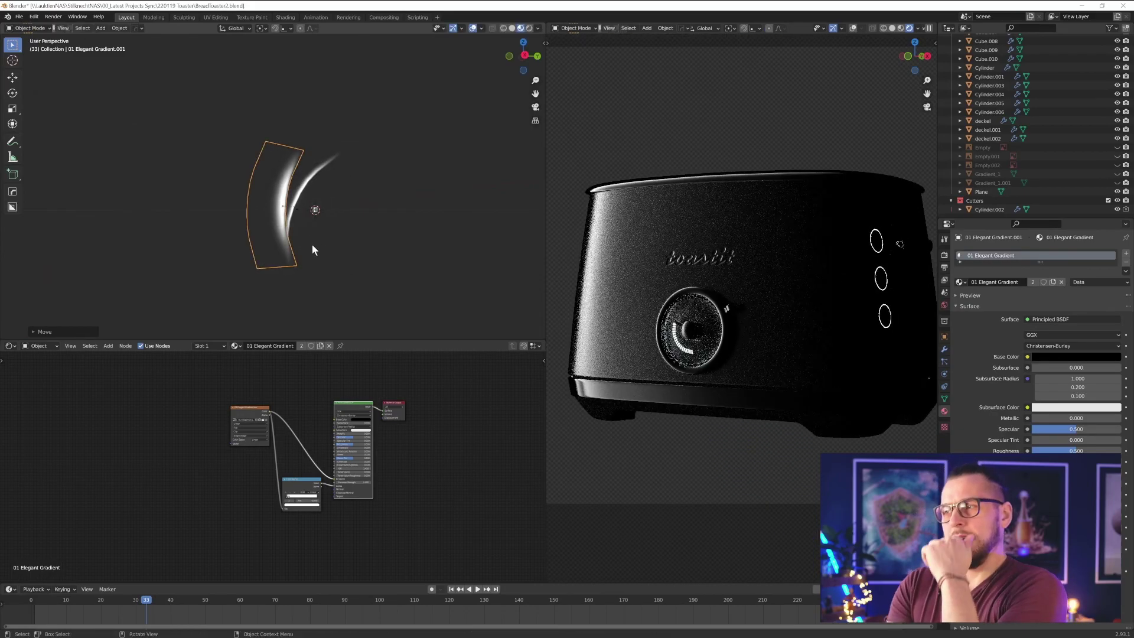
{"action": "key", "text": "x"}
{"action": "left_click", "coordinate": [288, 255]}
- Import 10 Delicate Spot.exr from the Advanced-Light-Maps folder as an image plane
{"action": "left_click", "coordinate": [20, 16]}
{"action": "mouse_move", "coordinate": [82, 137]}
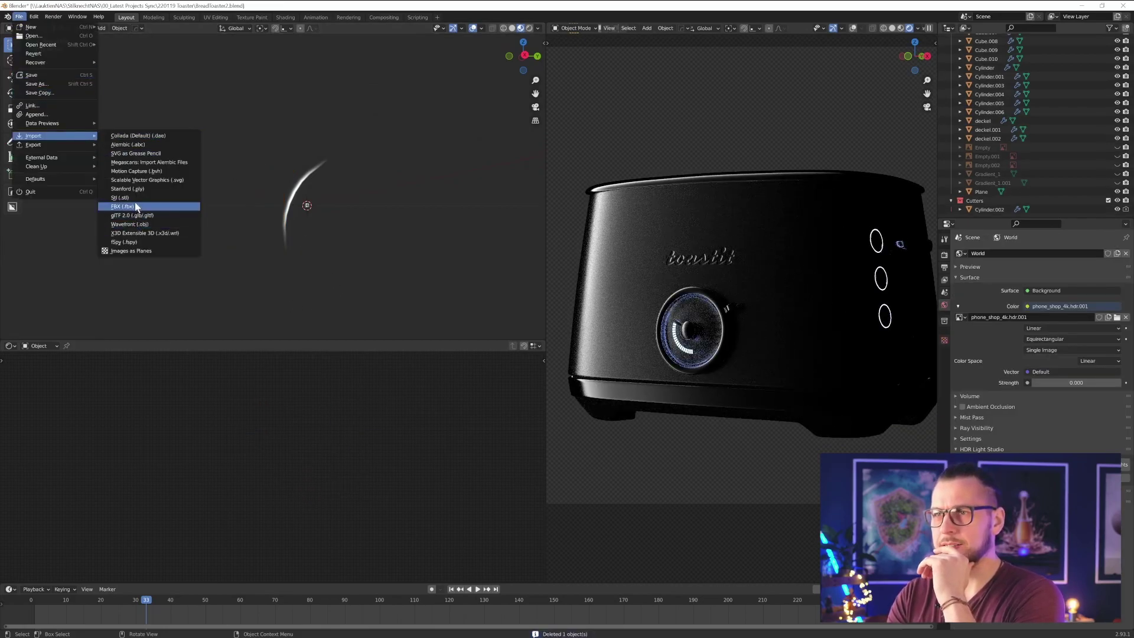
{"action": "left_click", "coordinate": [136, 251]}
{"action": "left_click", "coordinate": [327, 248]}
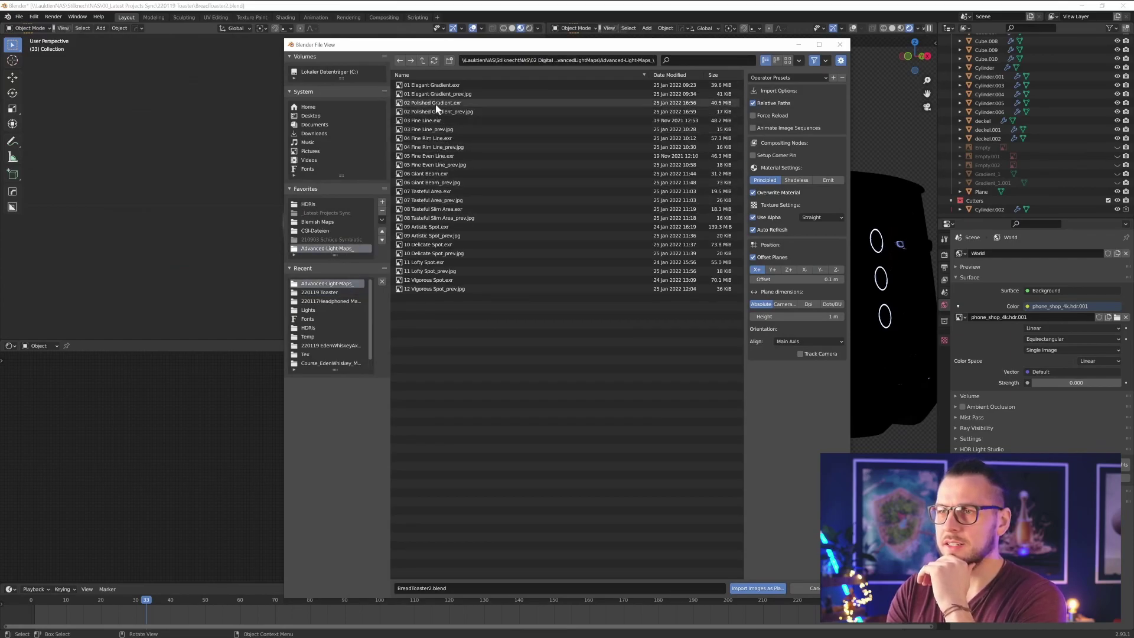
{"action": "double_click", "coordinate": [441, 245]}
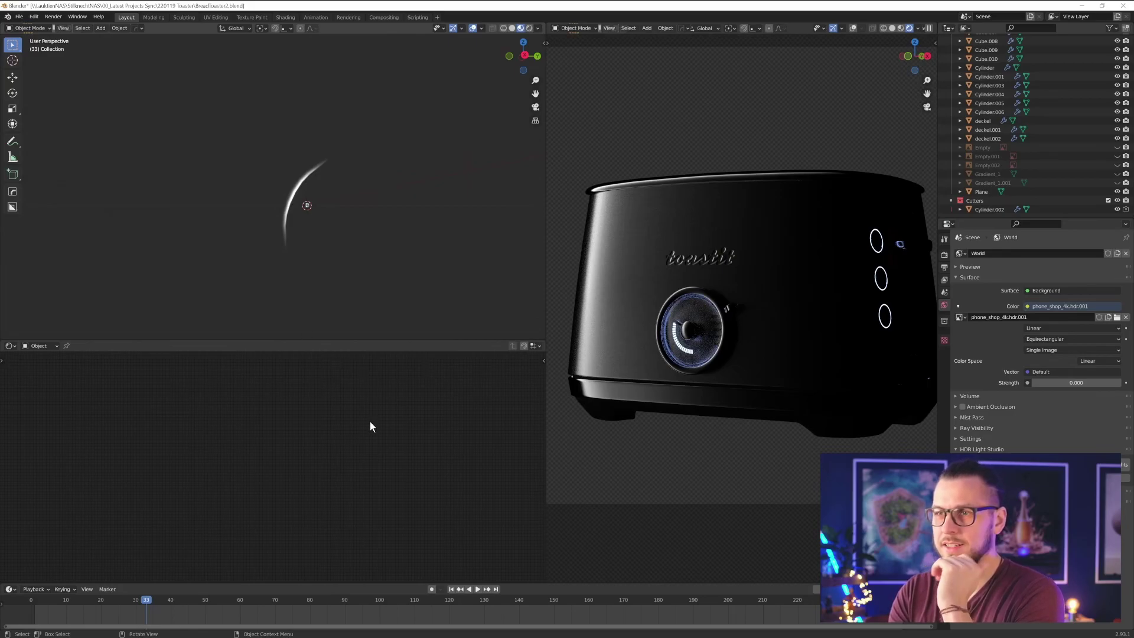
- Reuse the gradient plane's shader nodes in the 10 Delicate Spot material and connect the Delicate Spot image color to Emission
{"action": "left_click", "coordinate": [296, 203]}
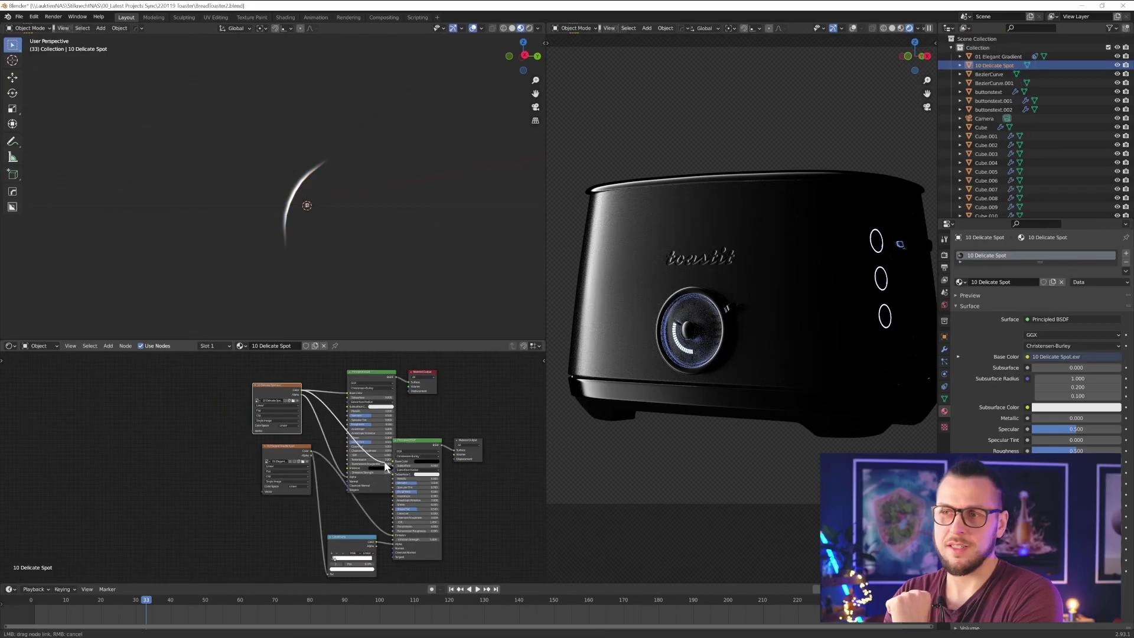
{"action": "left_click_drag", "start_coordinate": [385, 459], "coordinate": [391, 532]}
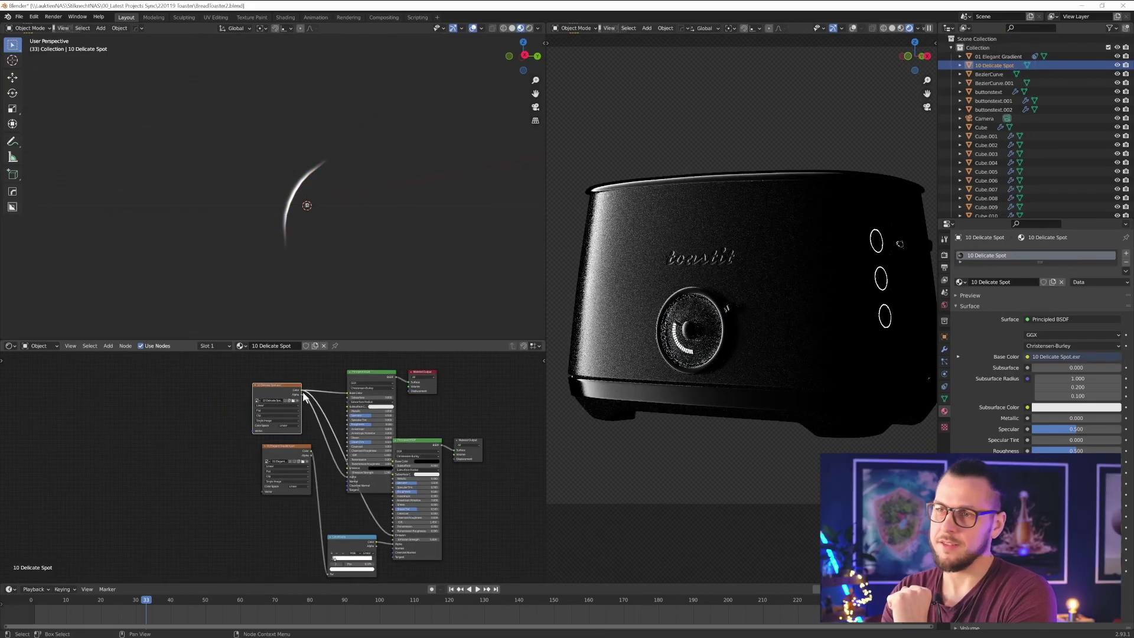
- Scale up the Delicate Spot plane until it stands much larger than the toaster on its dial side
{"action": "key", "text": "s"}
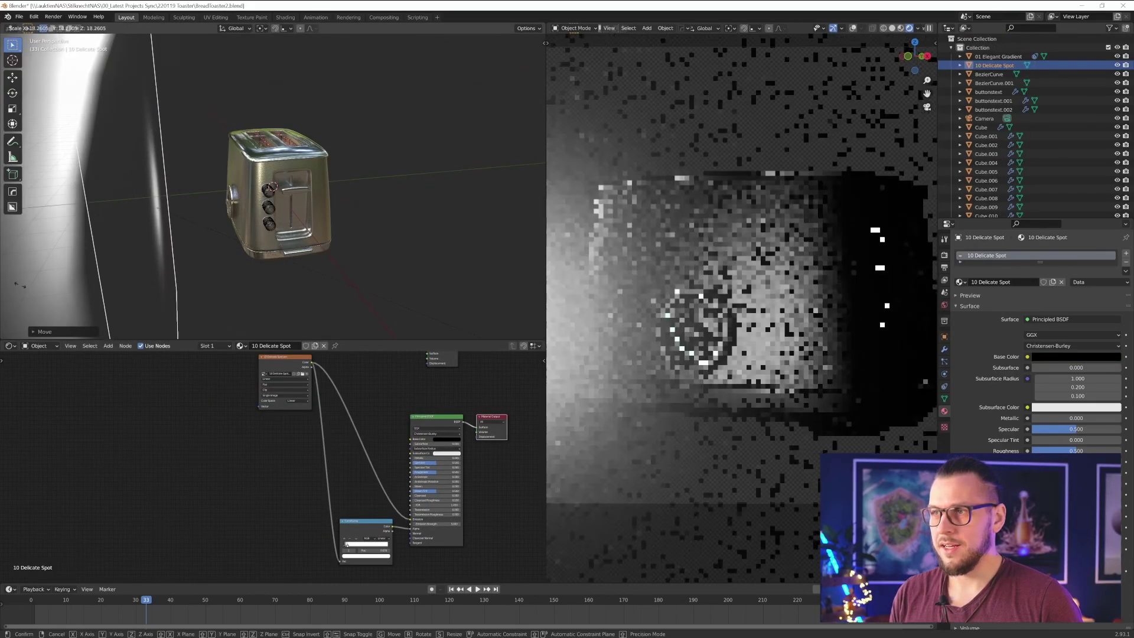
{"action": "left_click", "coordinate": [20, 284]}
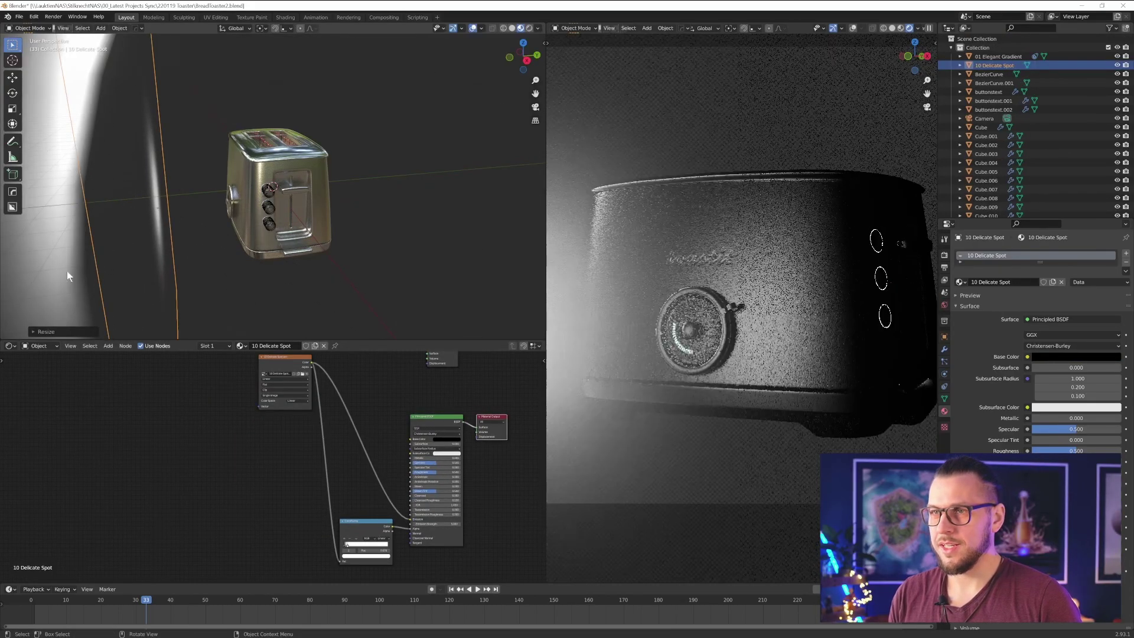
{"action": "scroll", "coordinate": [94, 254], "scroll_direction": "down", "scroll_amount": 3}
{"action": "middle_click_drag", "start_coordinate": [94, 254], "coordinate": [271, 263]}
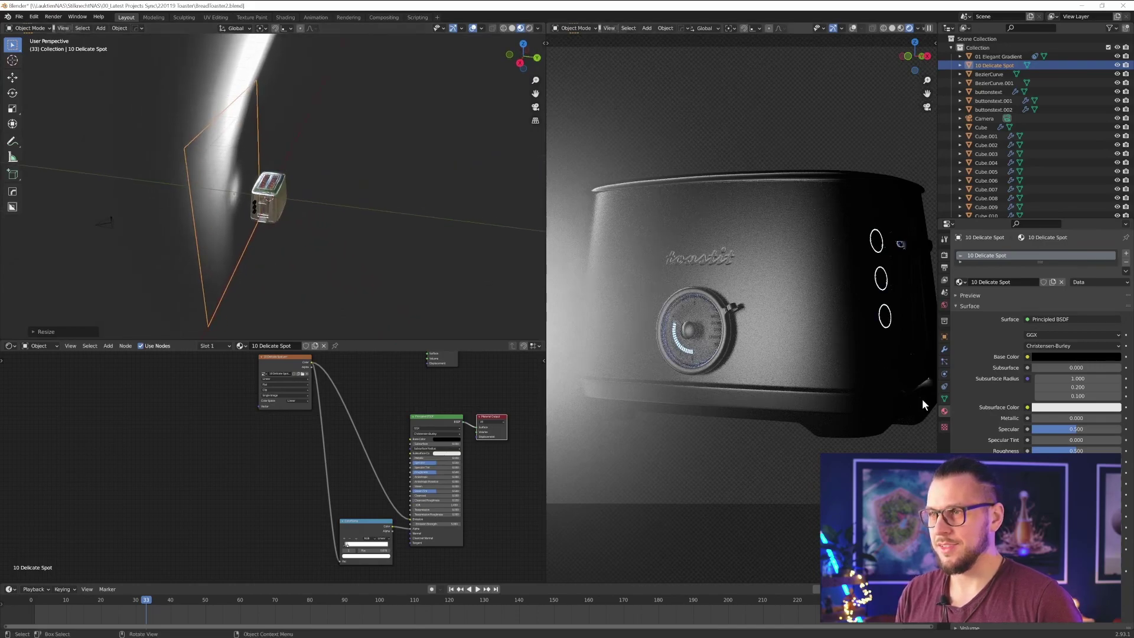
- Add a Damped Track constraint to the Delicate Spot plane, targeting the toaster body Cube with the -Z track axis
{"action": "left_click", "coordinate": [944, 387]}
{"action": "left_click", "coordinate": [1011, 254]}
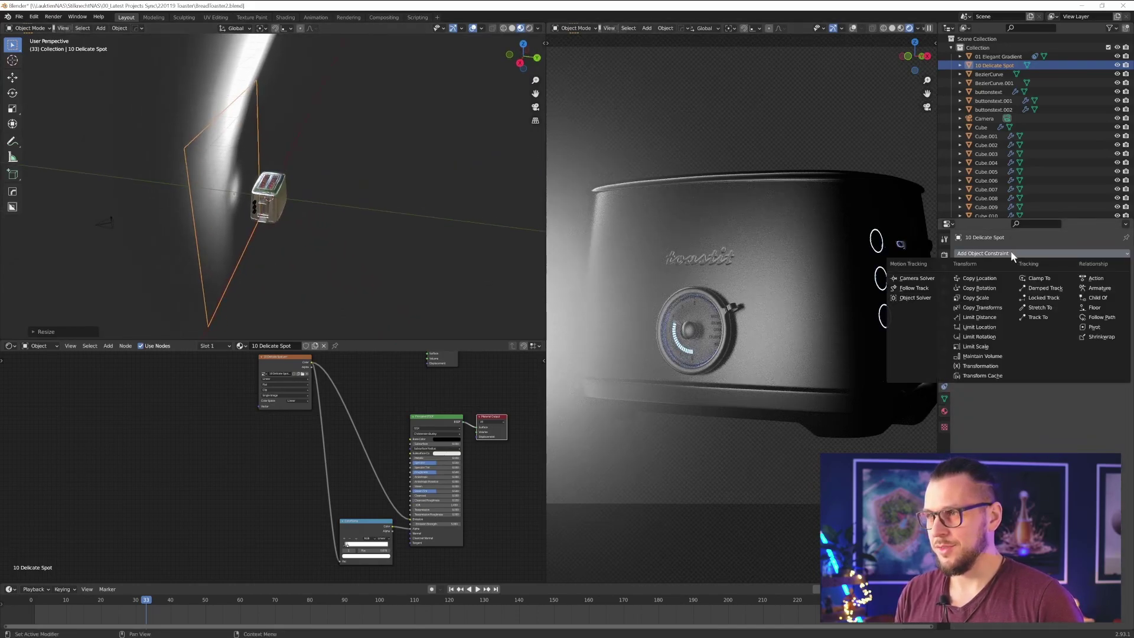
{"action": "left_click", "coordinate": [1044, 288]}
{"action": "left_click", "coordinate": [1114, 281]}
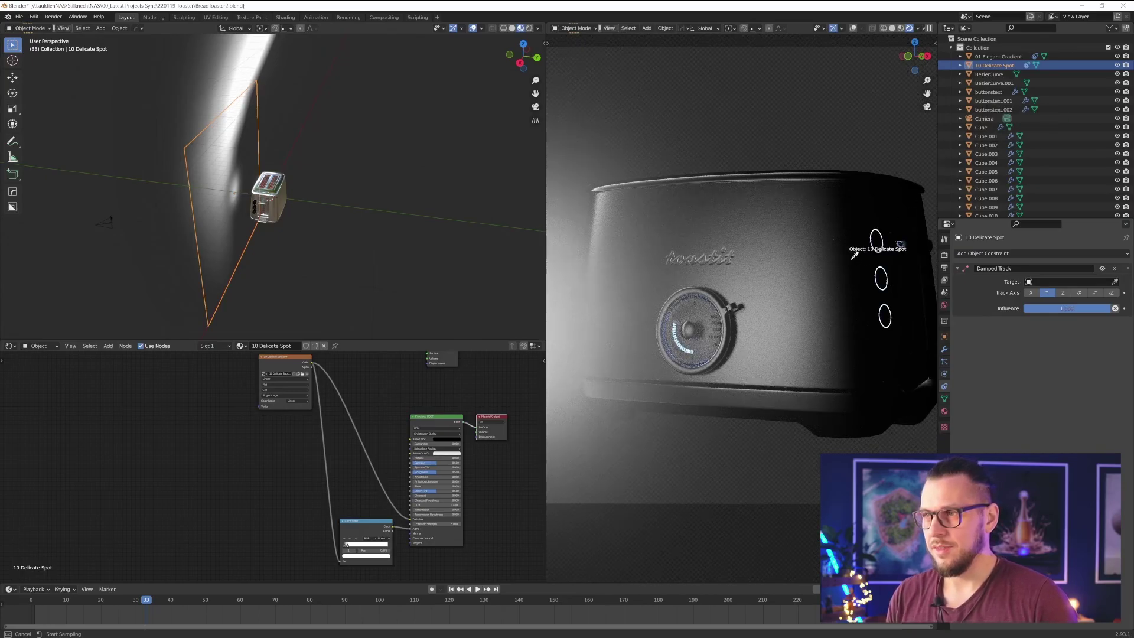
{"action": "left_click", "coordinate": [276, 223]}
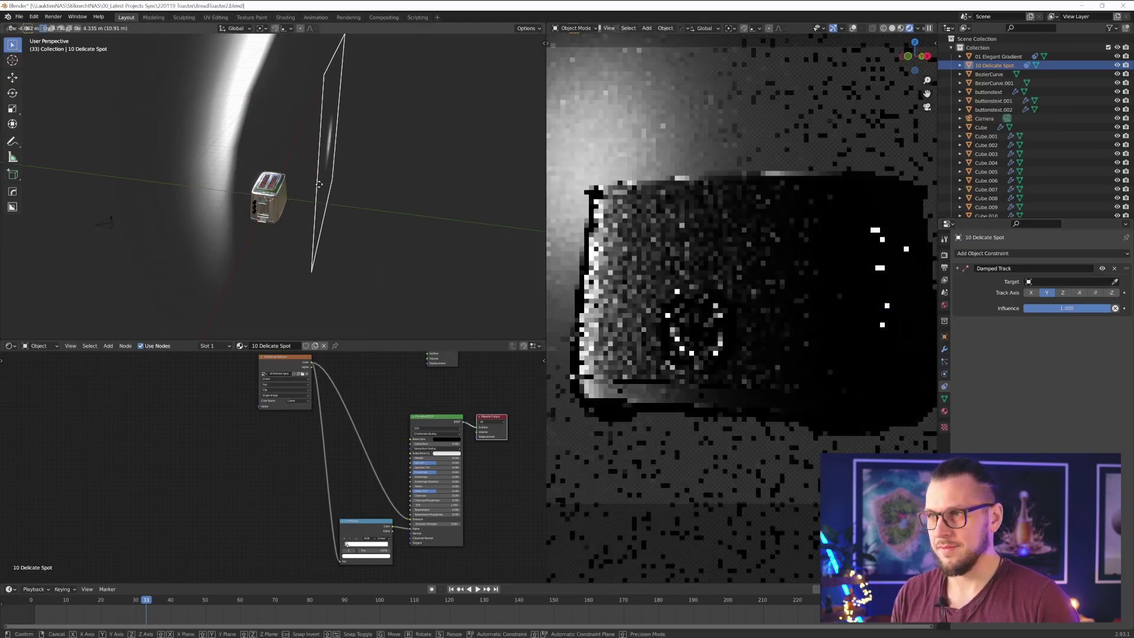
{"action": "left_click", "coordinate": [780, 267]}
{"action": "left_click", "coordinate": [1111, 303]}
- Move the Delicate Spot plane out in front of the toaster's dial side and enlarge it to a scale of about 47.27
{"action": "key", "text": "g"}
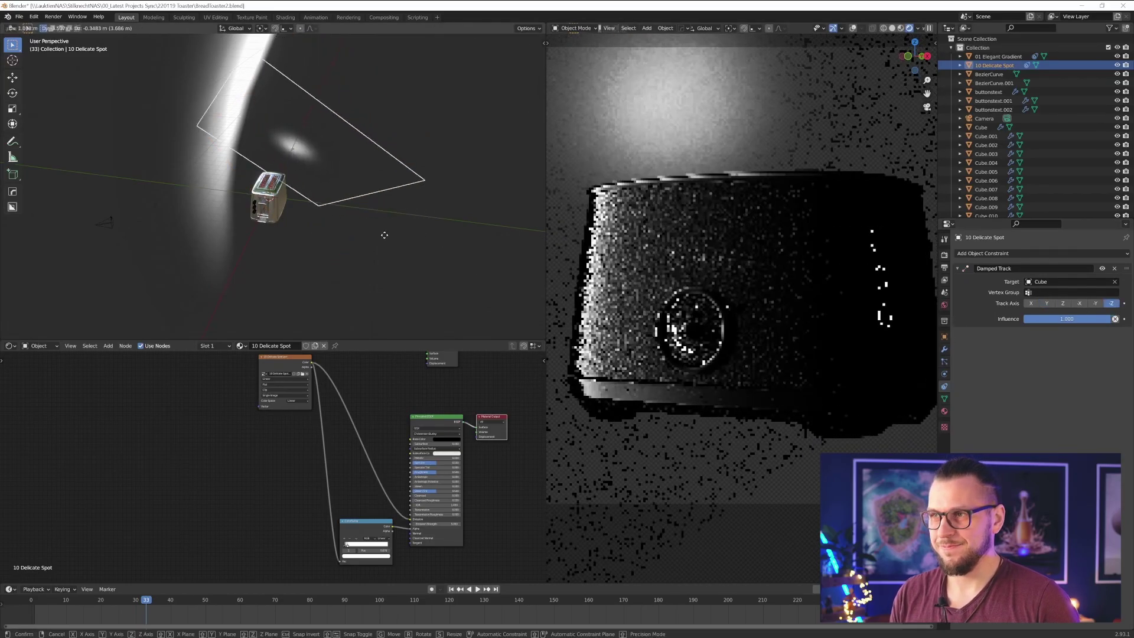
{"action": "left_click", "coordinate": [276, 251]}
{"action": "key", "text": "g"}
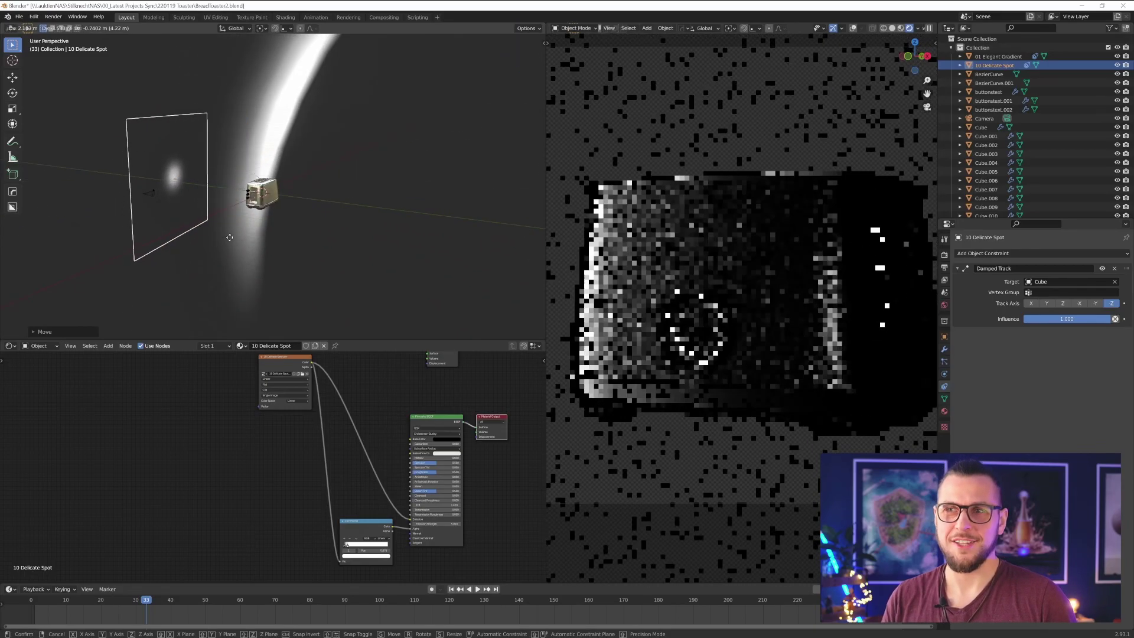
{"action": "key", "text": "s"}
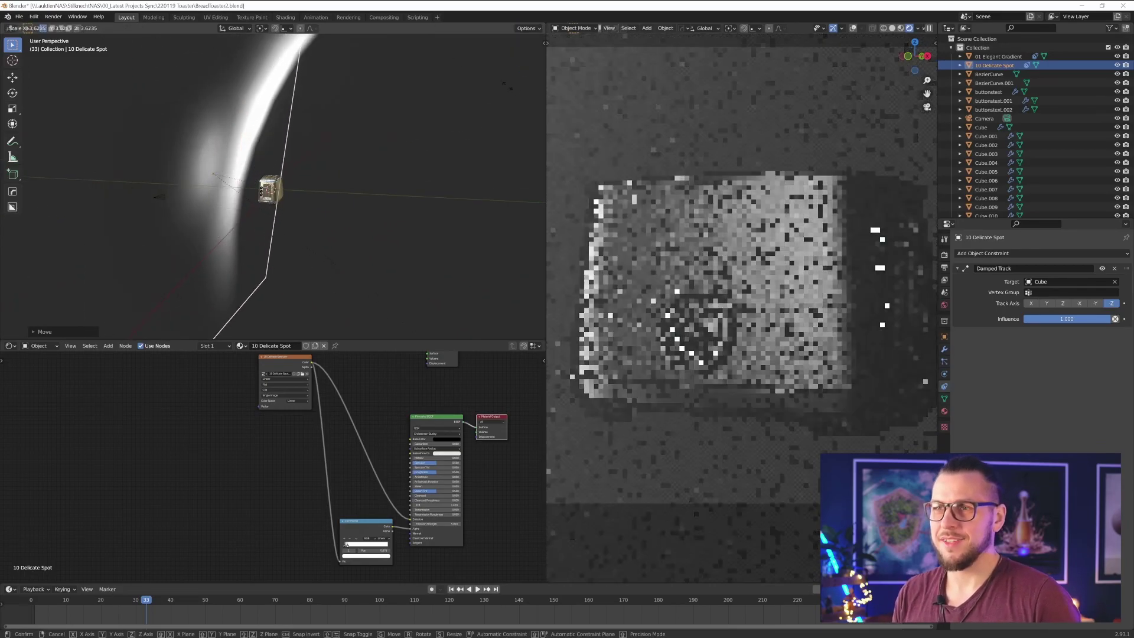
{"action": "left_click", "coordinate": [444, 314]}
{"action": "left_click", "coordinate": [944, 337]}
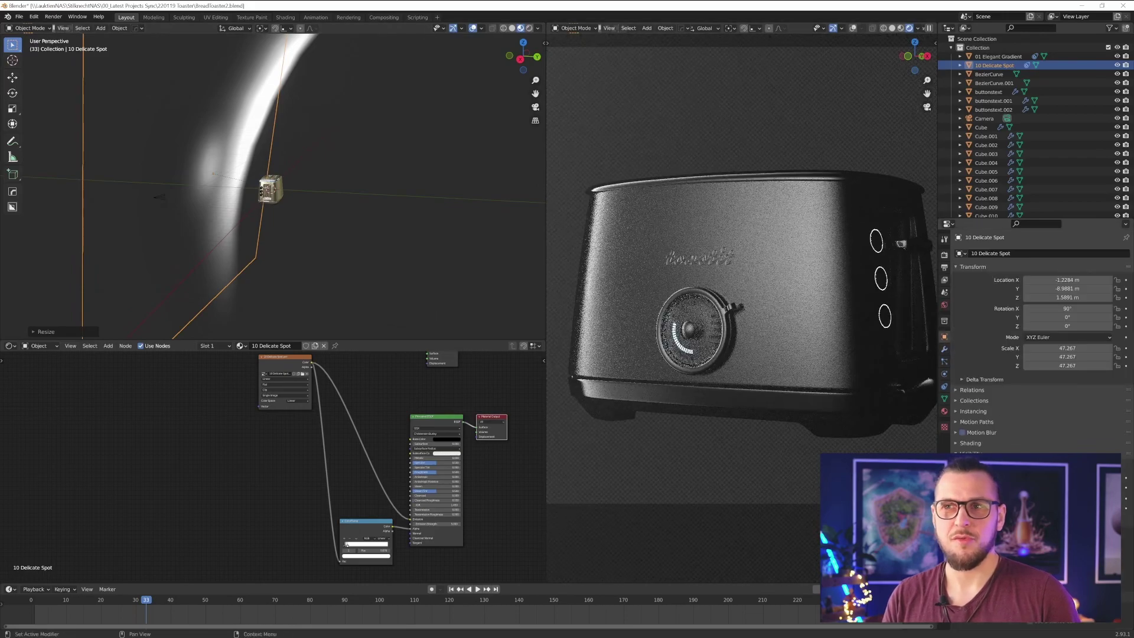
- Set the Emission Strength of the 10 Delicate Spot material to 10
{"action": "middle_click_drag", "start_coordinate": [412, 225], "coordinate": [356, 200]}
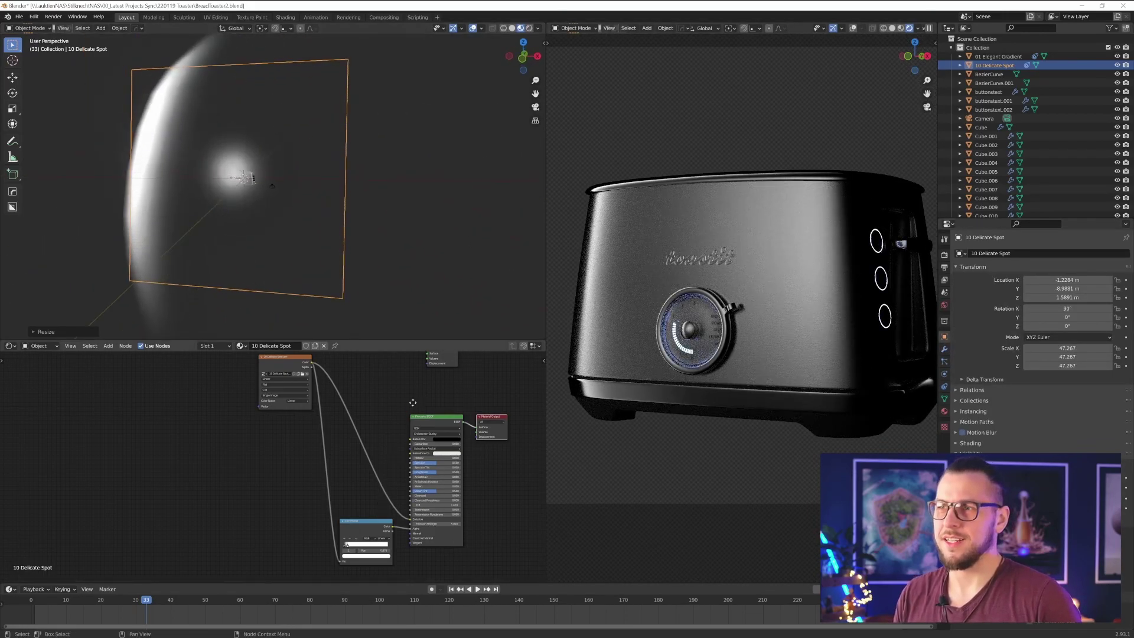
{"action": "scroll", "coordinate": [413, 425], "scroll_direction": "up", "scroll_amount": 1}
{"action": "scroll", "coordinate": [409, 479], "scroll_direction": "up", "scroll_amount": 2}
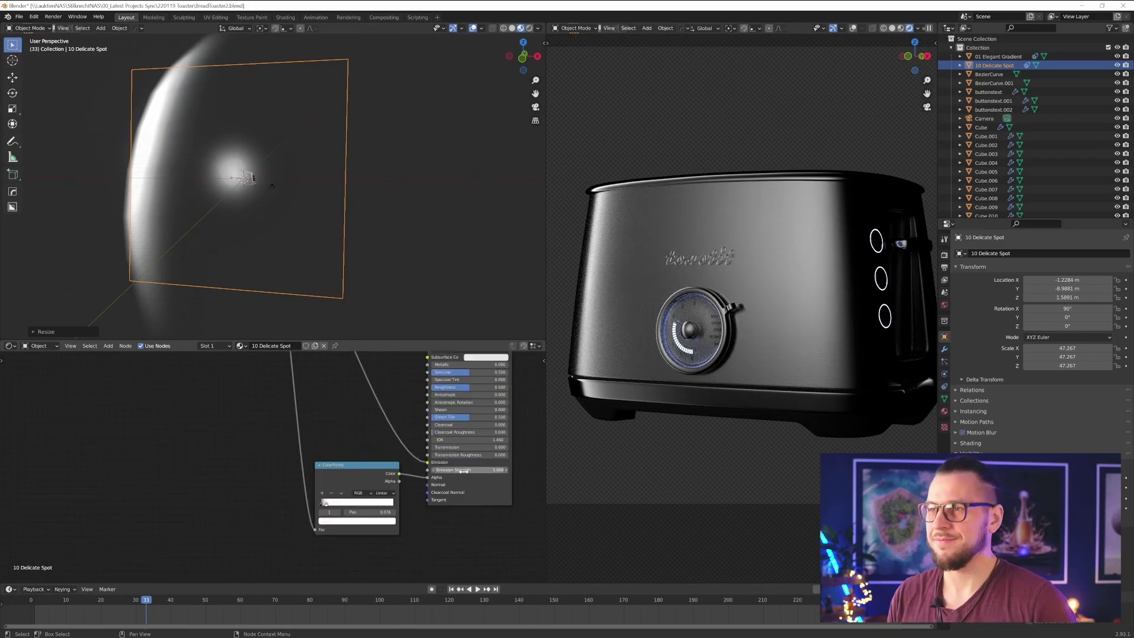
{"action": "key", "text": "Return"}
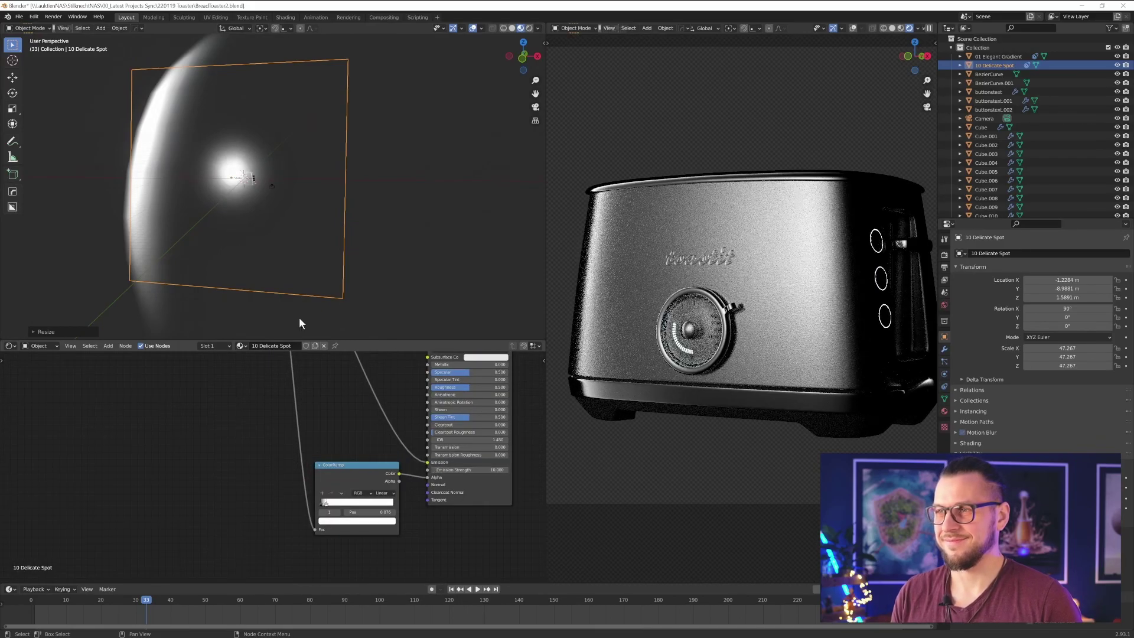
- Move the 10 Delicate Spot plane farther out in front of the toaster's dial side and enlarge it to a scale of about 135.5
{"action": "key", "text": "g"}
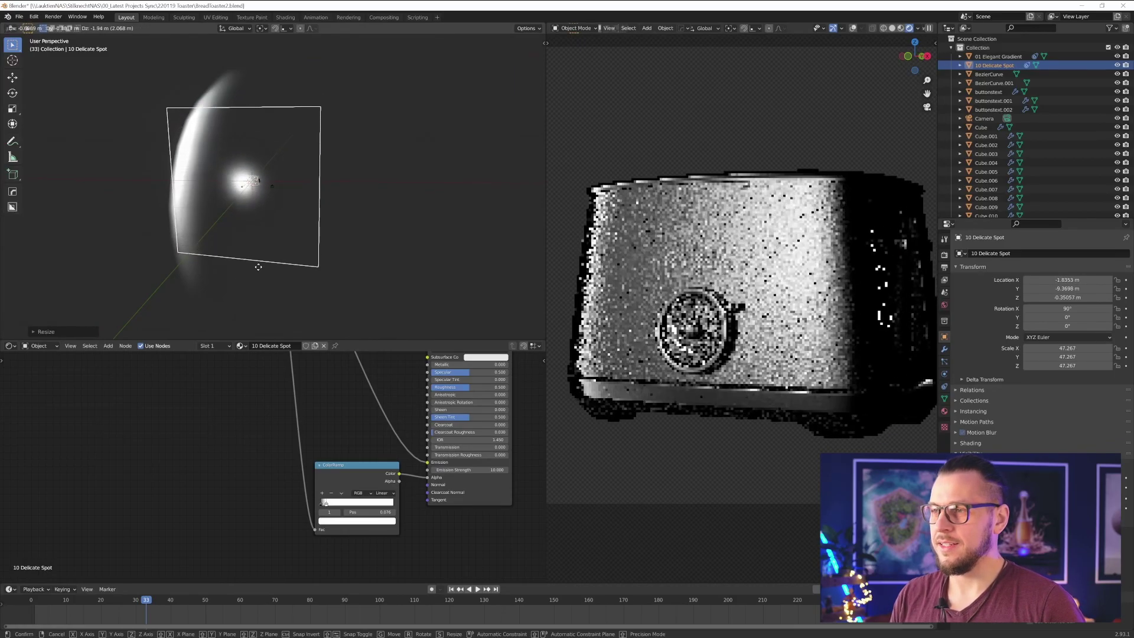
{"action": "left_click", "coordinate": [258, 253]}
{"action": "middle_click_drag", "start_coordinate": [306, 264], "coordinate": [240, 267]}
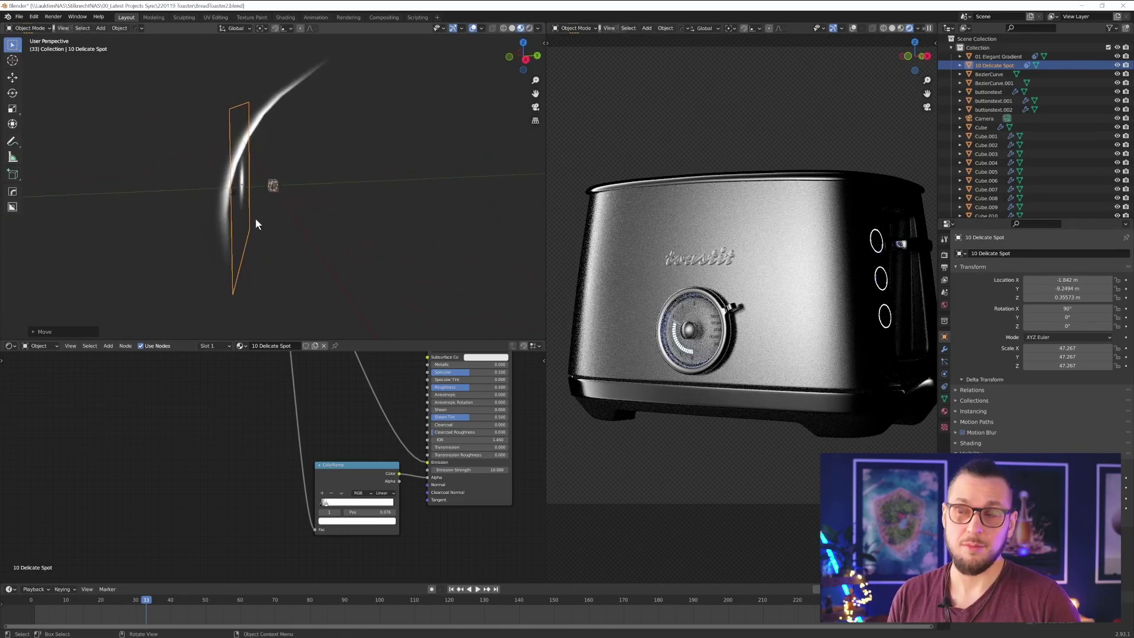
{"action": "key", "text": "s"}
{"action": "left_click", "coordinate": [200, 218]}
{"action": "key", "text": "s"}
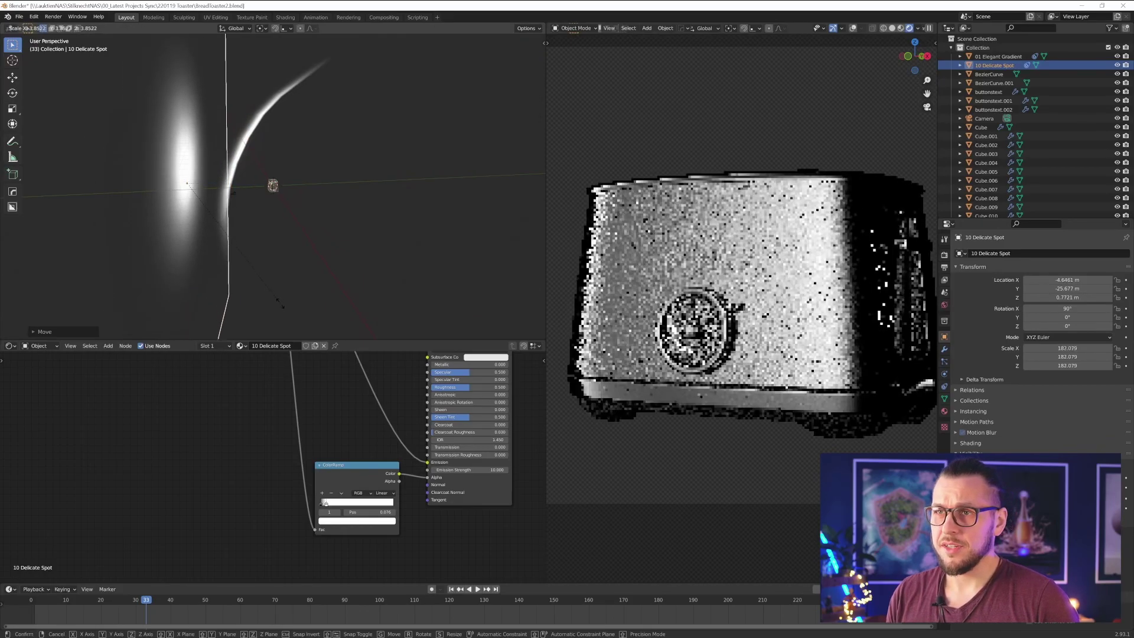
{"action": "left_click", "coordinate": [215, 243]}
{"action": "key", "text": "g"}
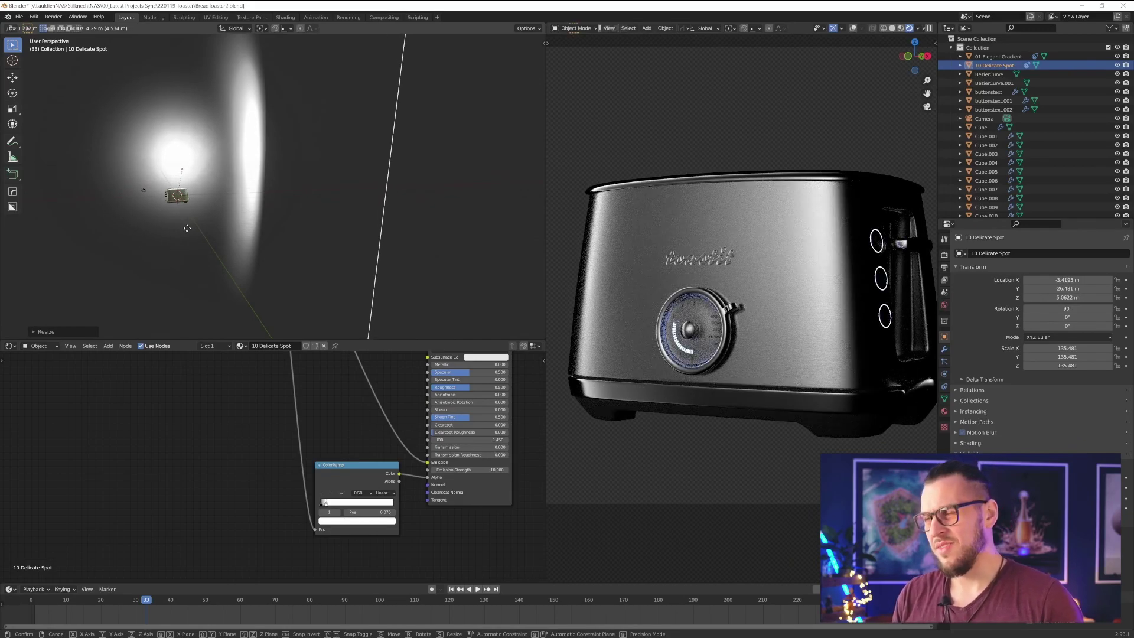
{"action": "left_click", "coordinate": [186, 228]}
{"action": "middle_click_drag", "start_coordinate": [186, 226], "coordinate": [343, 225]}
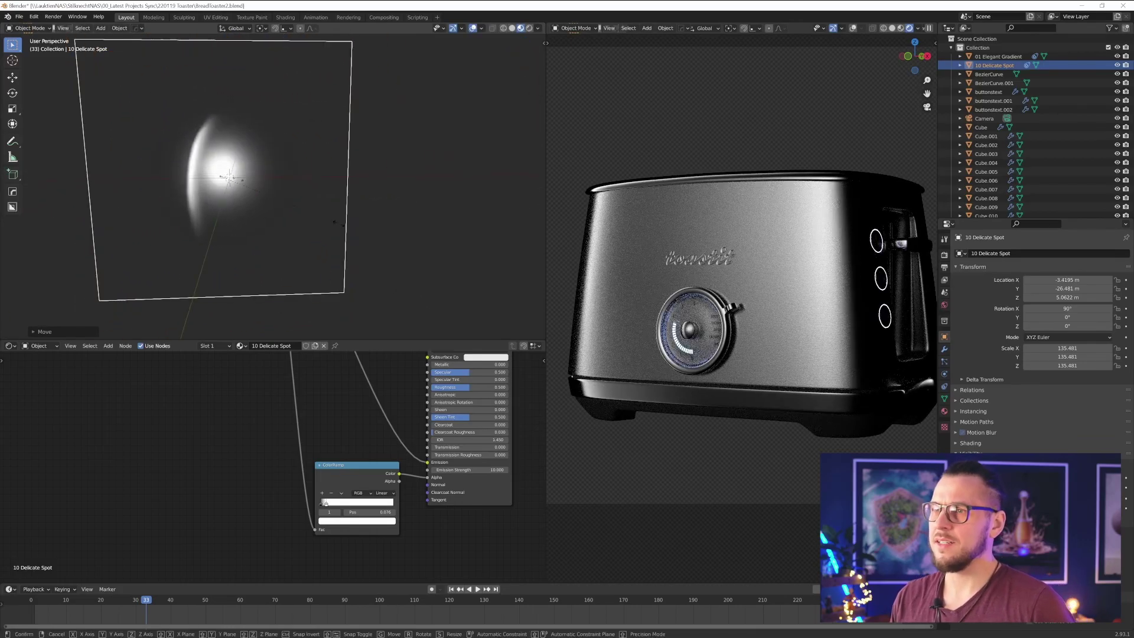
{"action": "key", "text": "s"}
{"action": "key", "text": "y"}
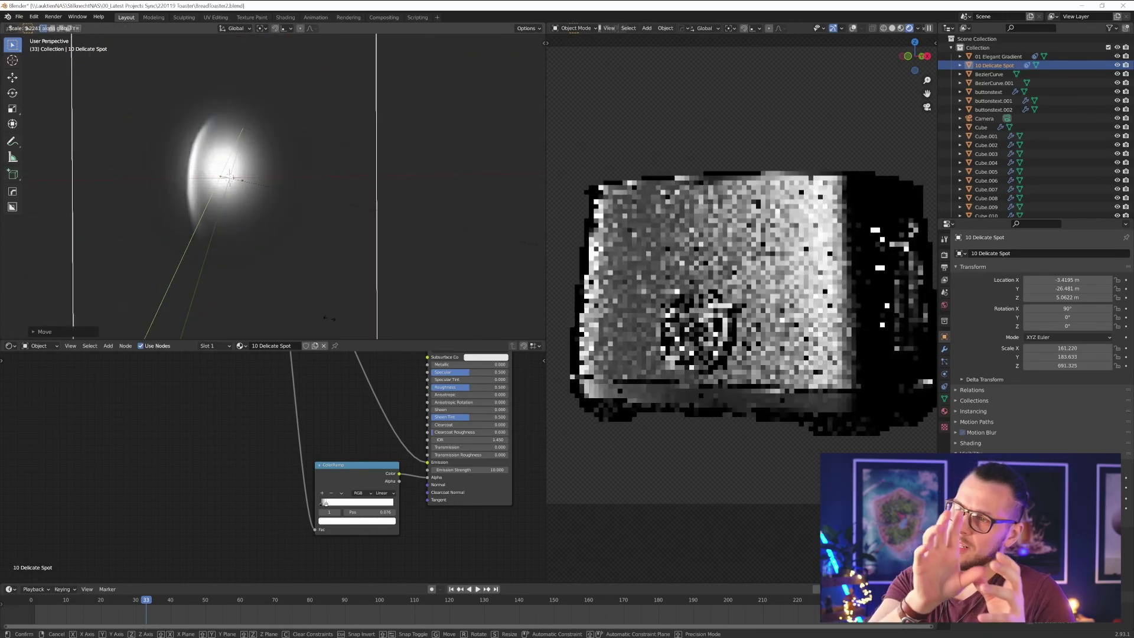
{"action": "key", "text": "Escape"}
- Using Normal transform orientation, stretch the 10 Delicate Spot plane along Y to a scale of about 367 and raise it to about Z 16.3 m
{"action": "left_click", "coordinate": [236, 28]}
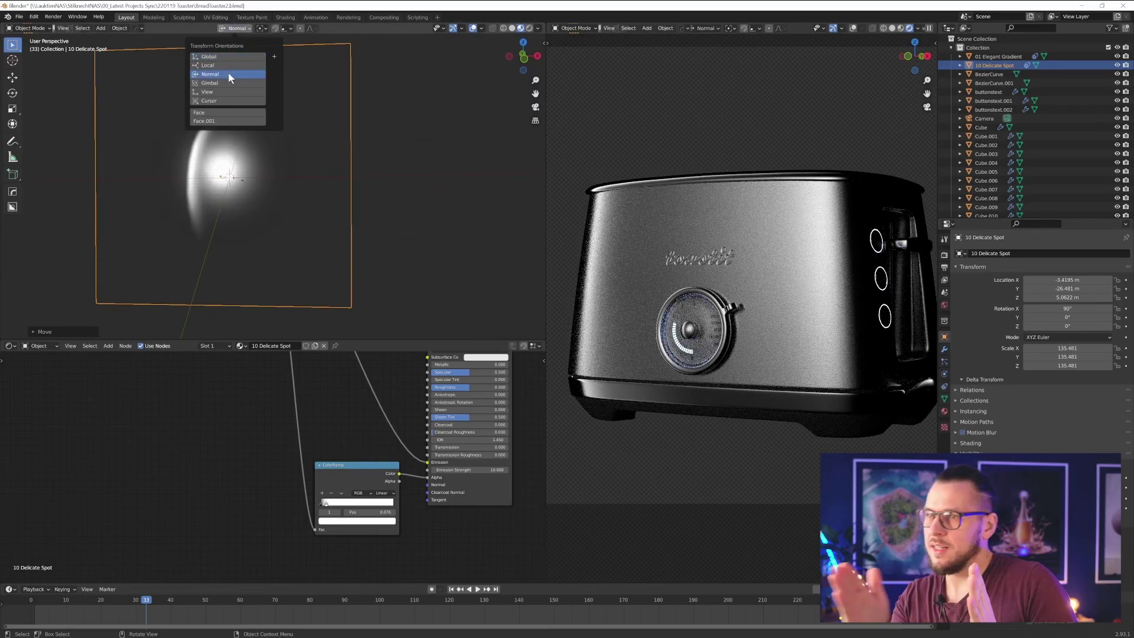
{"action": "left_click", "coordinate": [228, 74]}
{"action": "key", "text": "s"}
{"action": "key", "text": "x"}
{"action": "key", "text": "y"}
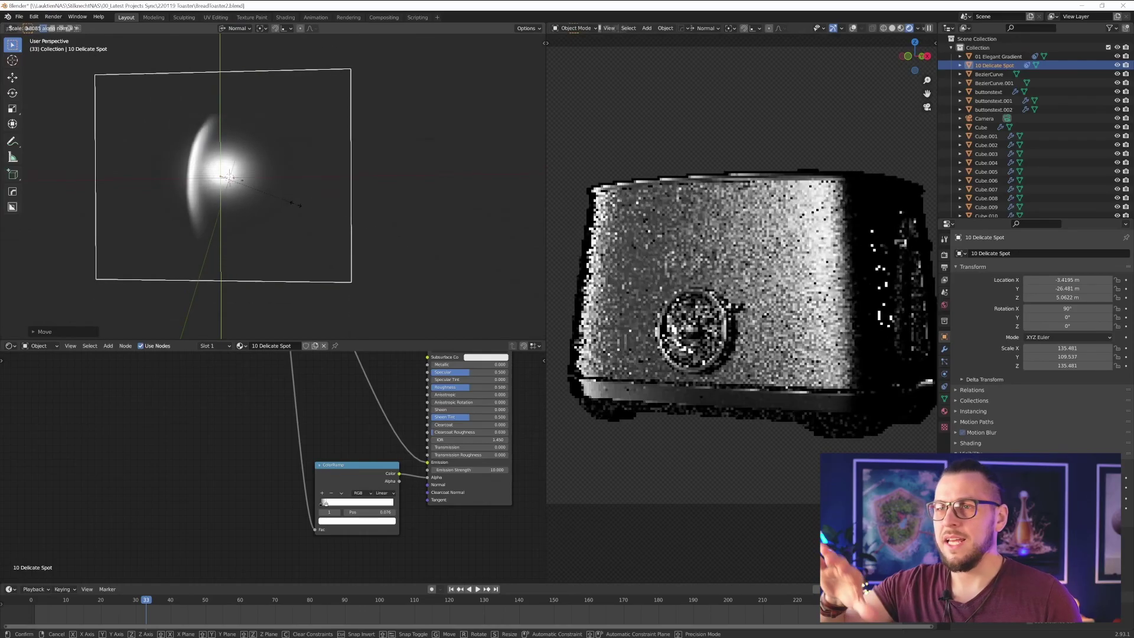
{"action": "left_click", "coordinate": [240, 227]}
{"action": "key", "text": "g"}
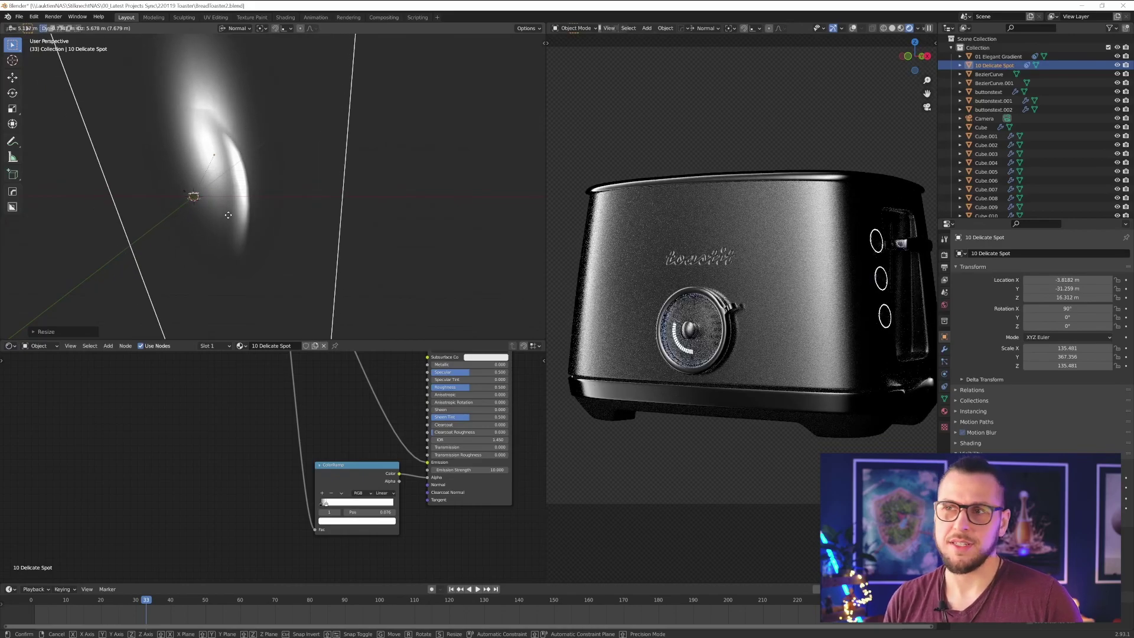
{"action": "left_click", "coordinate": [227, 215]}
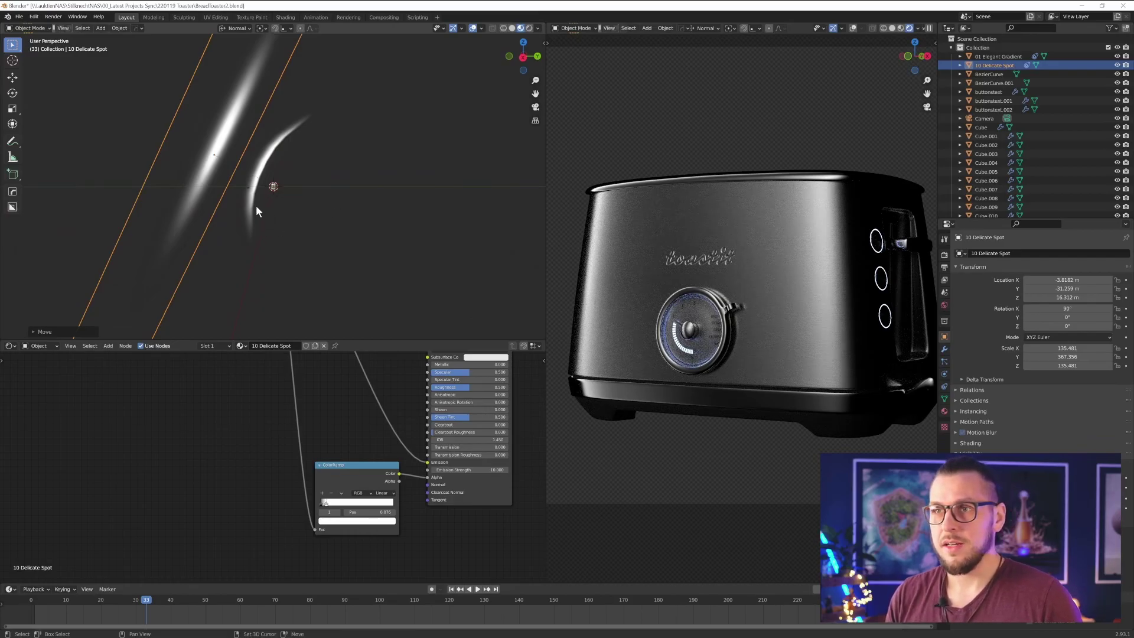
- Duplicate the stretched 10 Delicate Spot plane, shrink the copy to an X scale of about 61.6, and reposition it nearer the toaster
{"action": "key", "text": "shift+d"}
{"action": "key", "text": "s"}
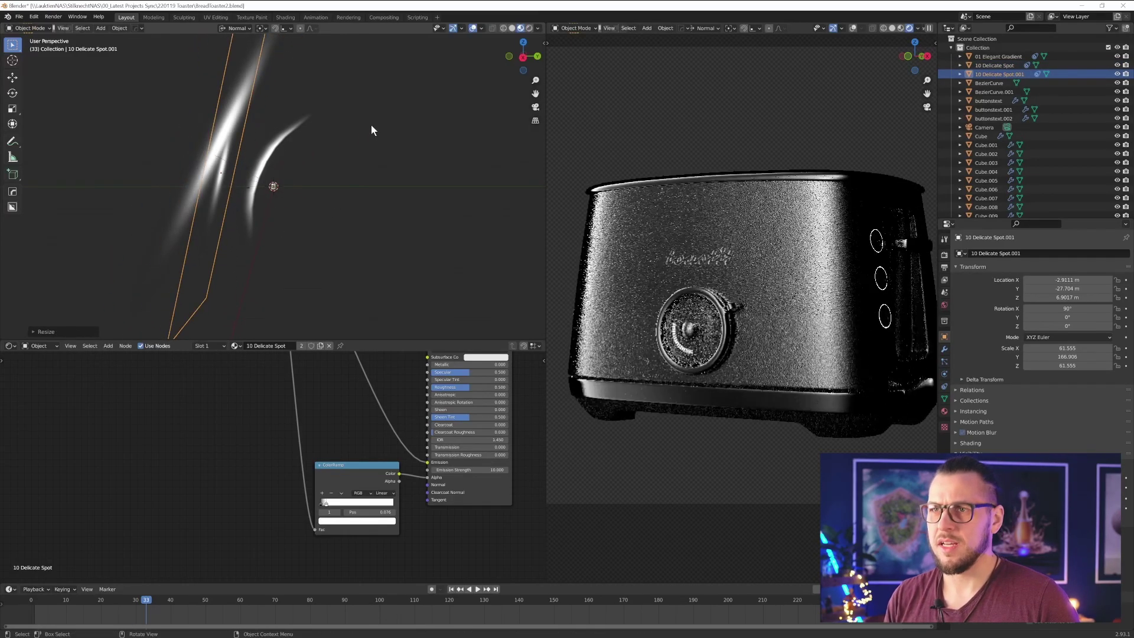
{"action": "left_click", "coordinate": [268, 159]}
{"action": "middle_click_drag", "start_coordinate": [267, 160], "coordinate": [261, 161]}
{"action": "key", "text": "g"}
{"action": "left_click", "coordinate": [264, 154]}
- Make the duplicated plane's 10 Delicate Spot material a single-user copy and set its Emission Strength to 5
{"action": "left_click", "coordinate": [944, 411]}
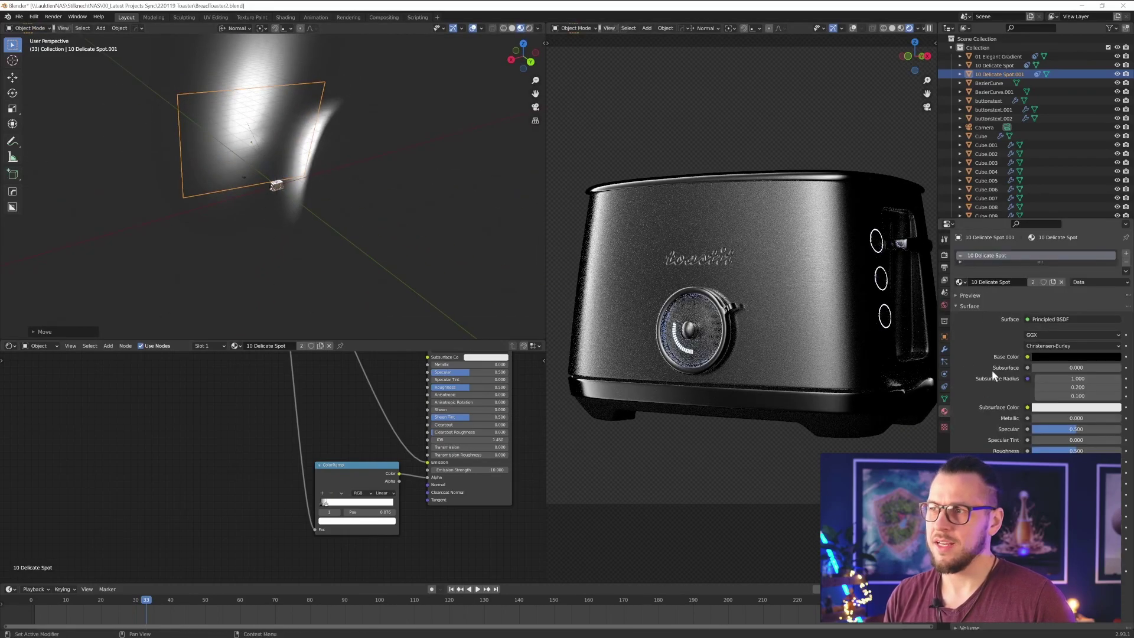
{"action": "left_click", "coordinate": [1033, 282]}
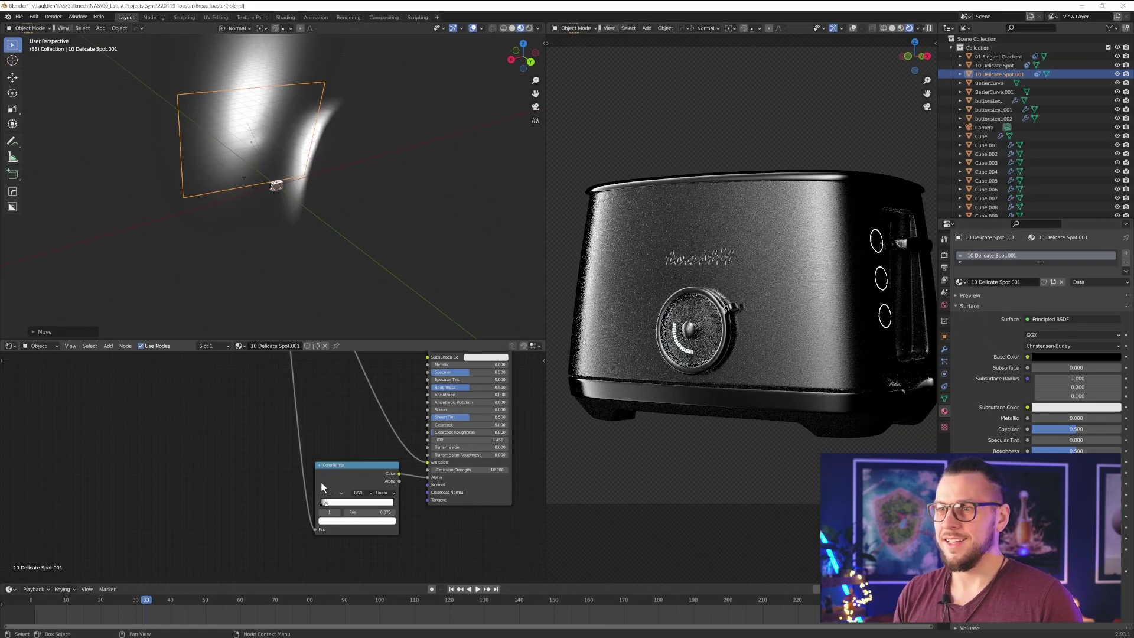
{"action": "scroll", "coordinate": [332, 420], "scroll_direction": "up", "scroll_amount": 1}
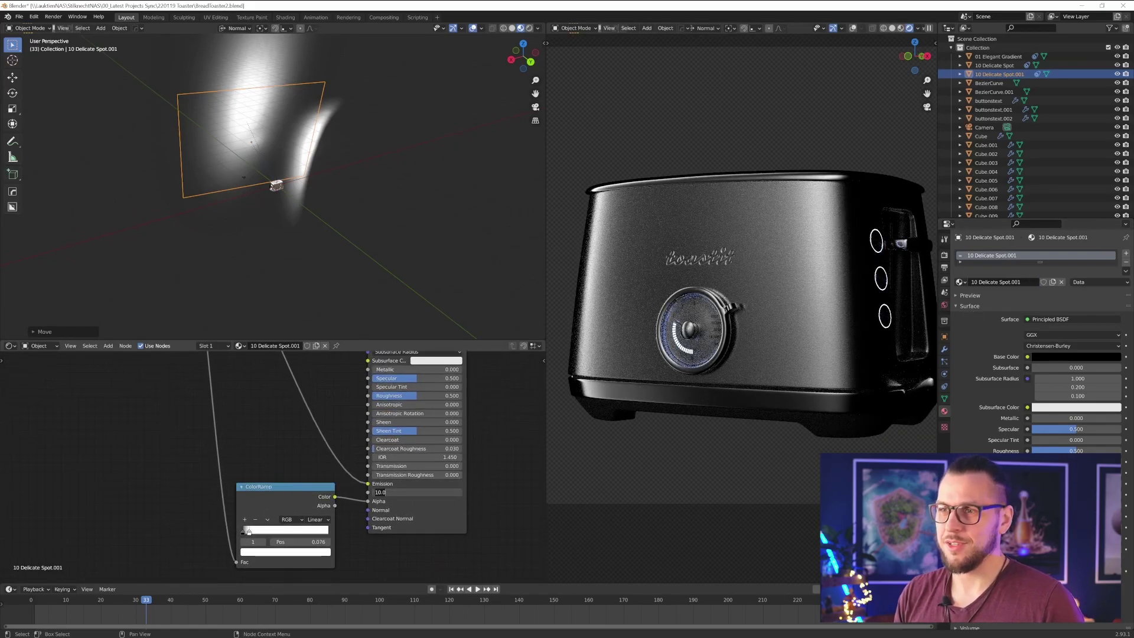
{"action": "key", "text": "Escape"}
- Reposition the 10 Delicate Spot.001 plane around the toaster and shift its ColorRamp white stop to position 0.024
{"action": "scroll", "coordinate": [335, 193], "scroll_direction": "up", "scroll_amount": 4}
{"action": "key", "text": "g"}
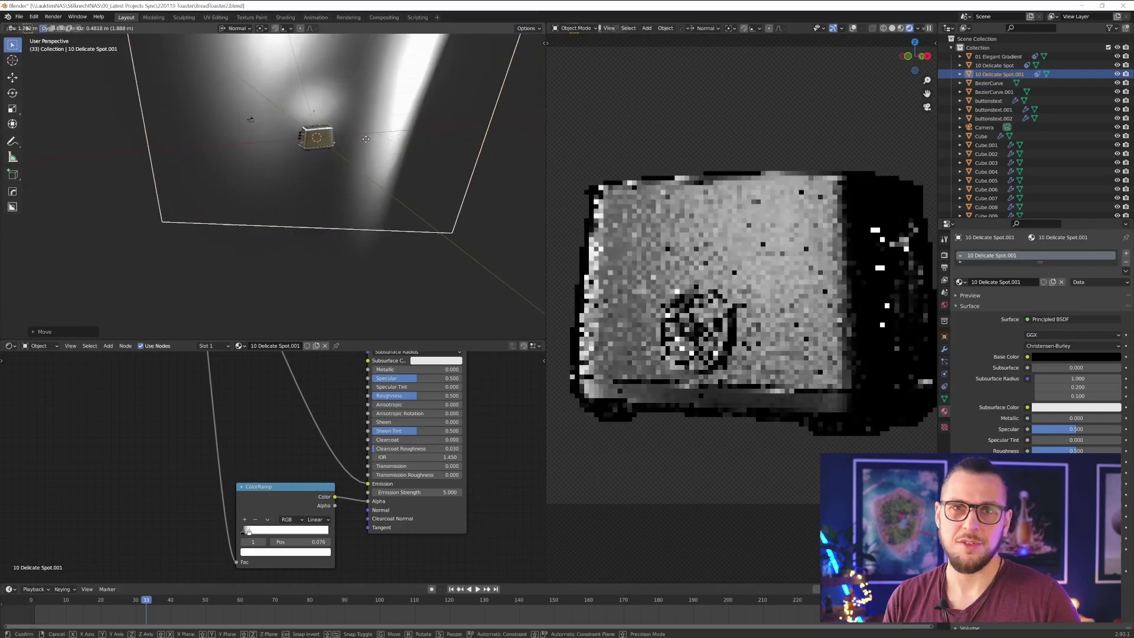
{"action": "left_click", "coordinate": [367, 139]}
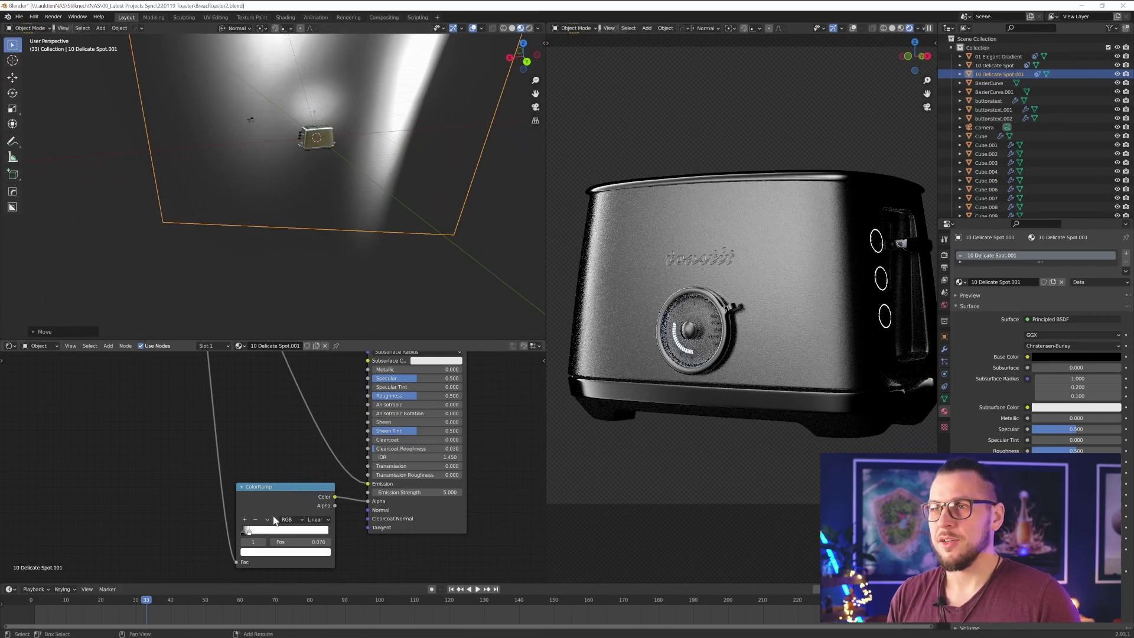
{"action": "left_click_drag", "start_coordinate": [249, 534], "coordinate": [244, 532]}
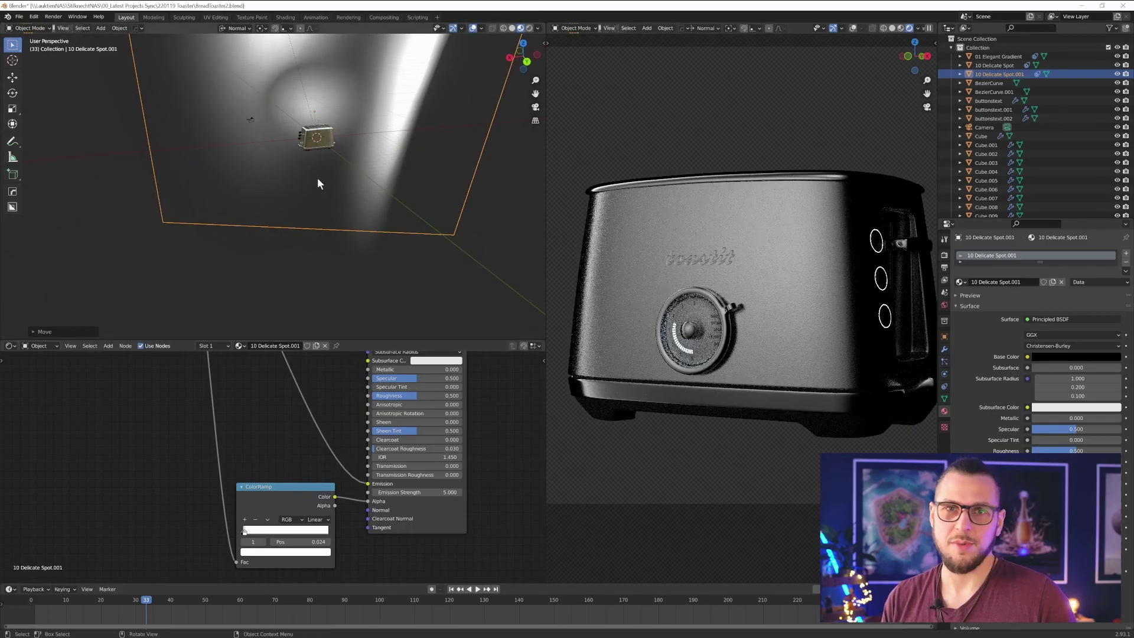
- Shrink the 10 Delicate Spot.001 plane and place it a short distance in front of the toaster's dial side
{"action": "key", "text": "g"}
{"action": "left_click", "coordinate": [469, 126]}
{"action": "middle_click_drag", "start_coordinate": [468, 130], "coordinate": [378, 136]}
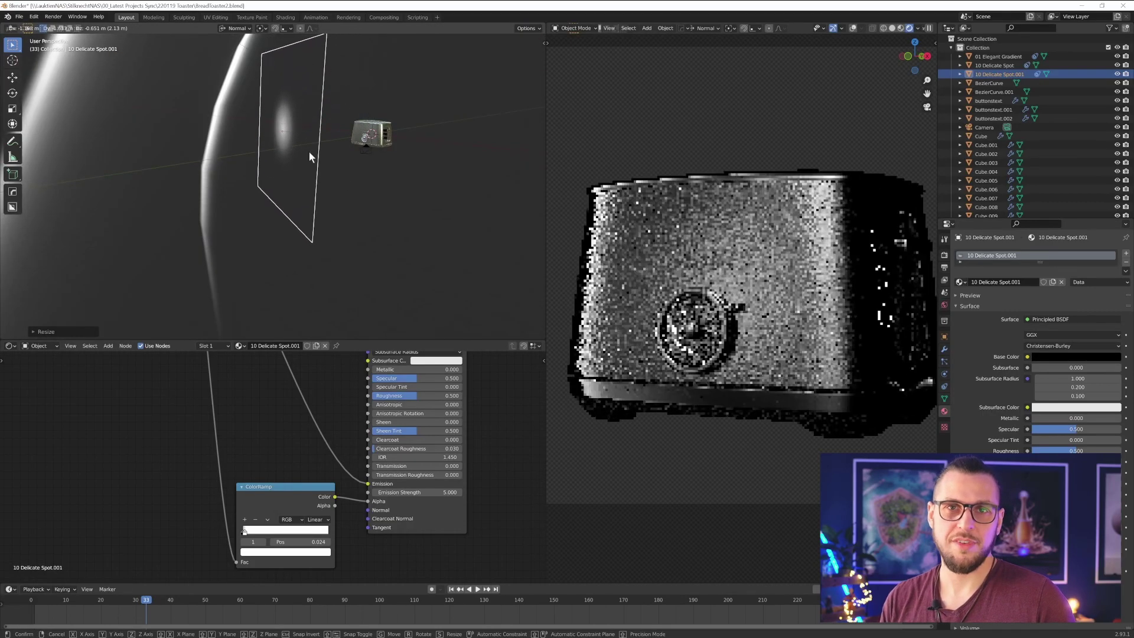
- Hide and unhide the 10 Delicate Spot.001 plane to compare its effect on the toaster, and adjust its position slightly
{"action": "left_click", "coordinate": [1117, 74]}
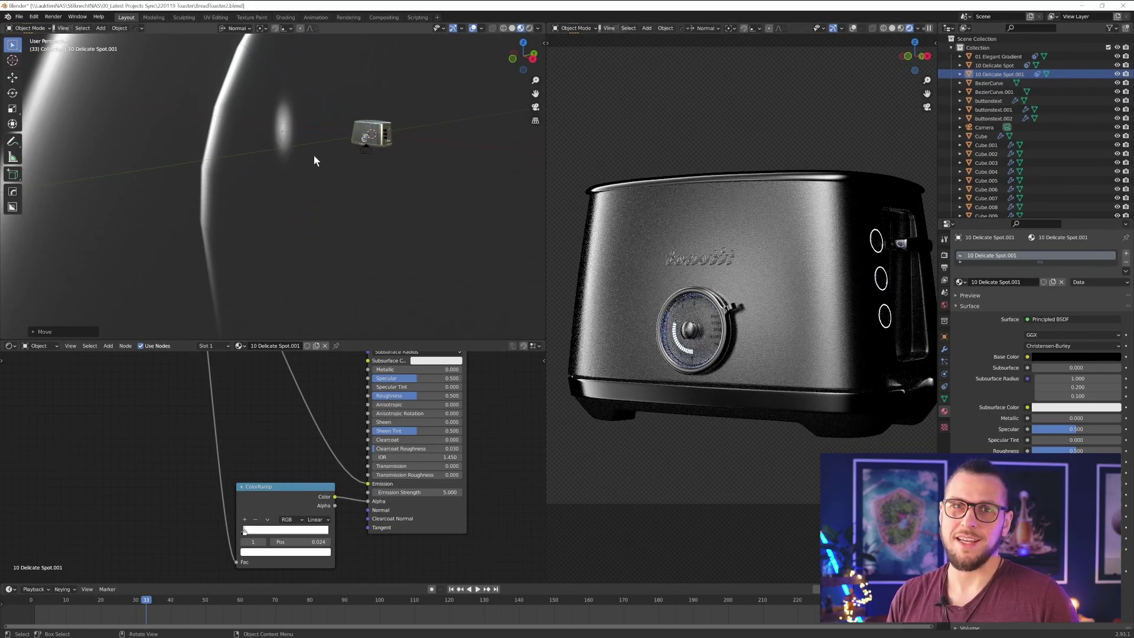
{"action": "scroll", "coordinate": [320, 140], "scroll_direction": "up", "scroll_amount": 2}
{"action": "key", "text": "alt+h"}
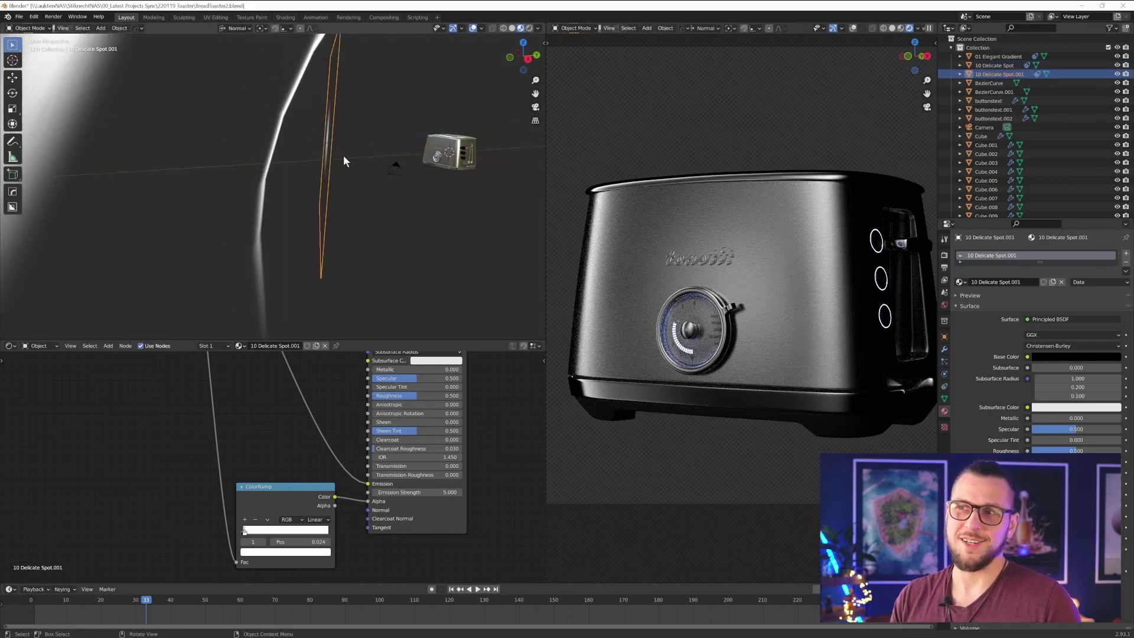
{"action": "key", "text": "g"}
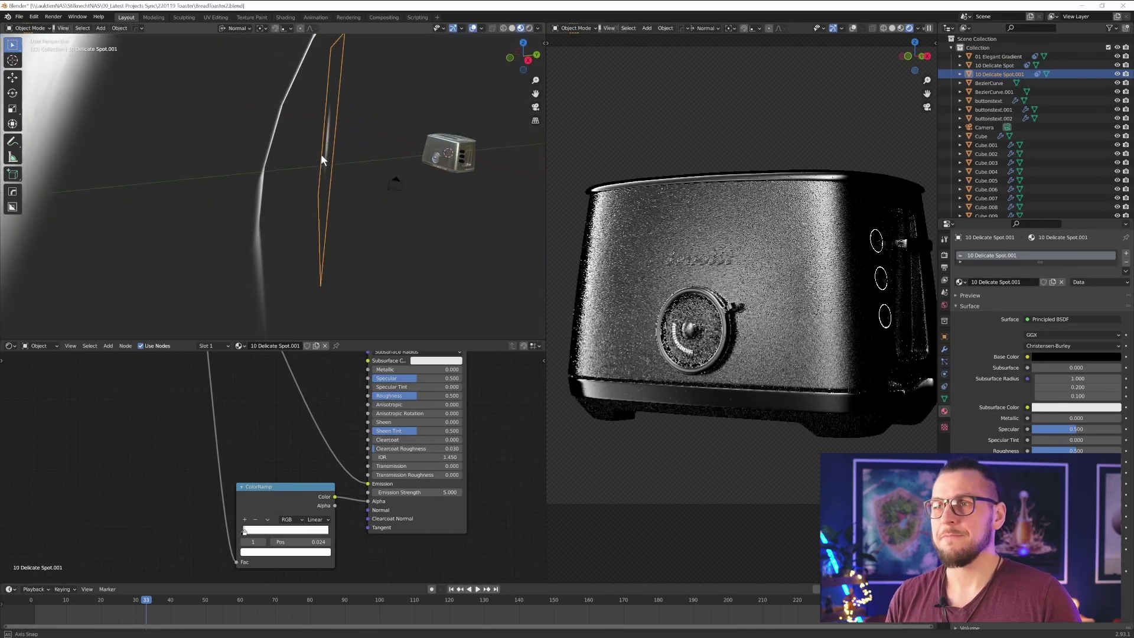
{"action": "left_click", "coordinate": [339, 153]}
- Try a second copy of the 10 Delicate Spot.001 plane at another position beside the toaster
{"action": "key", "text": "shift+d"}
{"action": "left_click", "coordinate": [346, 202]}
{"action": "middle_click_drag", "start_coordinate": [346, 202], "coordinate": [325, 197]}
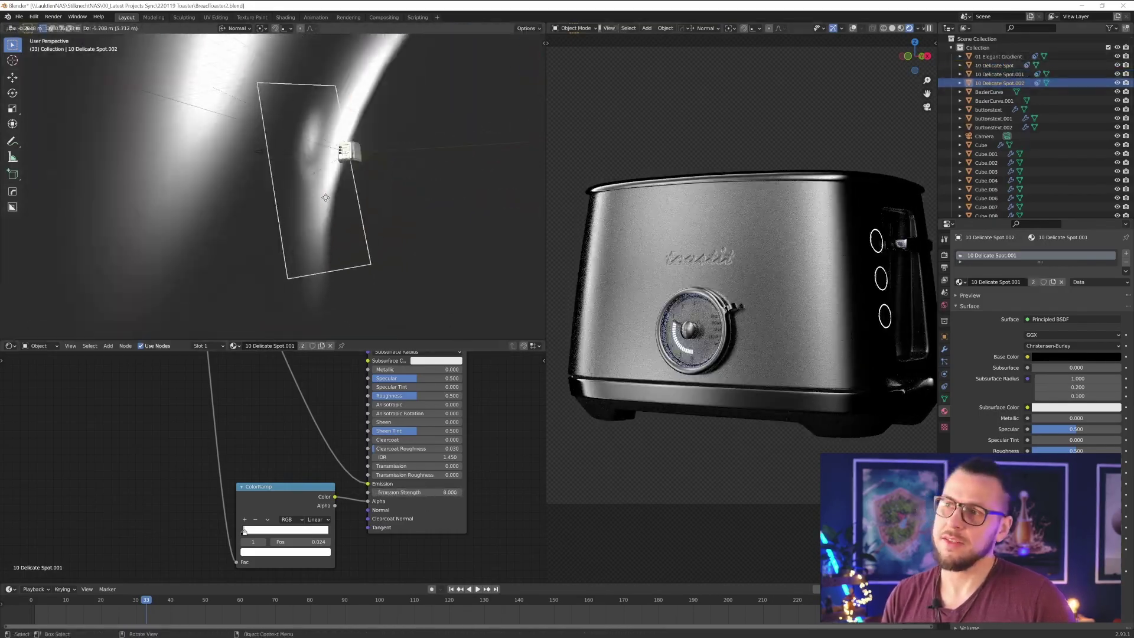
{"action": "key", "text": "ctrl+z"}
- Place the 04 Fine Rim Line plane above and behind the toaster, and reposition the large 01 Elegant Gradient plane
{"action": "key", "text": "g"}
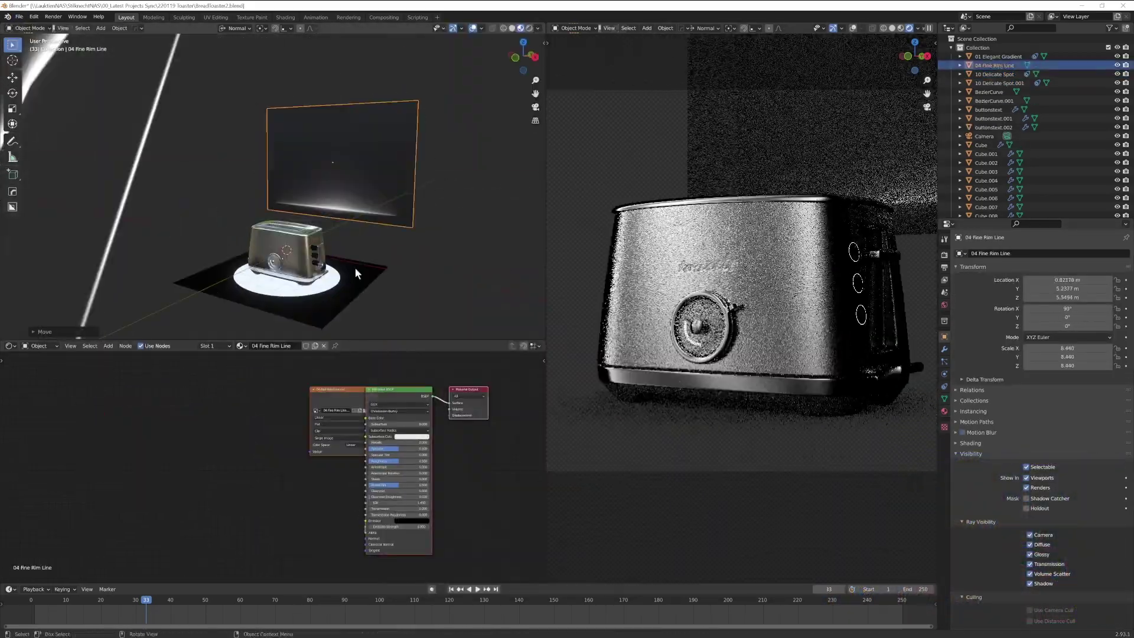
{"action": "middle_click_drag", "start_coordinate": [355, 267], "coordinate": [222, 182]}
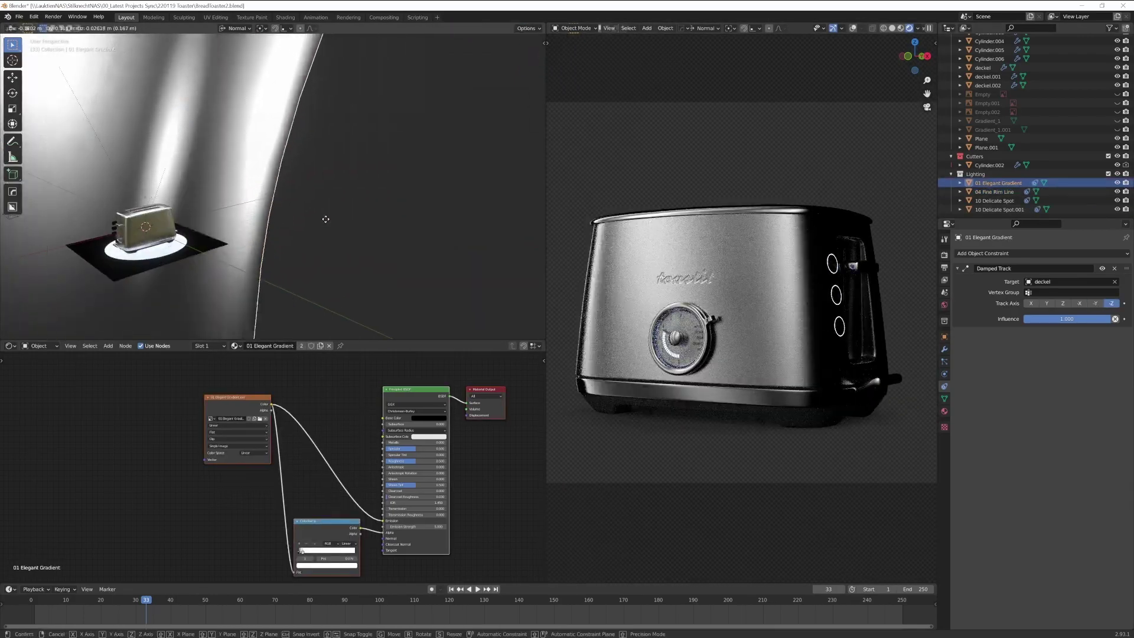
{"action": "key", "text": "g"}
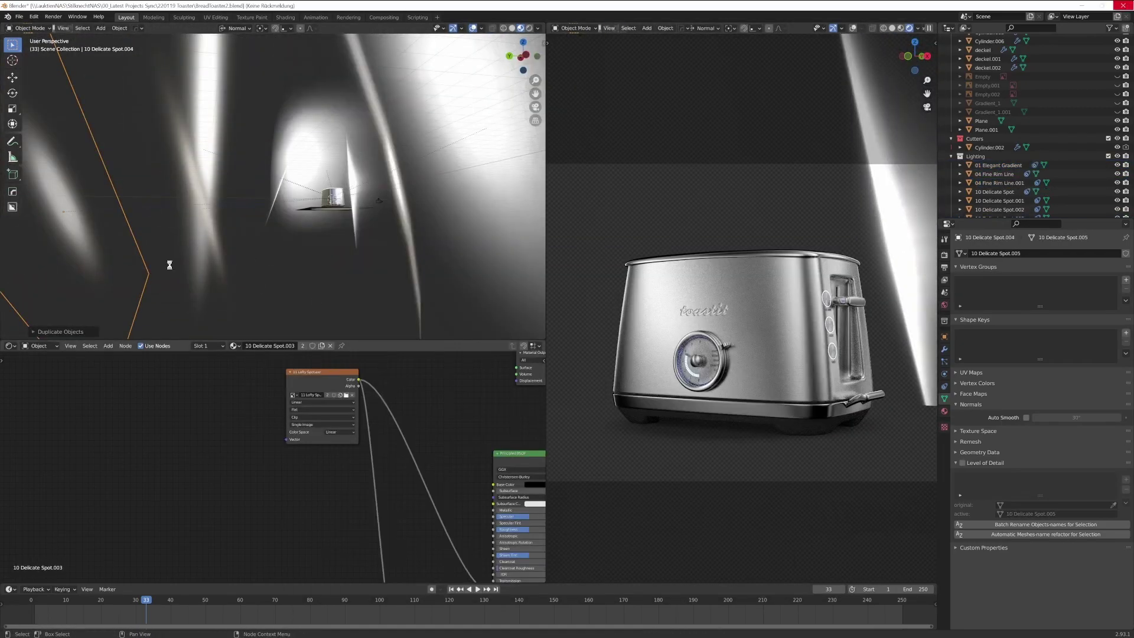
- Duplicate the 10 Delicate Spot.004 plane, then move and rotate the copy beside the toaster
{"action": "key", "text": "shift+d"}
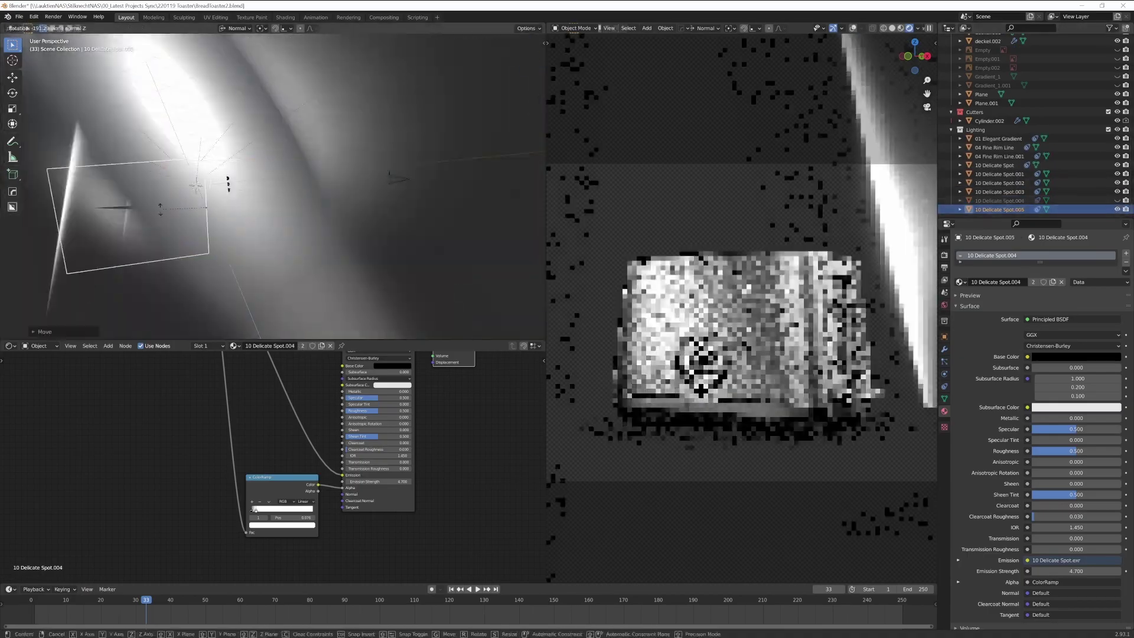
{"action": "left_click", "coordinate": [244, 255]}
{"action": "left_click", "coordinate": [244, 255]}
{"action": "middle_click_drag", "start_coordinate": [244, 255], "coordinate": [384, 233]}
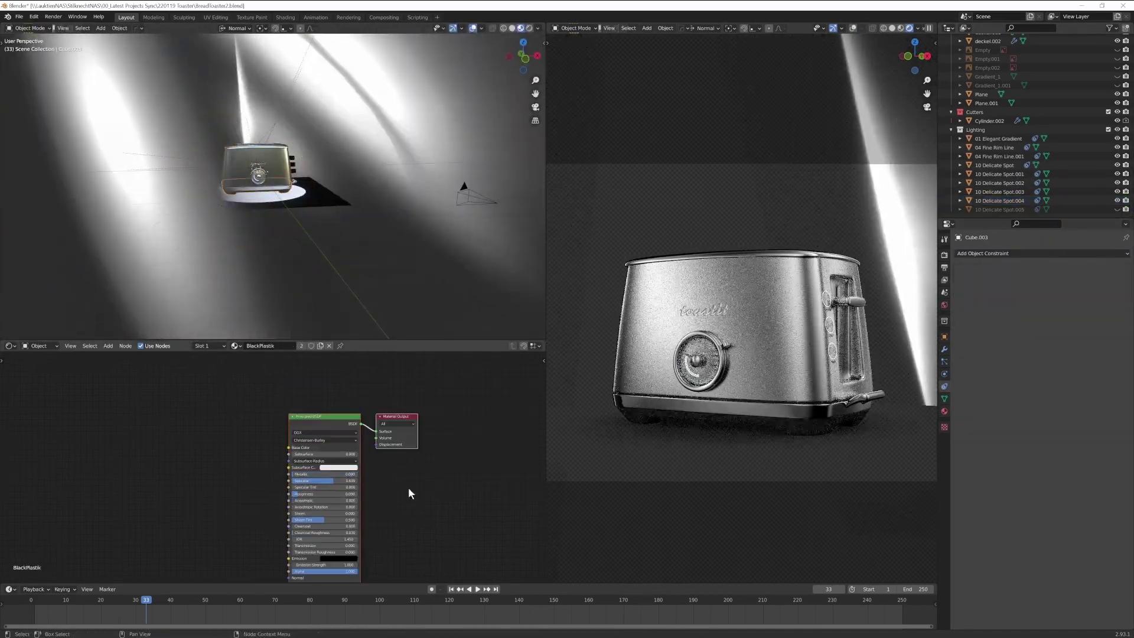
- Duplicate a Delicate Spot plane, place the copy low in front of the dial side, and resize and rotate it about its own Z axis
{"action": "left_click", "coordinate": [323, 262]}
{"action": "key", "text": "shift+d"}
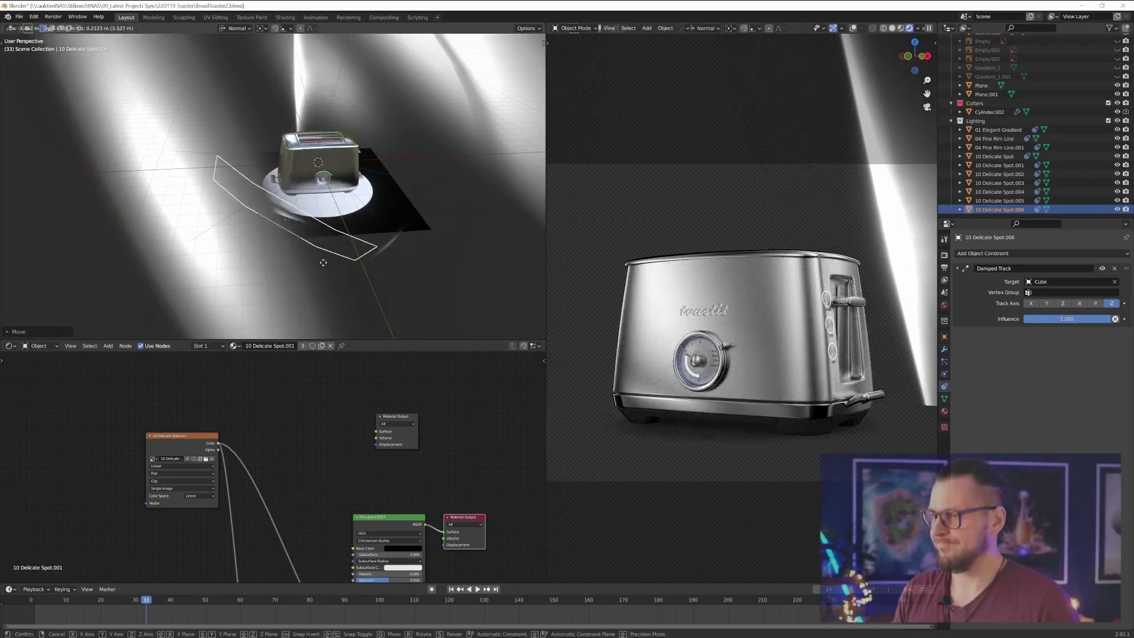
{"action": "key", "text": "s"}
{"action": "key", "text": "r"}
{"action": "key", "text": "z"}
{"action": "key", "text": "z"}
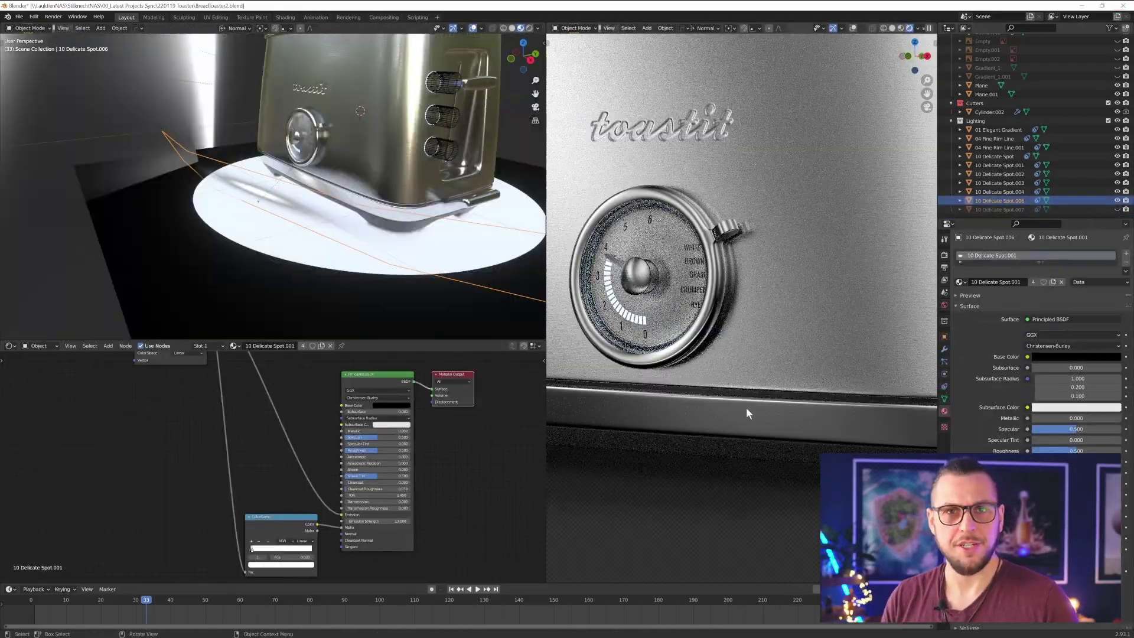
- Refine the placement of the 01 Elegant Gradient and 10 Delicate Spot.002 planes around the toaster
{"action": "key", "text": "g"}
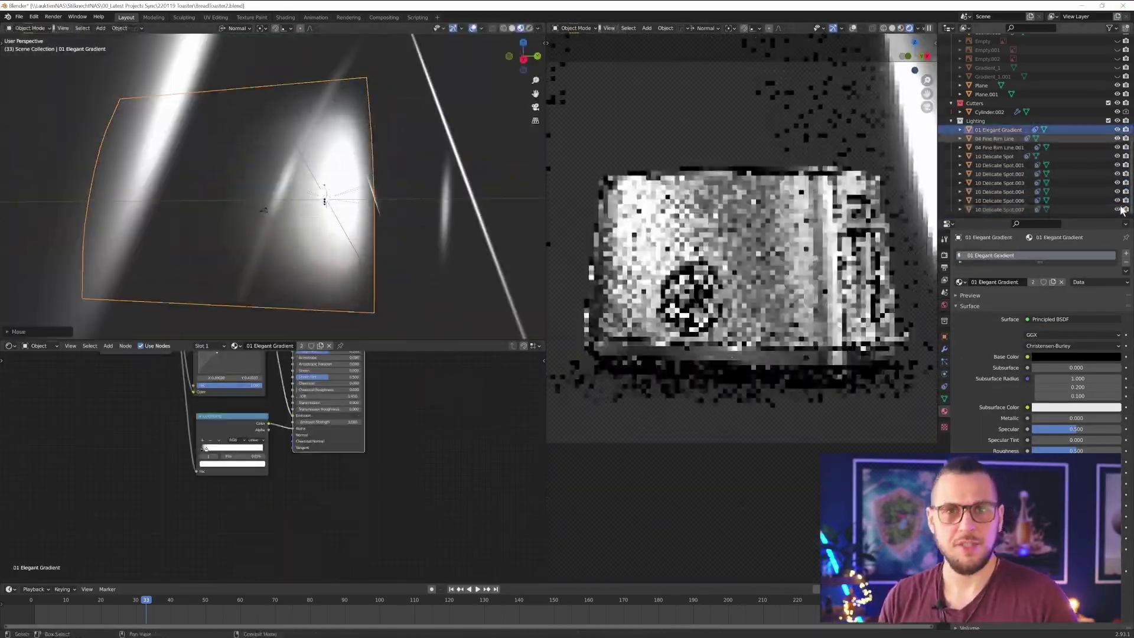
{"action": "left_click", "coordinate": [403, 213]}
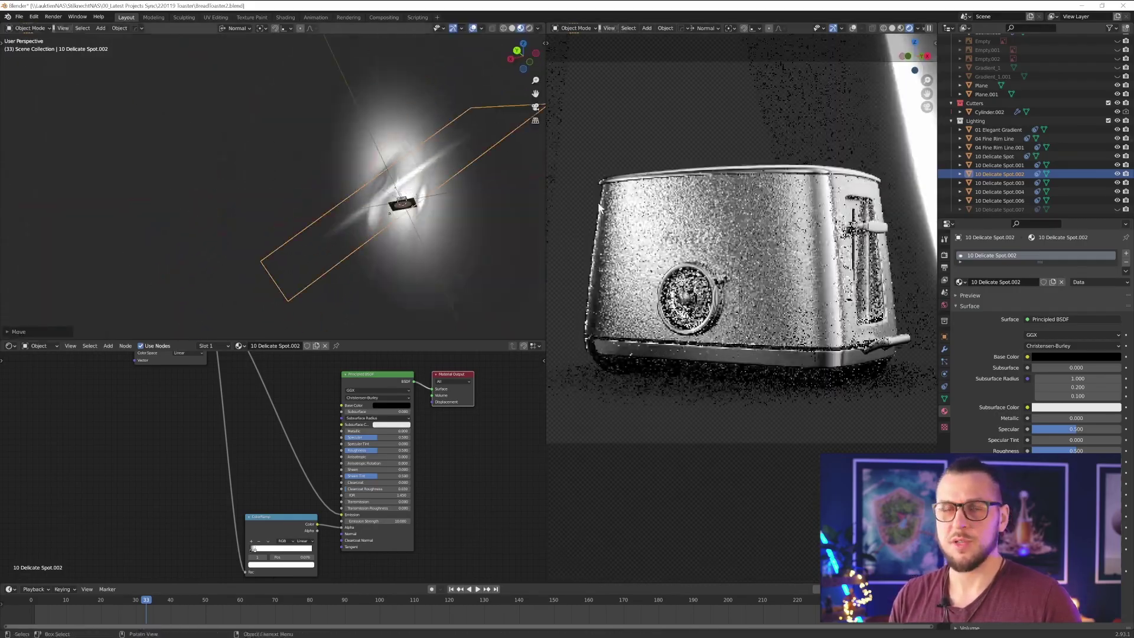
{"action": "key", "text": "g"}
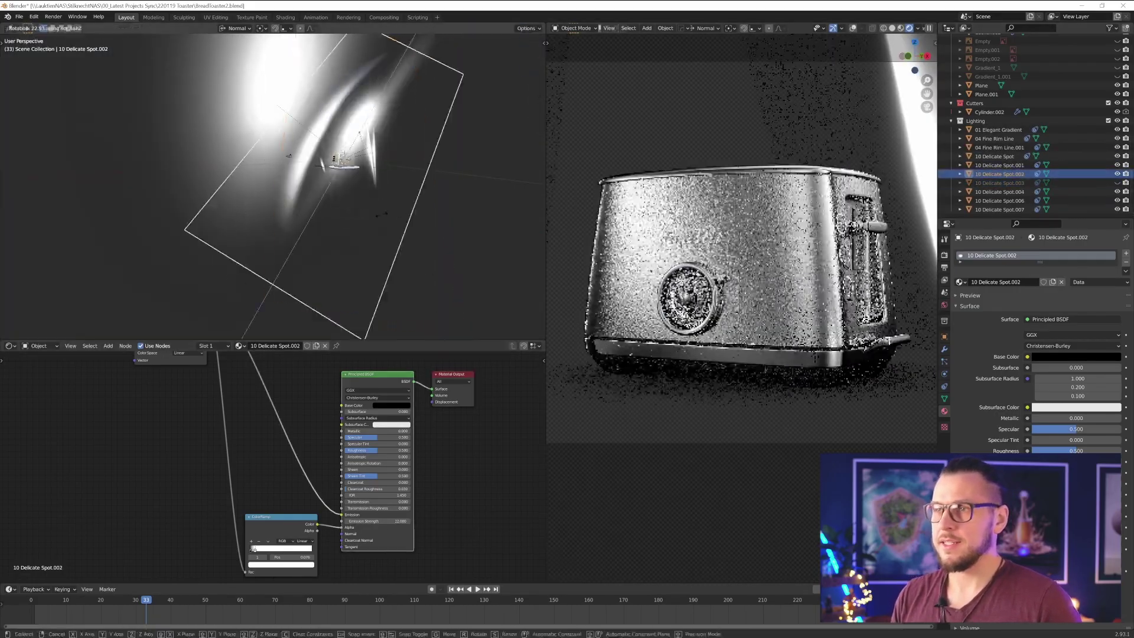
- Reposition the 10 Delicate Spot.003 plane farther out beside the toaster
{"action": "key", "text": "Tab"}
{"action": "key", "text": "g"}
{"action": "key", "text": "y"}
{"action": "key", "text": "y"}
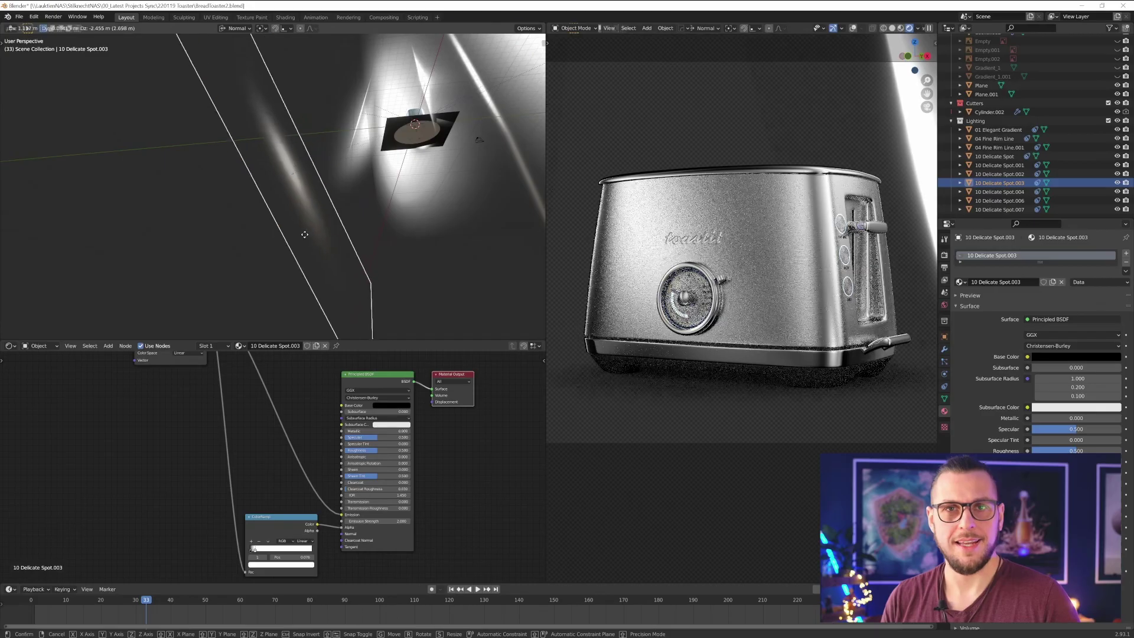